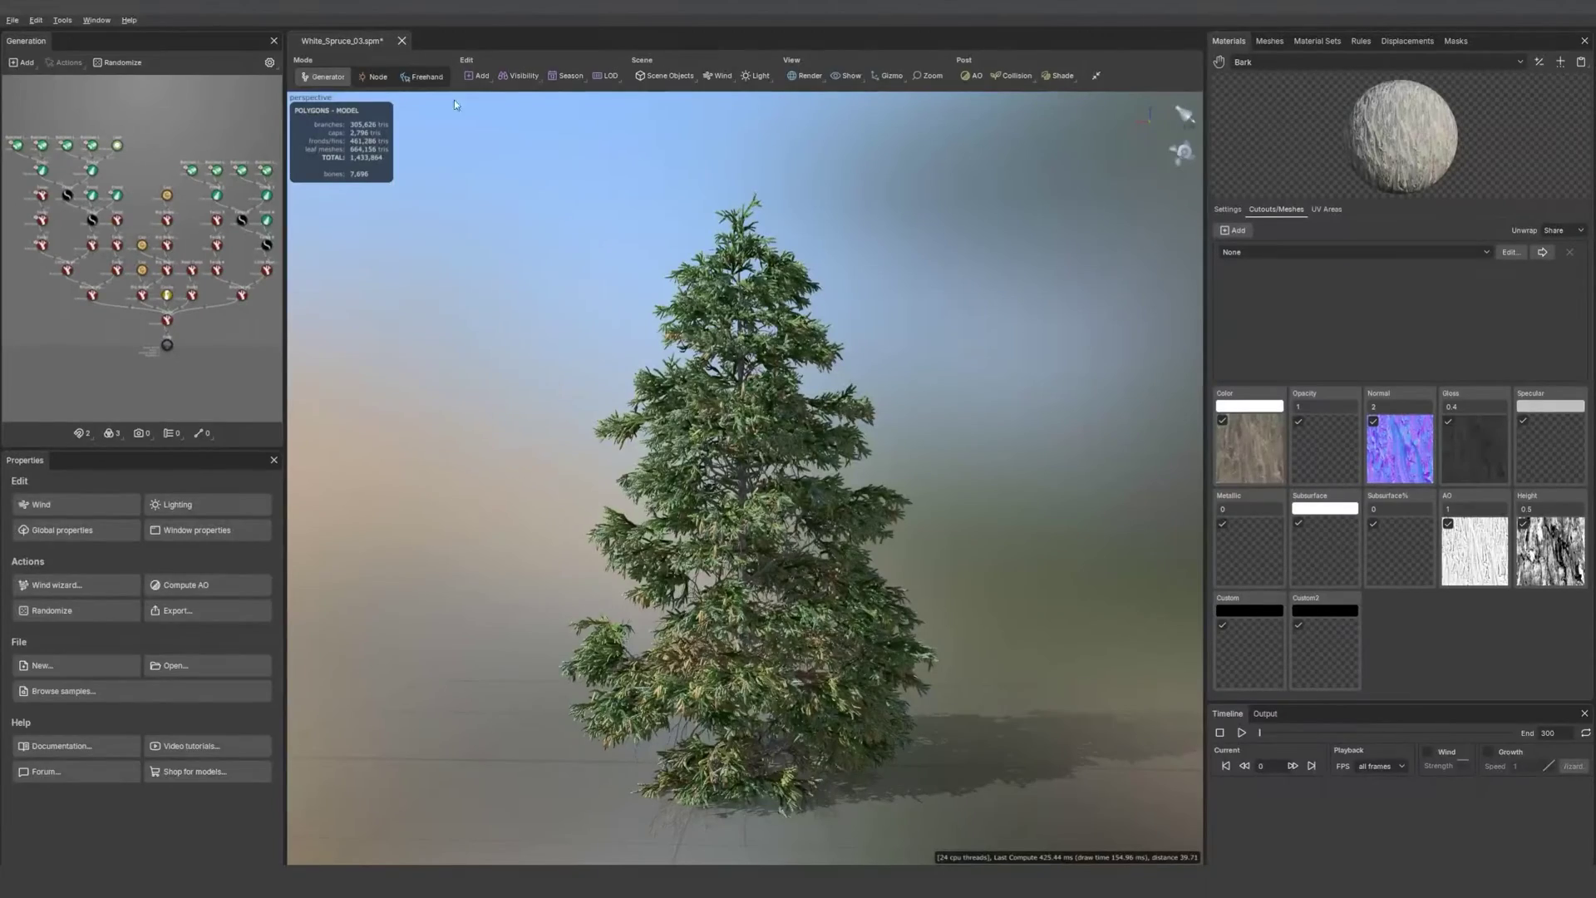
Trim the spruce and broadleaf sample trees with drawn strokes, then set Trim Mode to Prune
{"action": "left_click", "coordinate": [423, 76]}
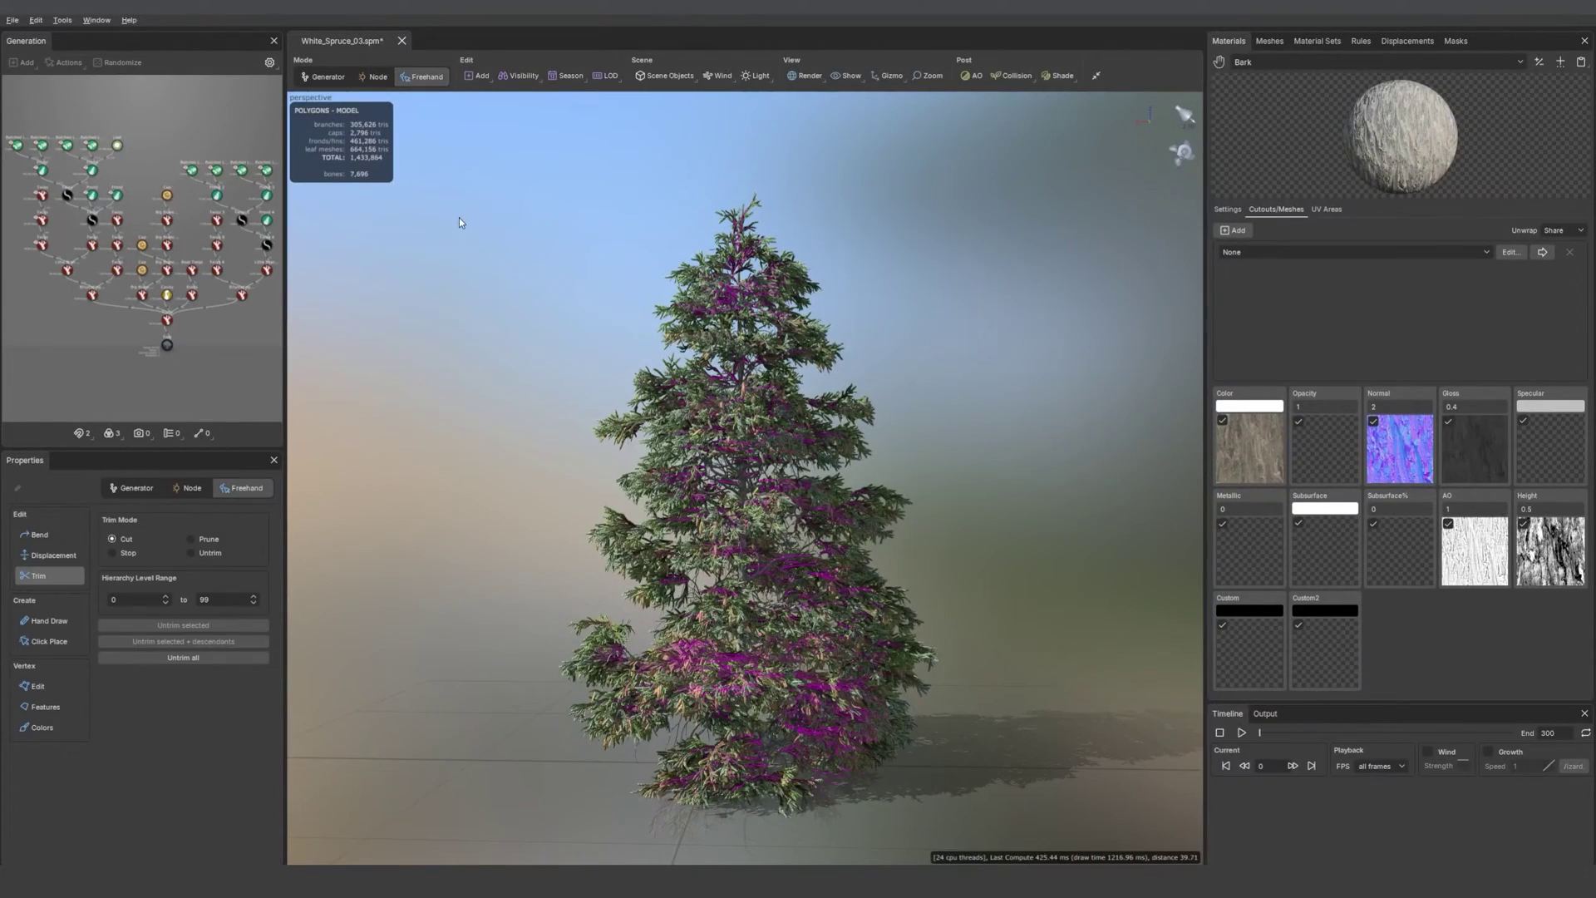
{"action": "left_click_drag", "start_coordinate": [861, 545], "coordinate": [770, 639]}
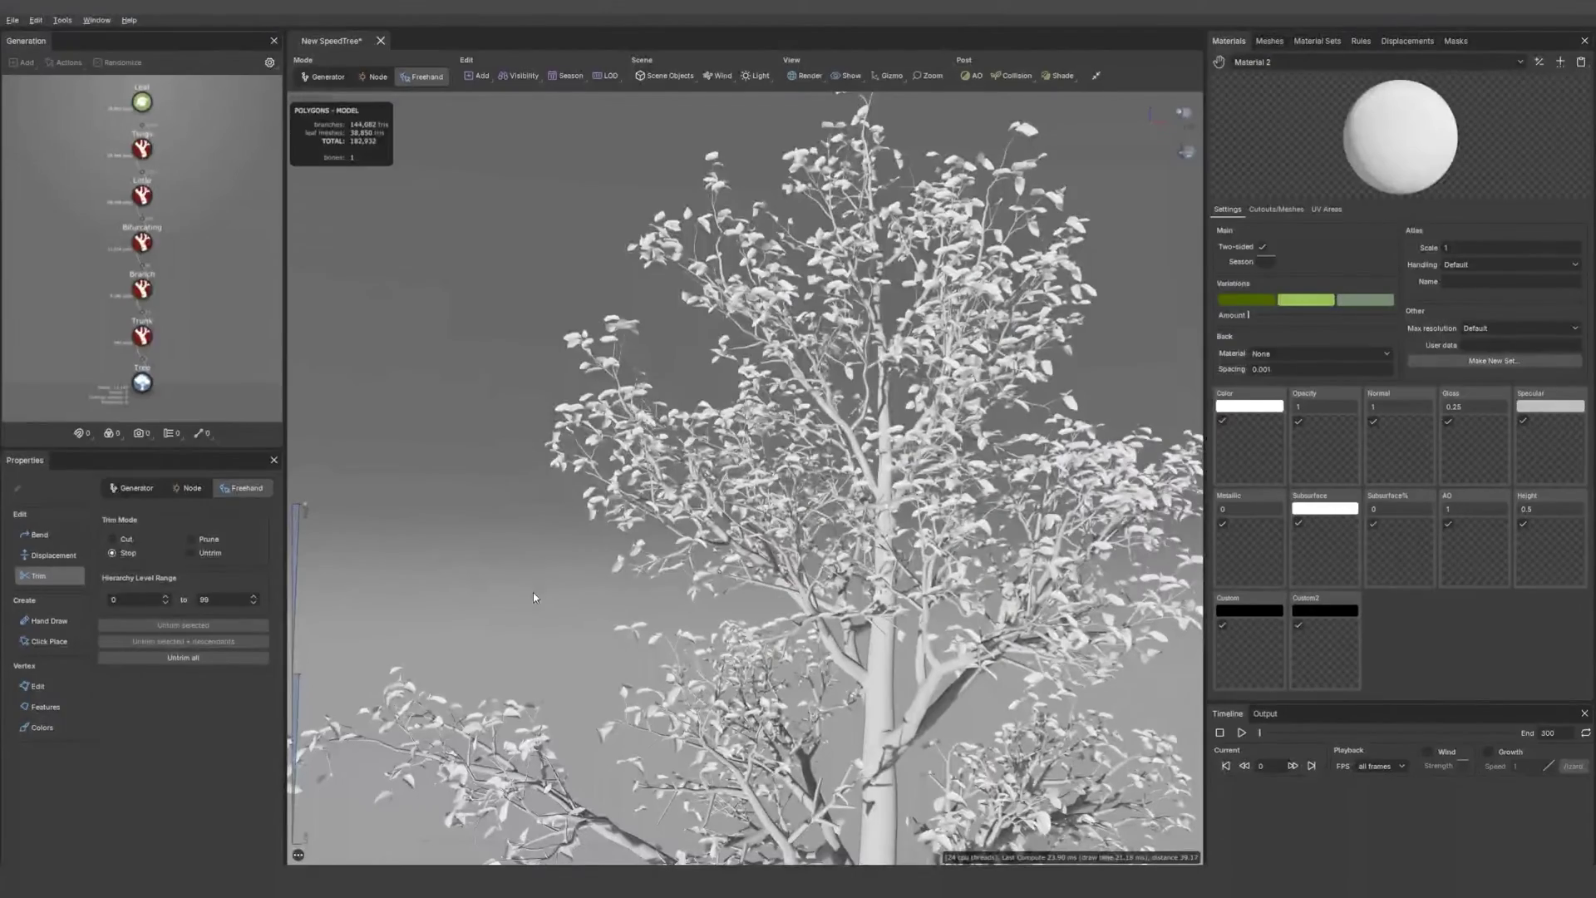
{"action": "mouse_move", "coordinate": [559, 606]}
{"action": "left_mouse_down"}
{"action": "mouse_move", "coordinate": [736, 496]}
{"action": "mouse_move", "coordinate": [827, 343]}
{"action": "mouse_move", "coordinate": [732, 178]}
{"action": "left_mouse_up"}
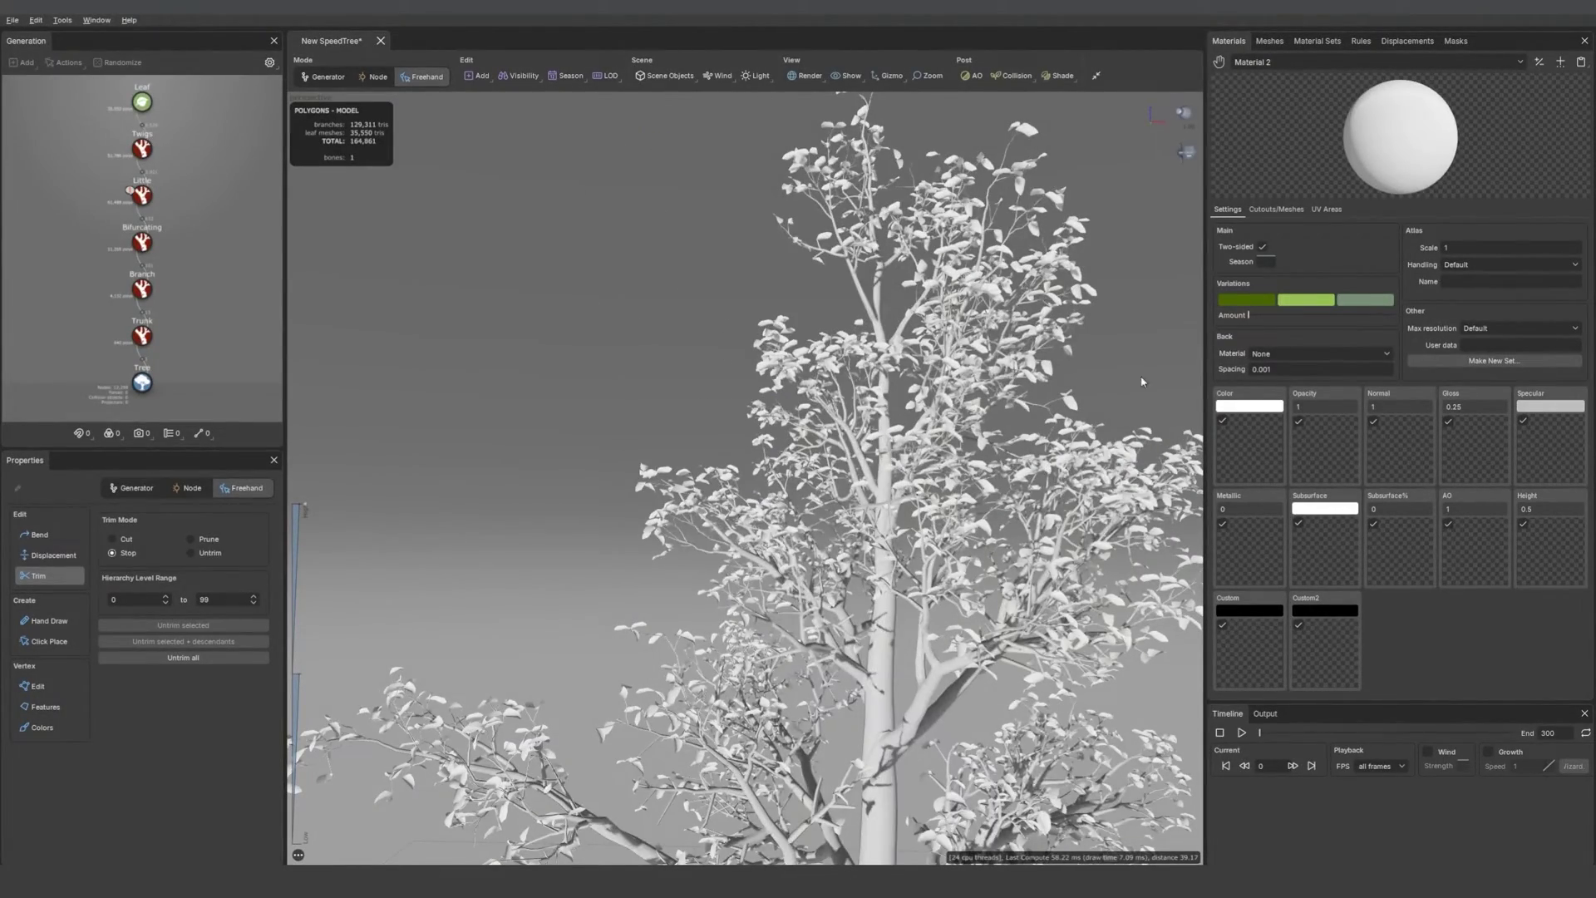
{"action": "left_click_drag", "start_coordinate": [1089, 381], "coordinate": [1030, 656]}
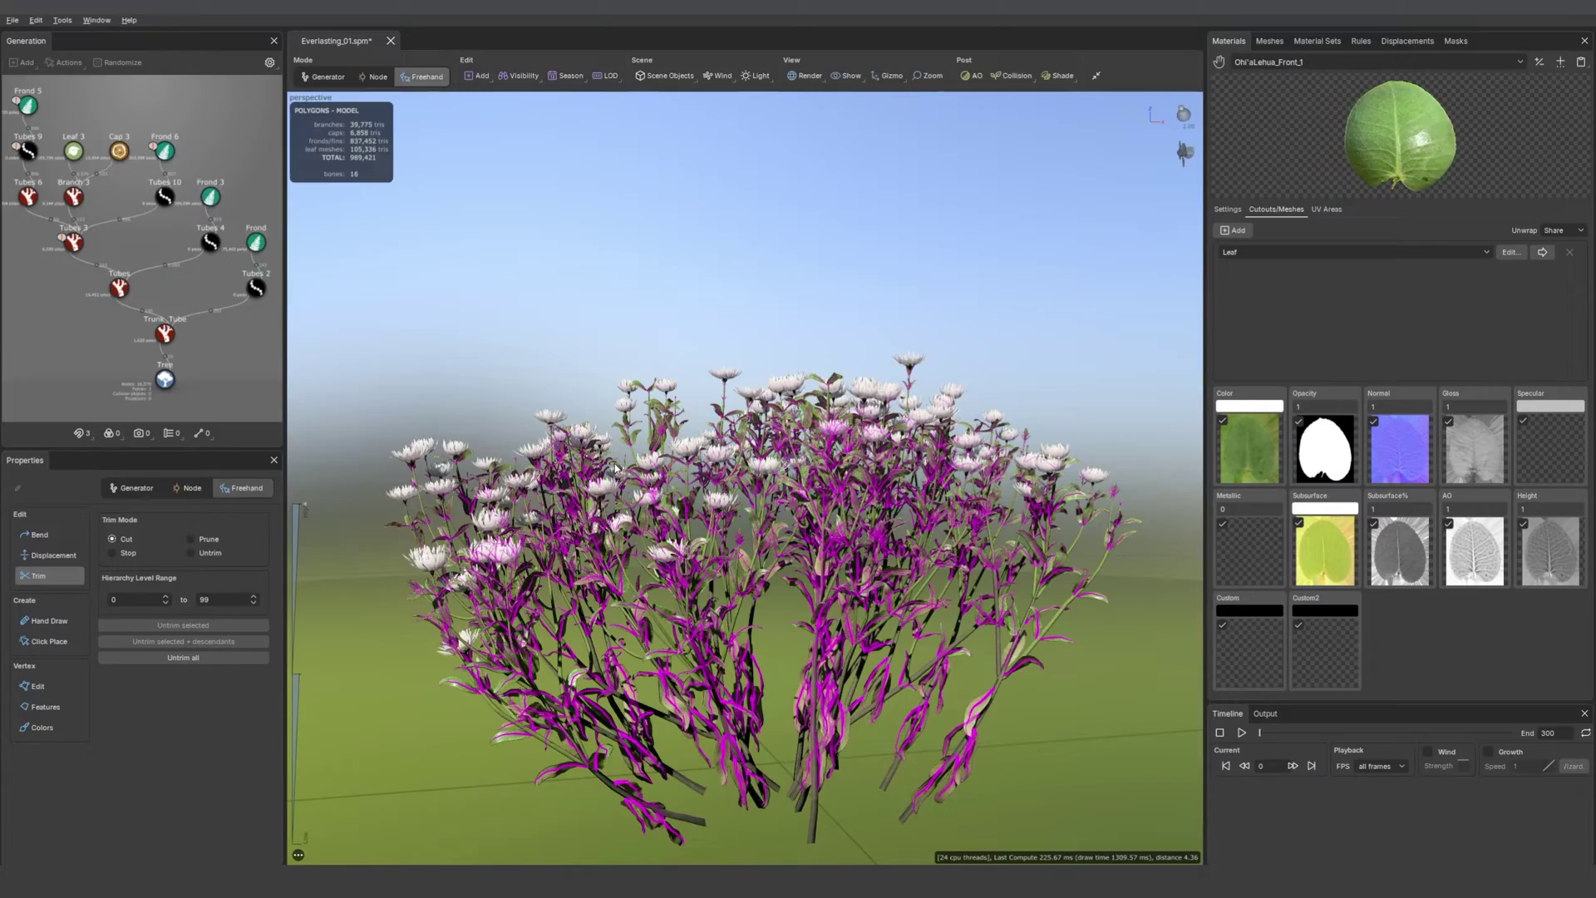
{"action": "left_click", "coordinate": [191, 539]}
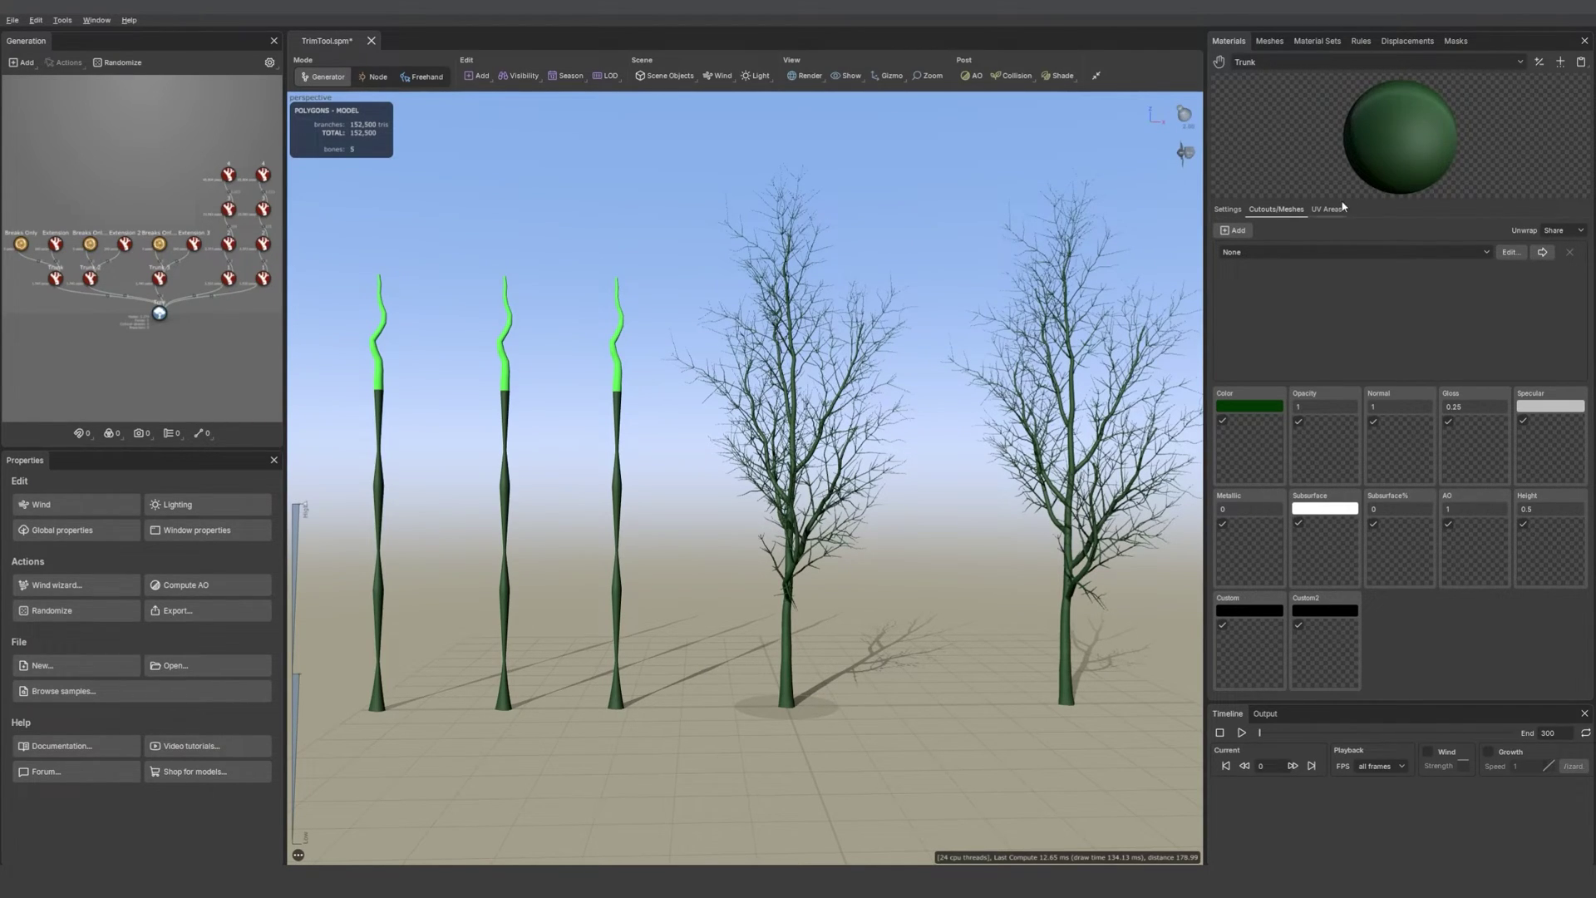
View the magenta Cap material, the Breaks Only node settings, and the green Extension material
{"action": "left_click", "coordinate": [1291, 63]}
{"action": "left_click", "coordinate": [1280, 100]}
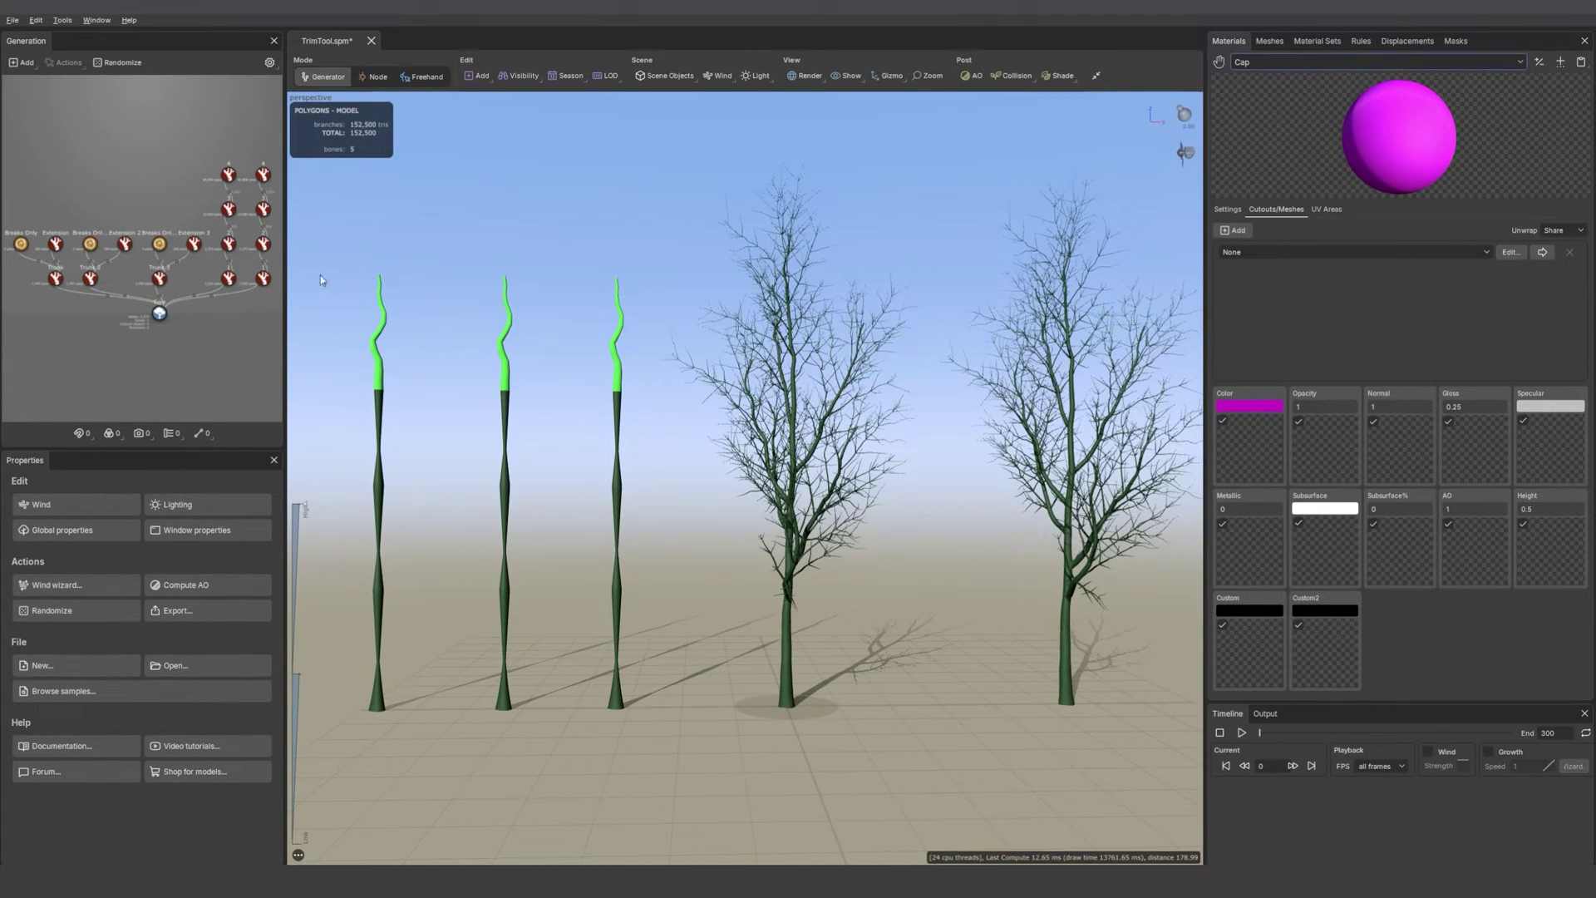
{"action": "left_click", "coordinate": [21, 244]}
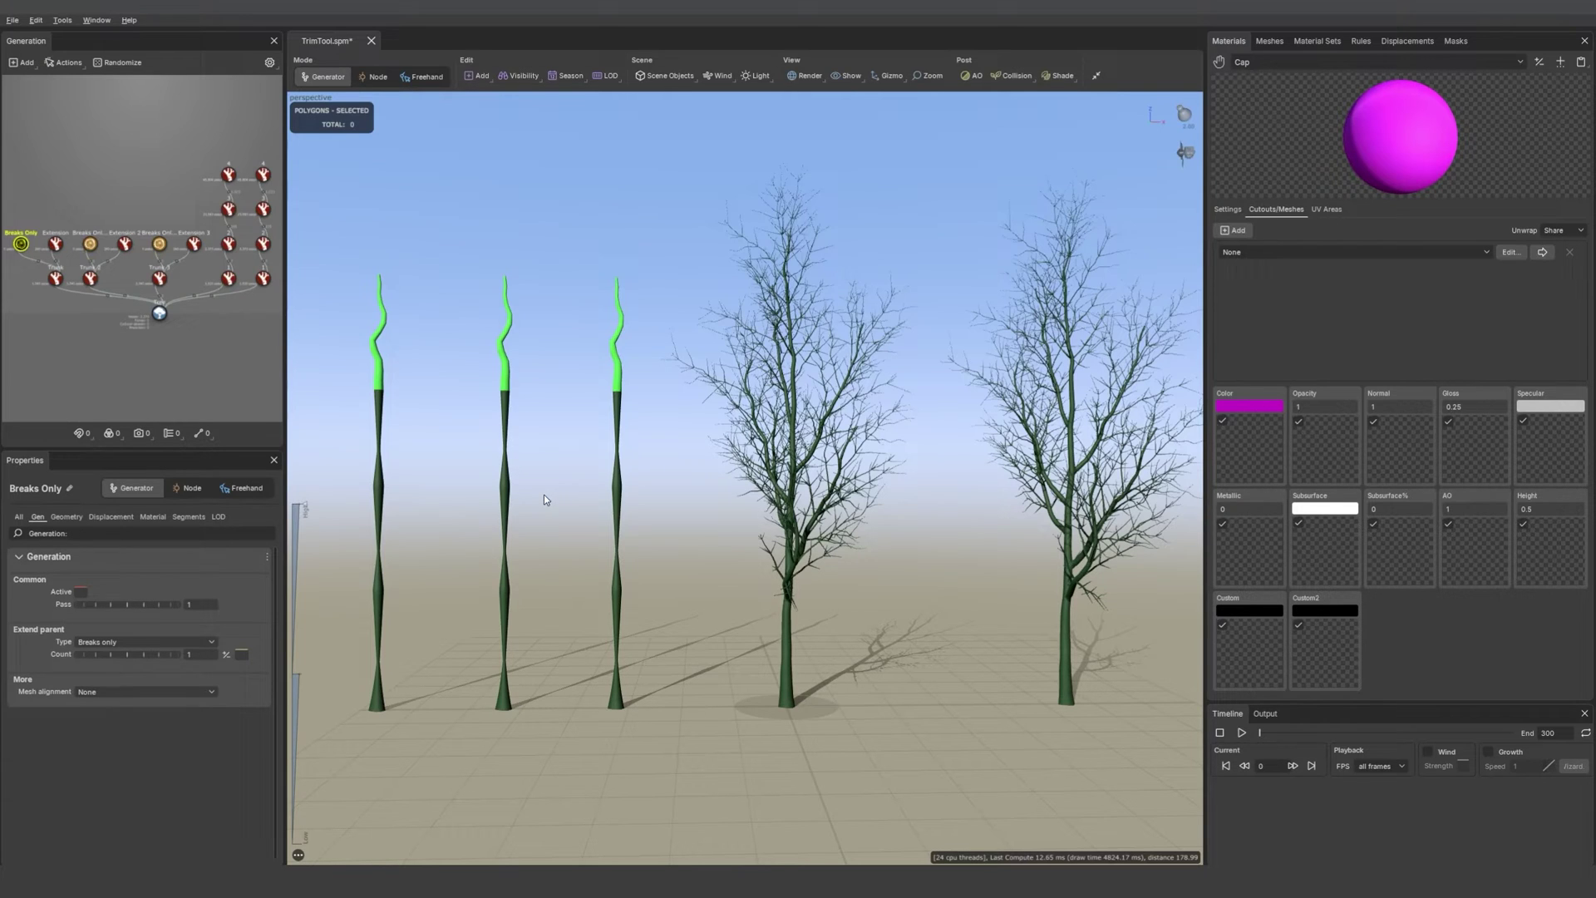
{"action": "left_click", "coordinate": [1297, 65]}
{"action": "left_click", "coordinate": [1280, 116]}
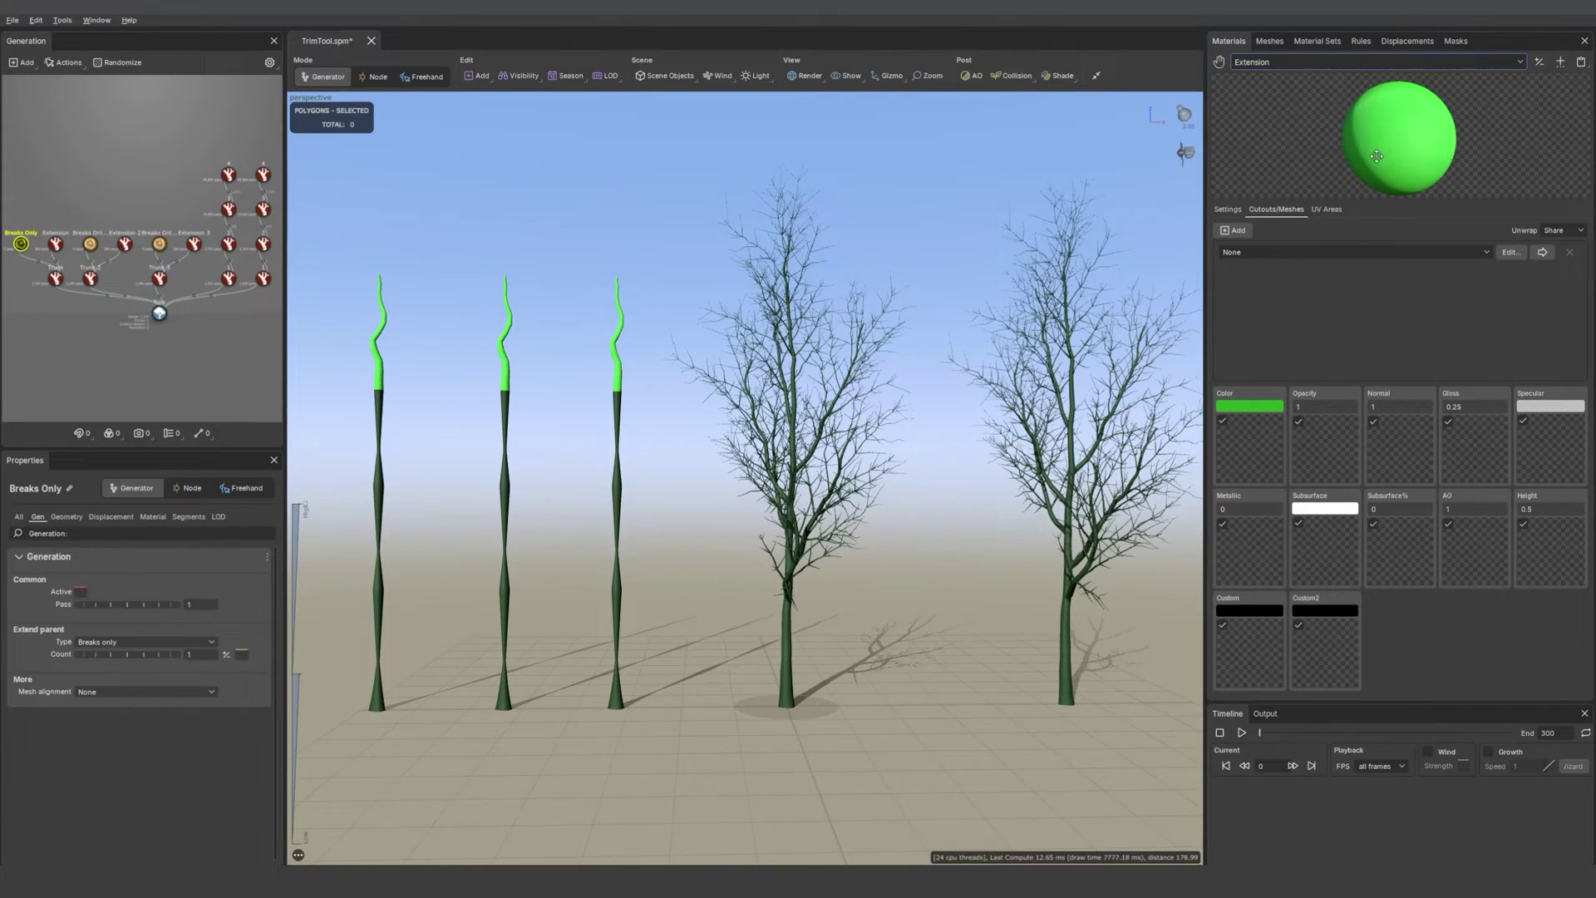
Select the first and second stems' extensions, then zoom and orbit to face the stems
{"action": "left_click", "coordinate": [384, 379]}
{"action": "left_click", "coordinate": [511, 378]}
{"action": "left_click", "coordinate": [511, 379]}
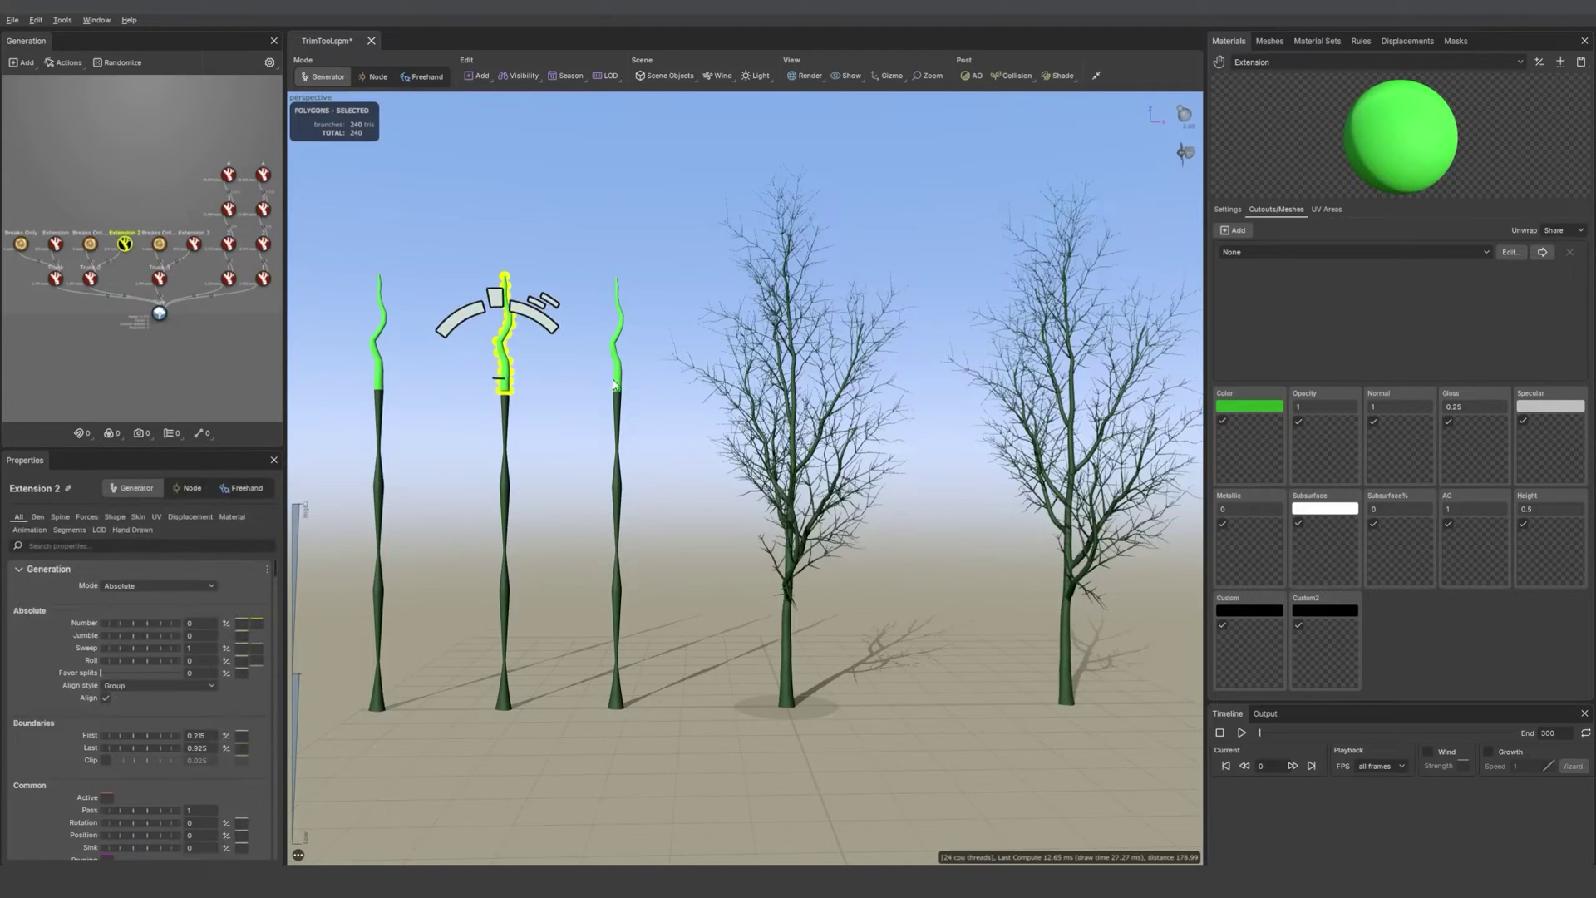
{"action": "left_click", "coordinate": [591, 396]}
{"action": "scroll", "coordinate": [626, 457], "scroll_direction": "up", "scroll_amount": 3}
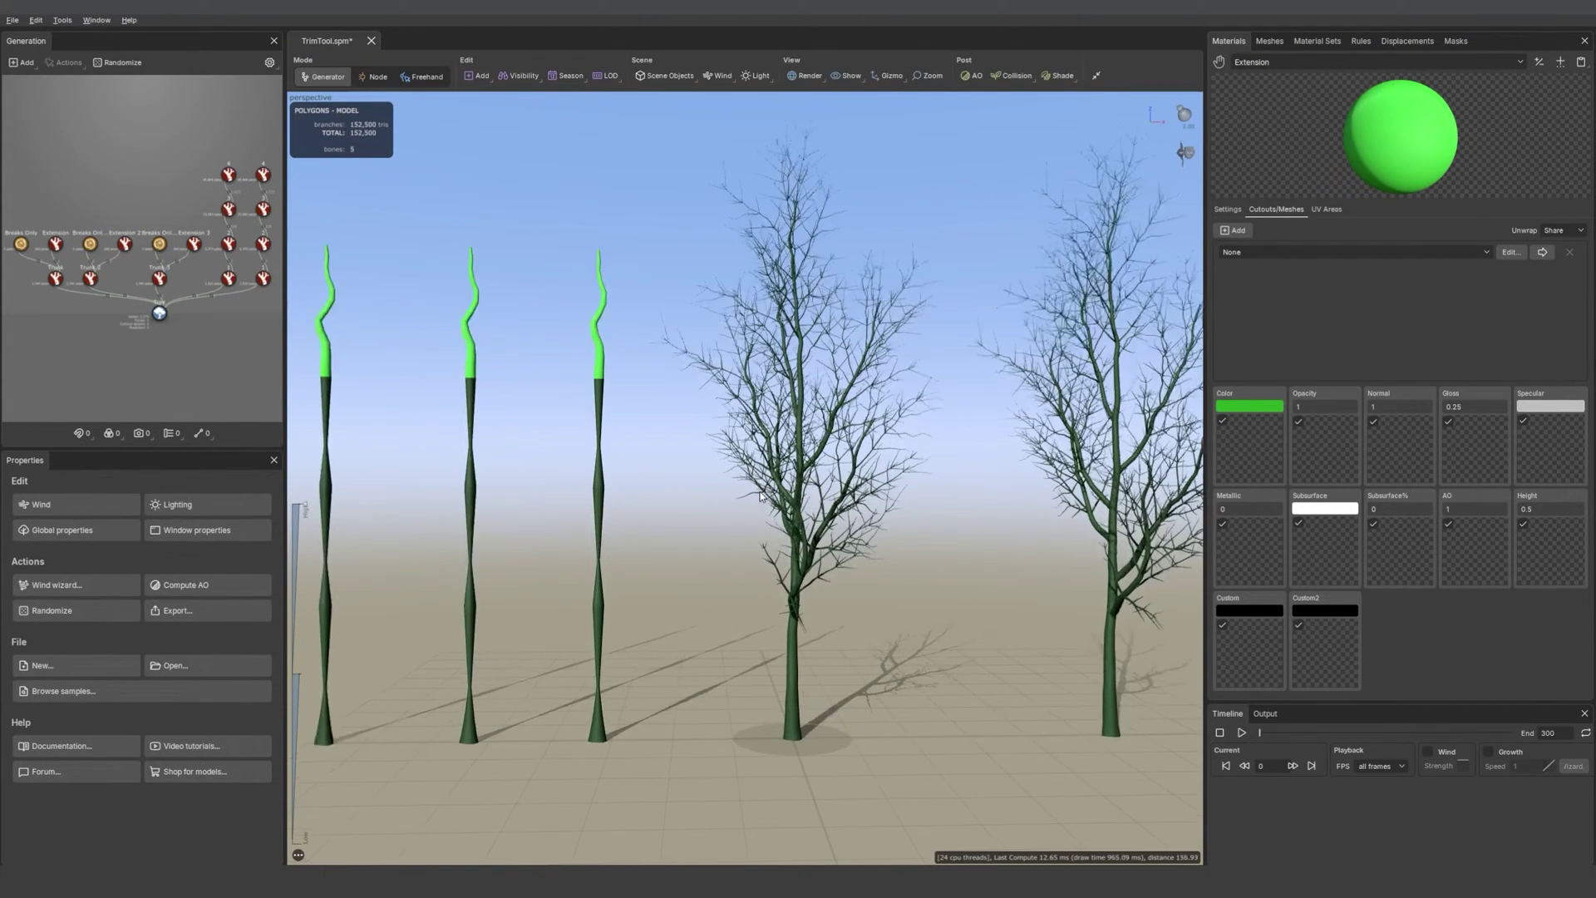
{"action": "left_click_drag", "start_coordinate": [726, 498], "coordinate": [788, 511]}
{"action": "scroll", "coordinate": [790, 513], "scroll_direction": "up", "scroll_amount": 3}
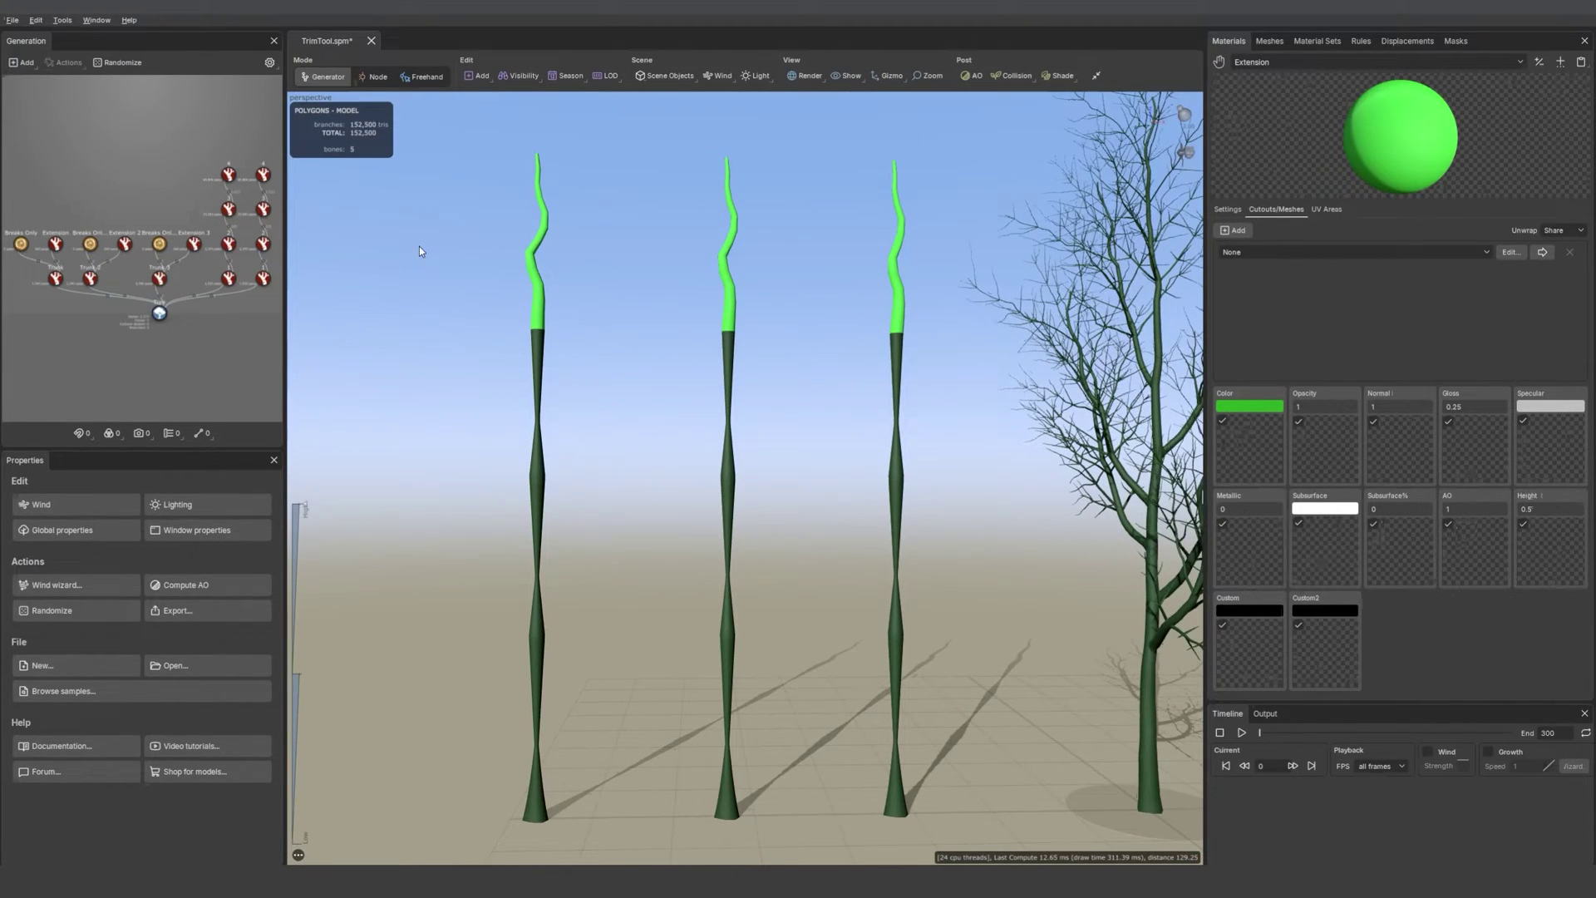
With Freehand Trim, draw a line across the first stem's green tip to leave a magenta cap
{"action": "left_click", "coordinate": [427, 80]}
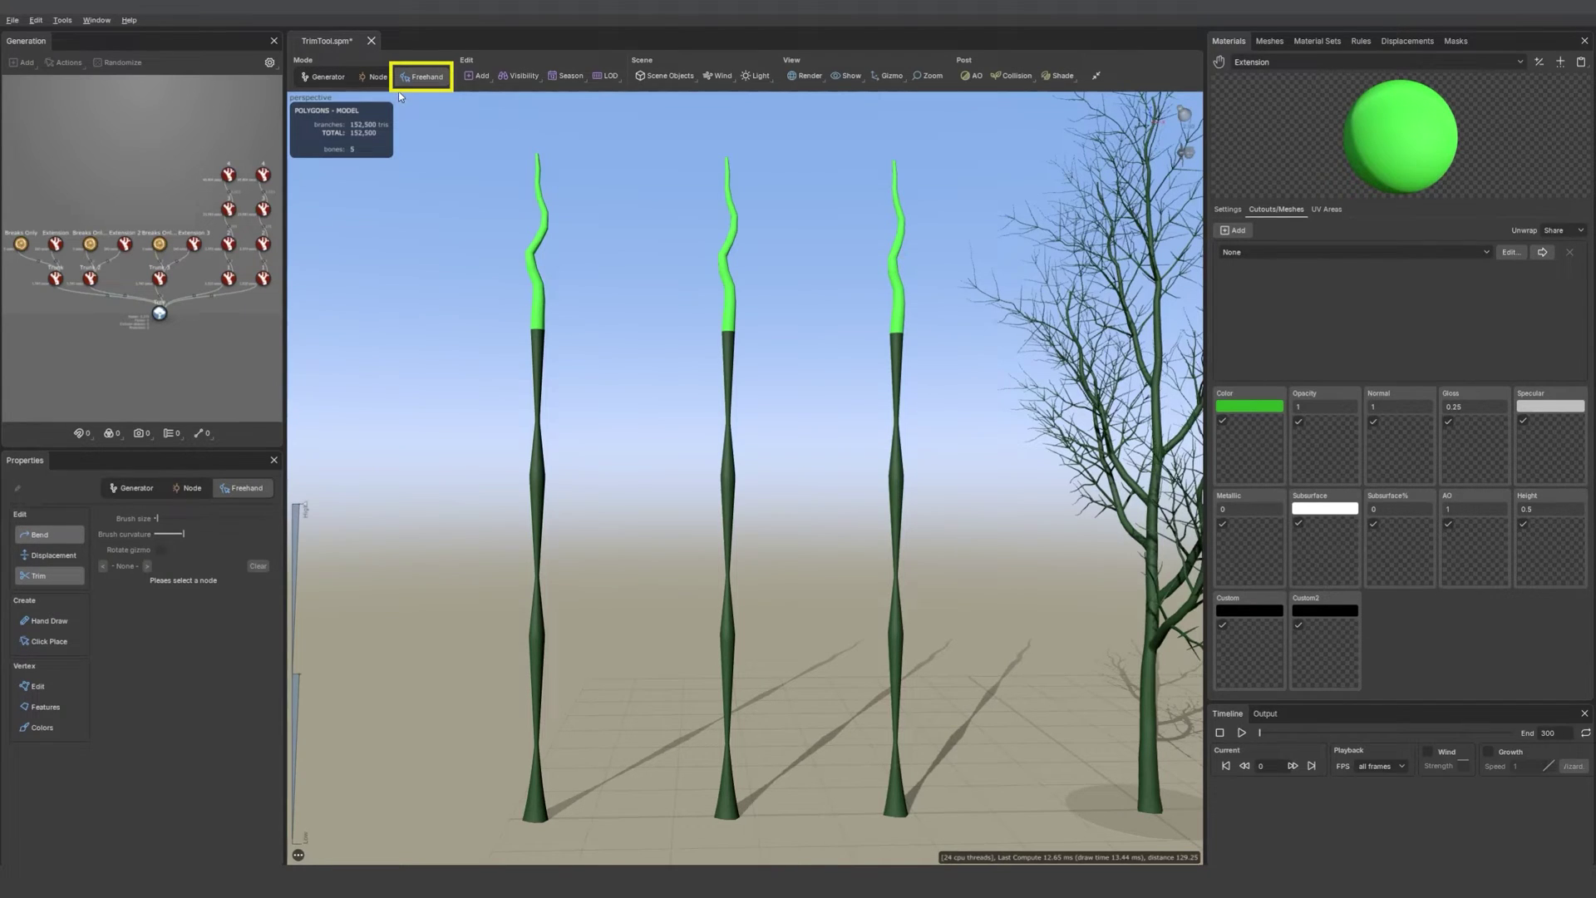
{"action": "left_click", "coordinate": [40, 577]}
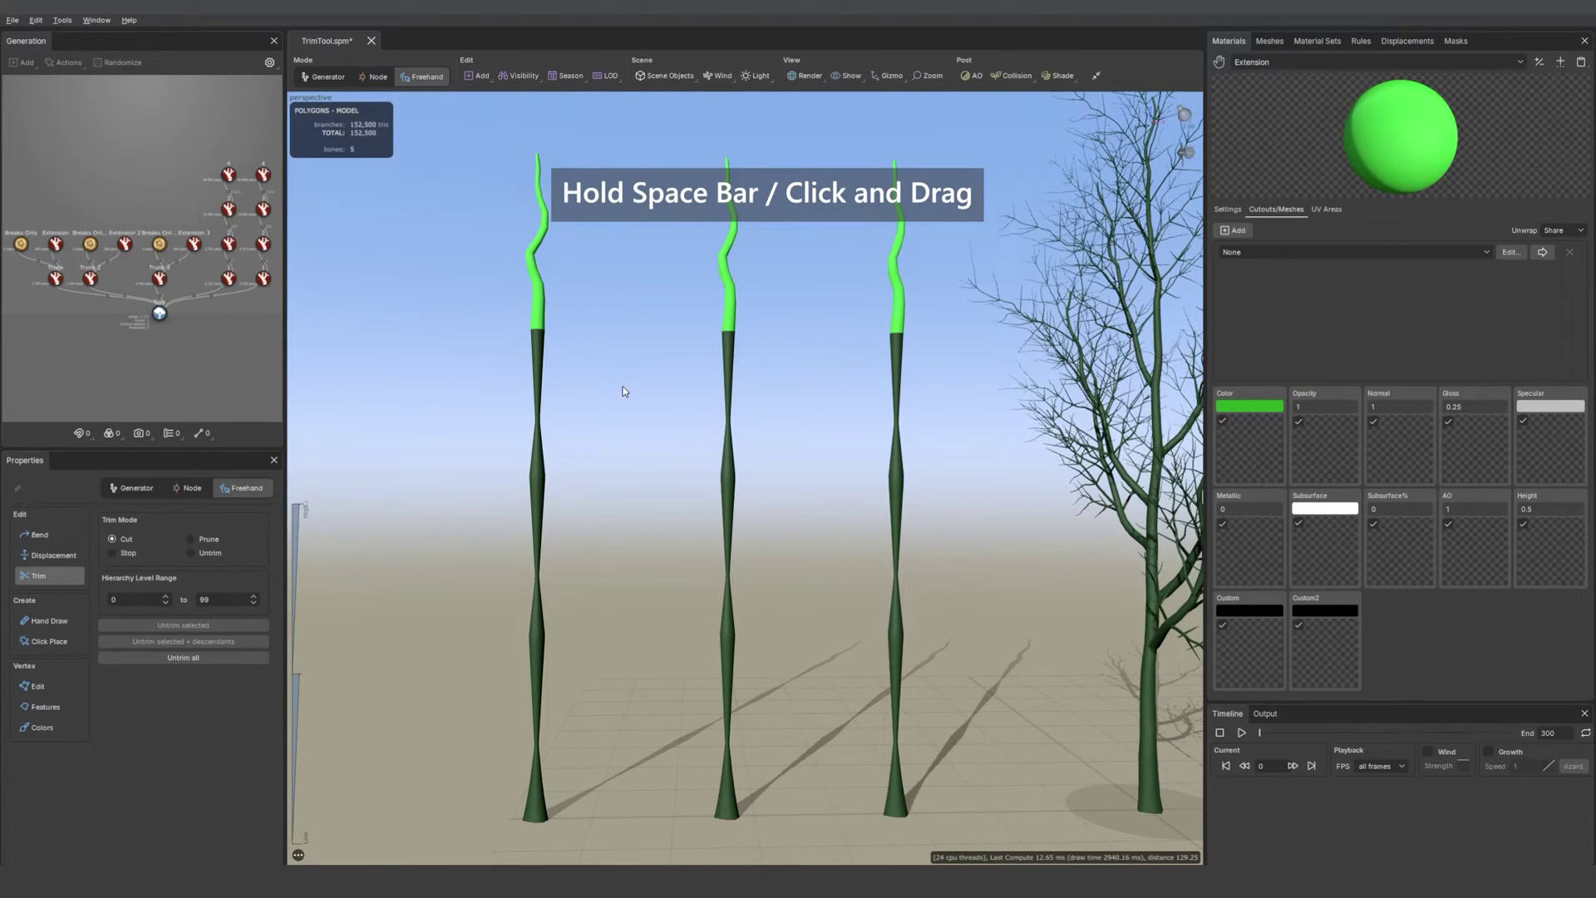
{"action": "left_click_drag", "start_coordinate": [632, 404], "coordinate": [459, 476]}
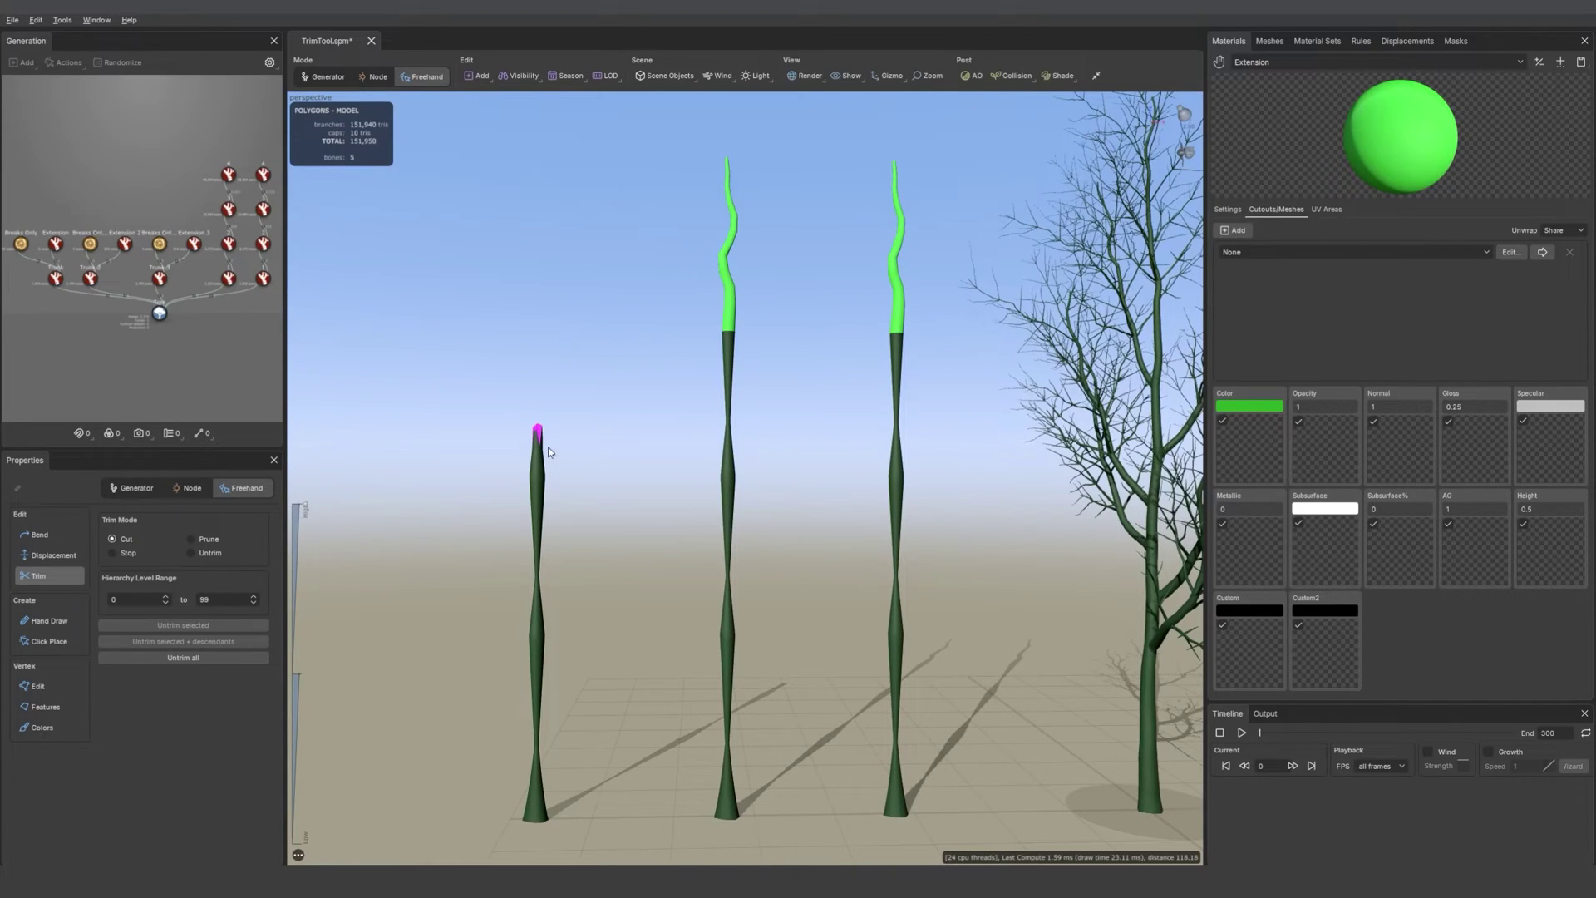
In Generator mode, check the trimmed stem's Trunk Skin Radius Absolute curve keeps its zigzag profile
{"action": "left_click", "coordinate": [323, 77]}
{"action": "left_click", "coordinate": [540, 490]}
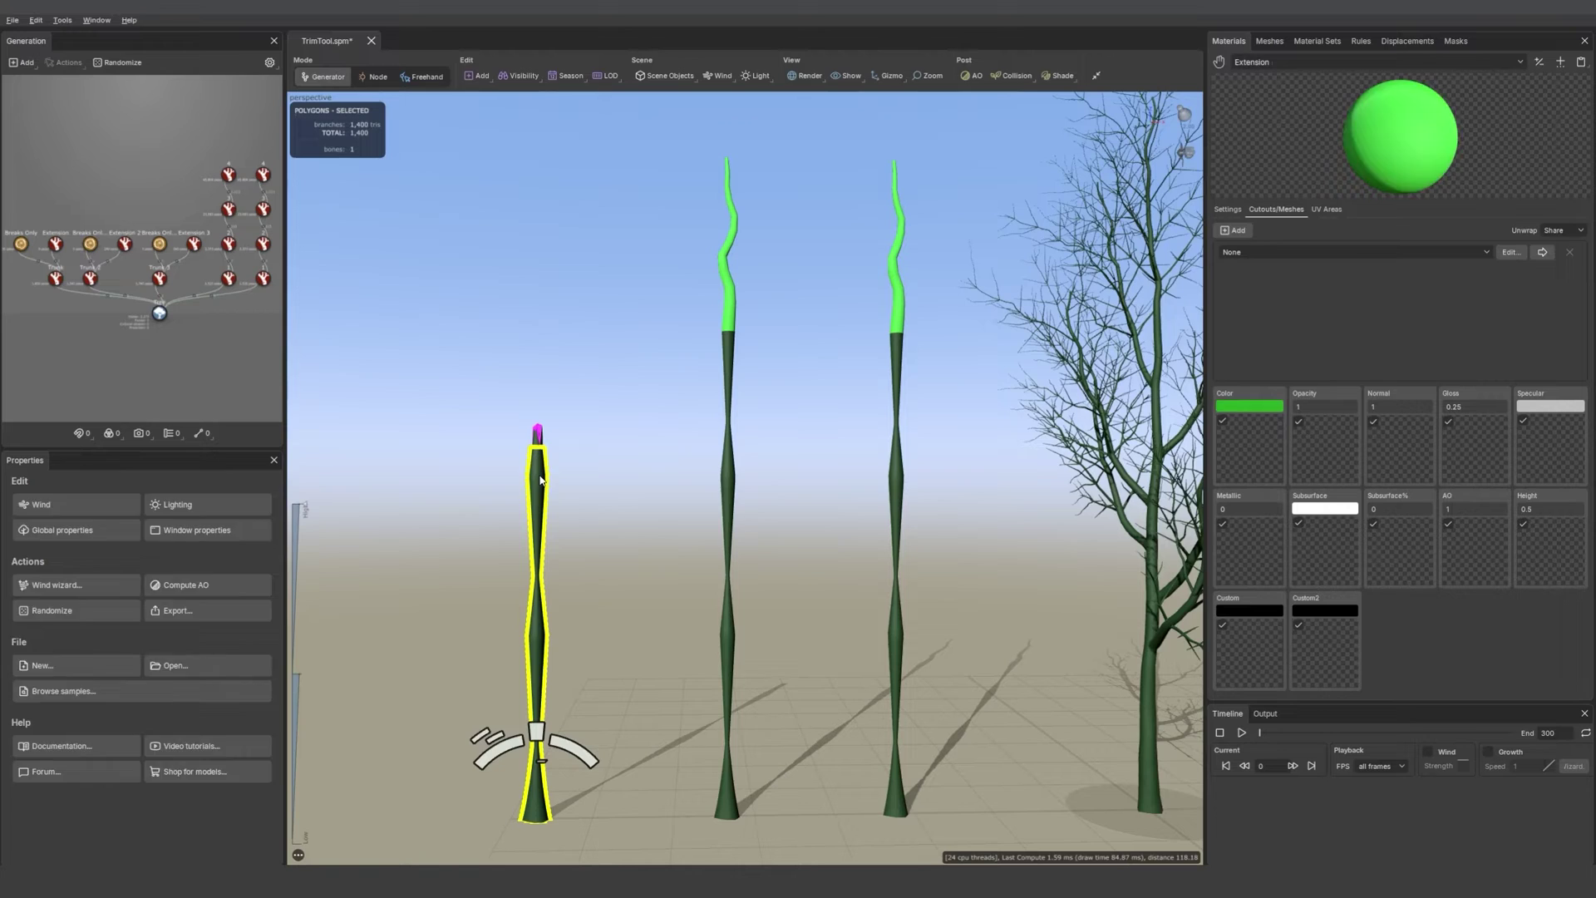
{"action": "left_click", "coordinate": [138, 517]}
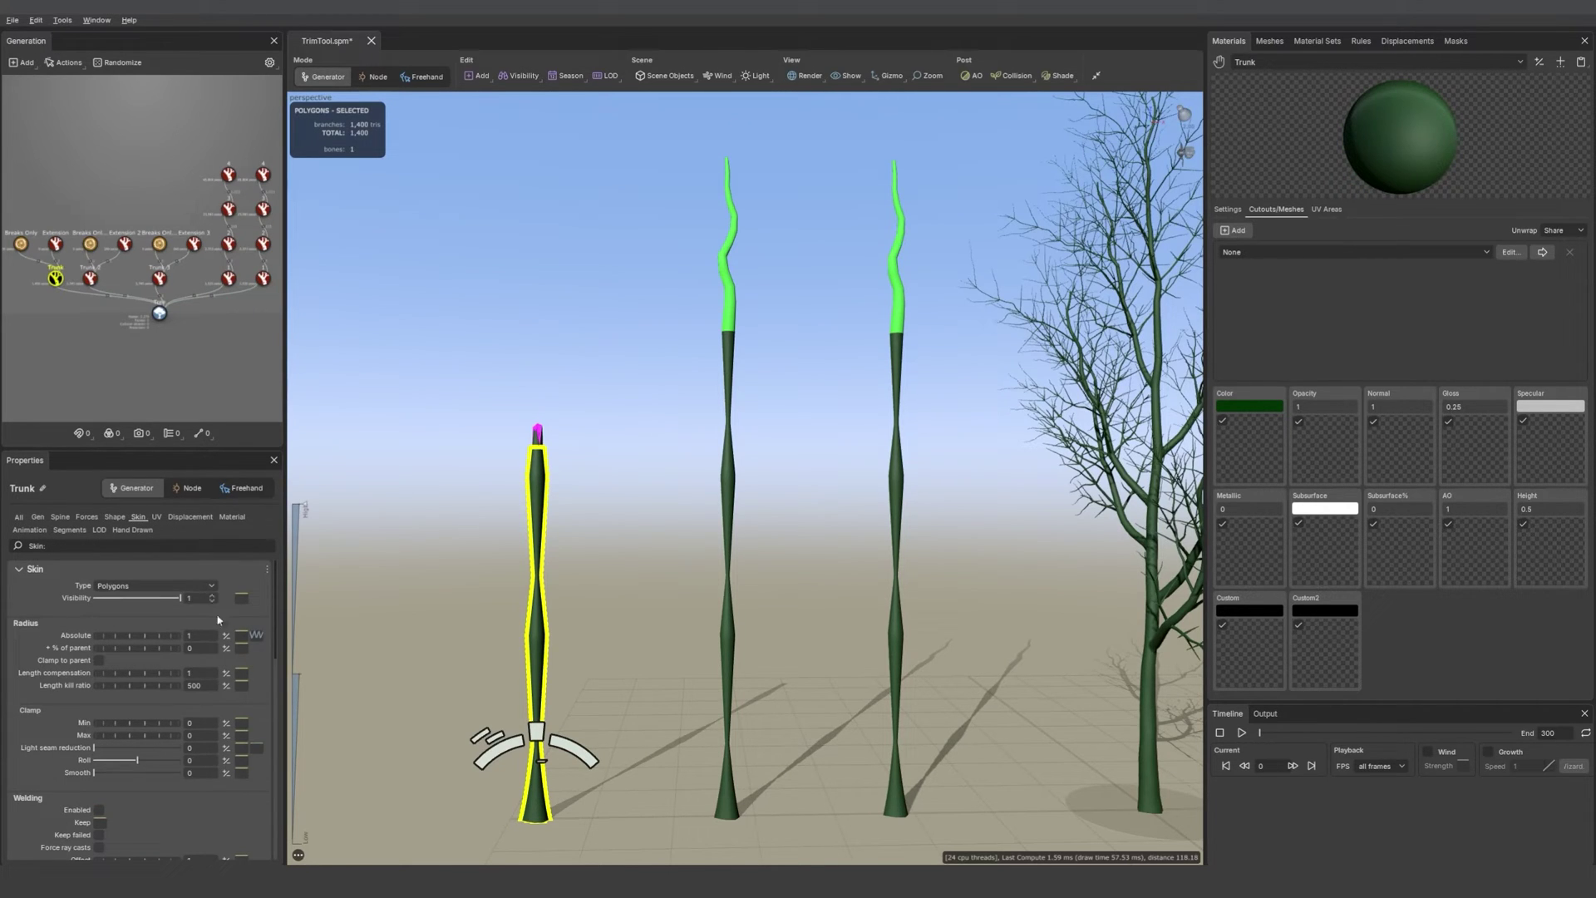
{"action": "left_click", "coordinate": [256, 635]}
{"action": "left_click_drag", "start_coordinate": [456, 640], "coordinate": [329, 180]}
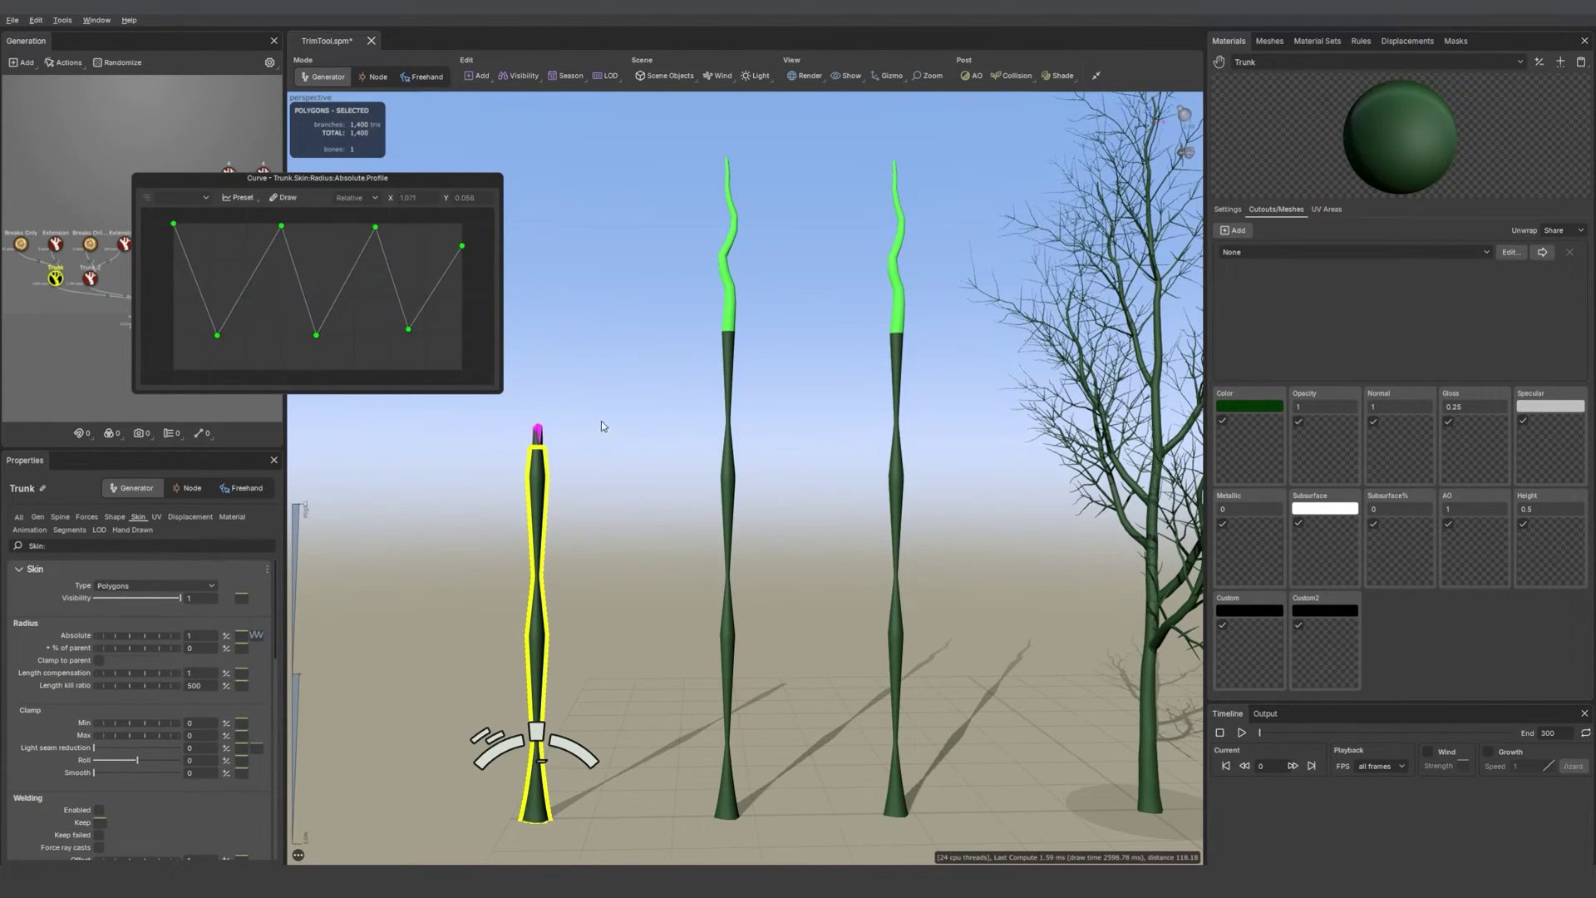
{"action": "left_click", "coordinate": [535, 160]}
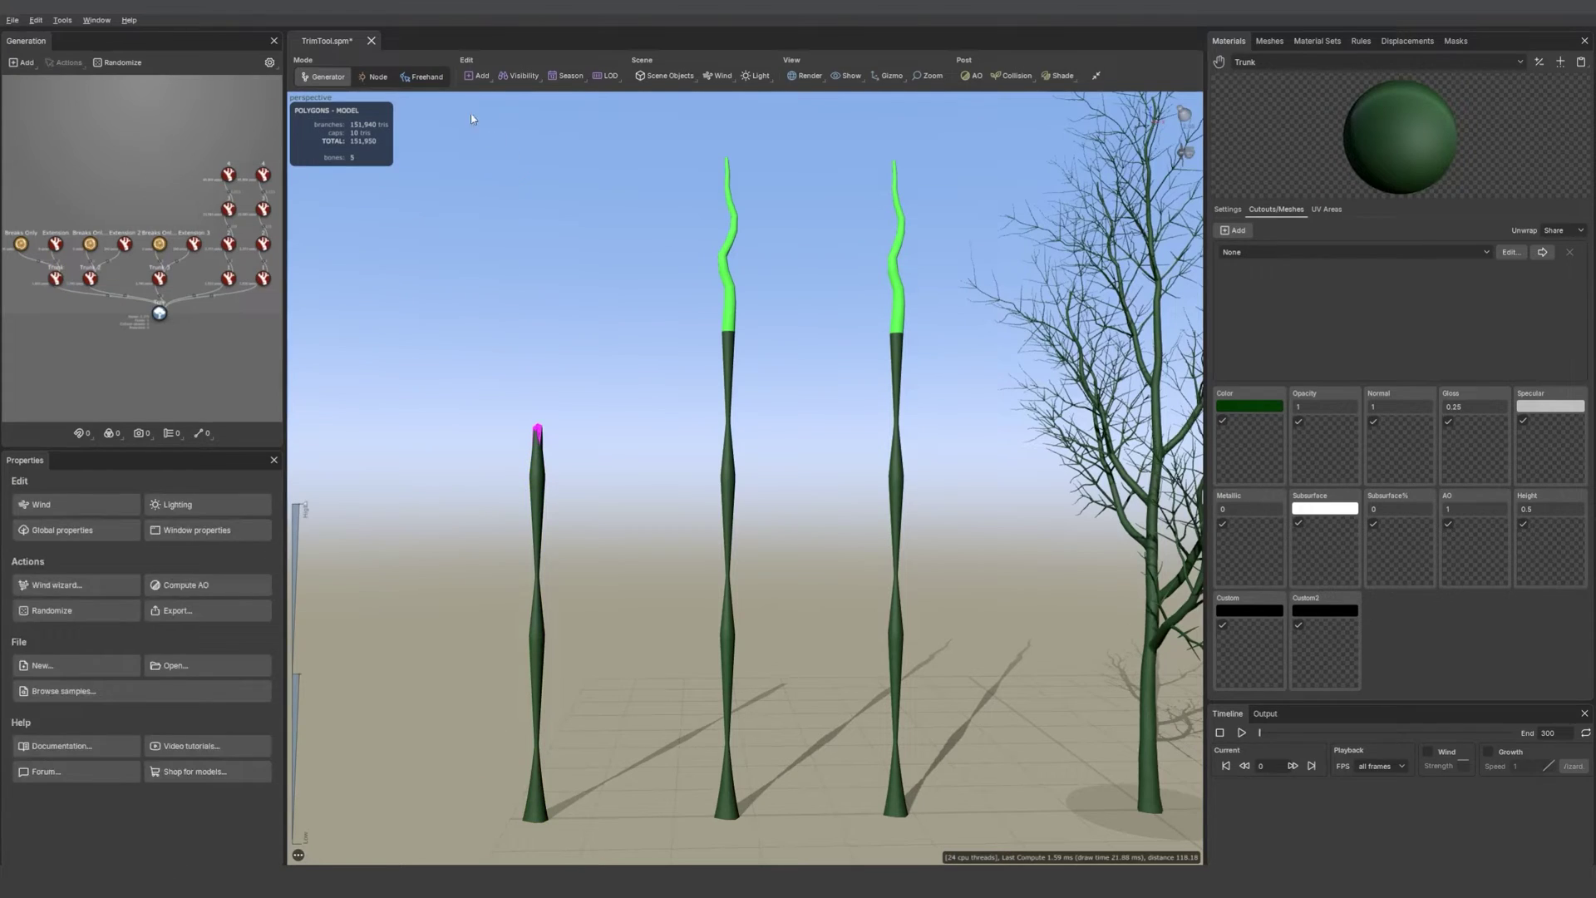
In Freehand Stop mode, draw two trim lines across the middle stem, leaving a short green tip
{"action": "left_click", "coordinate": [423, 77]}
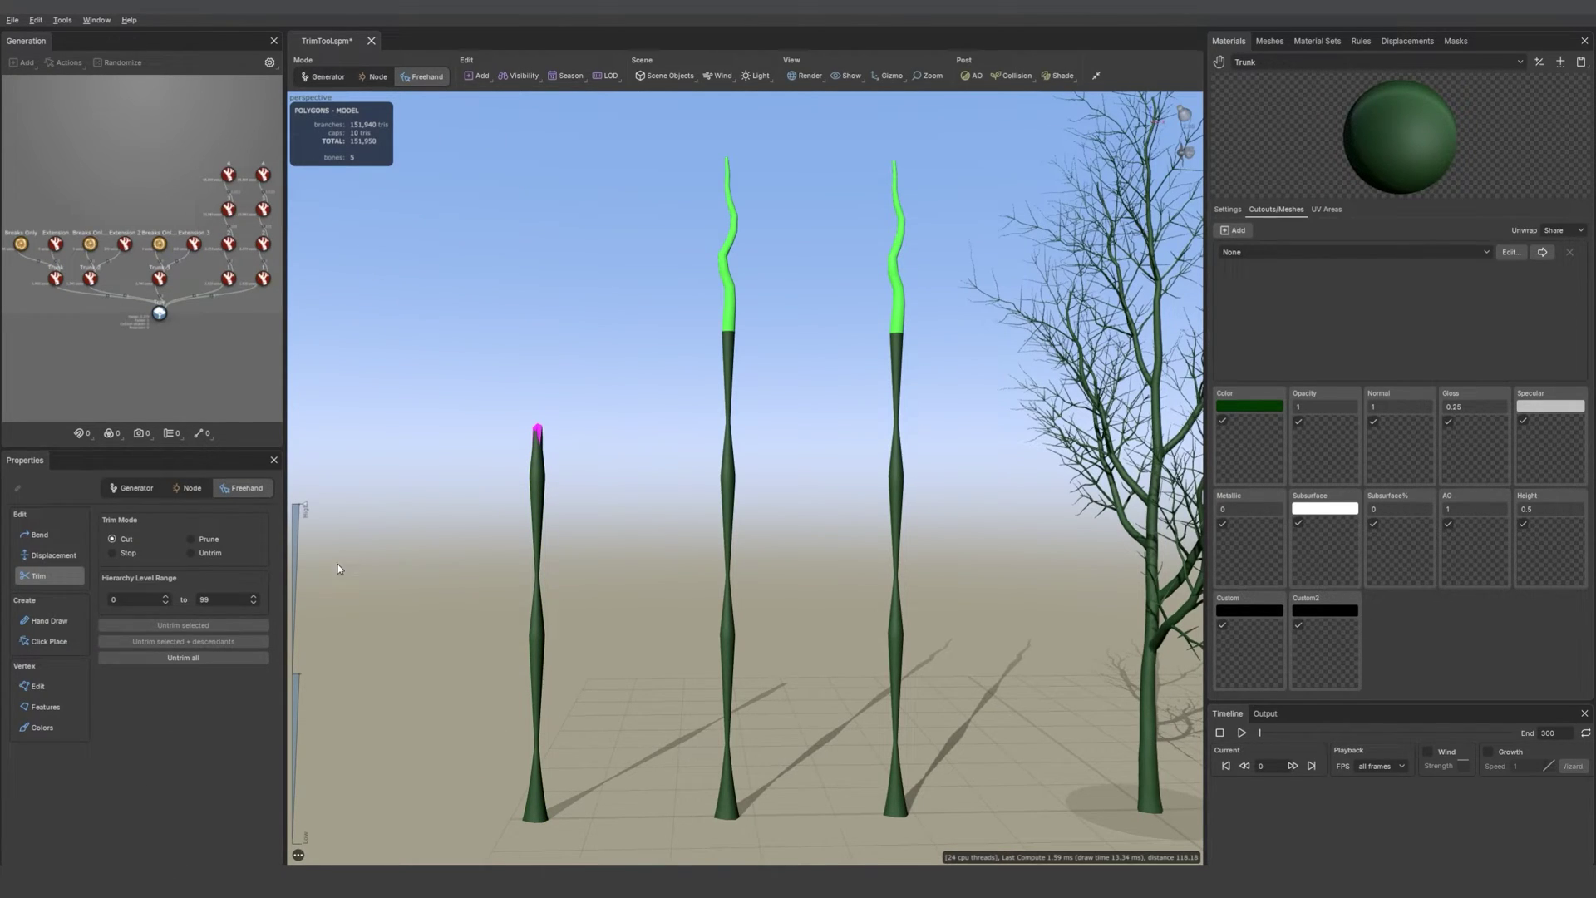
{"action": "left_click", "coordinate": [112, 553]}
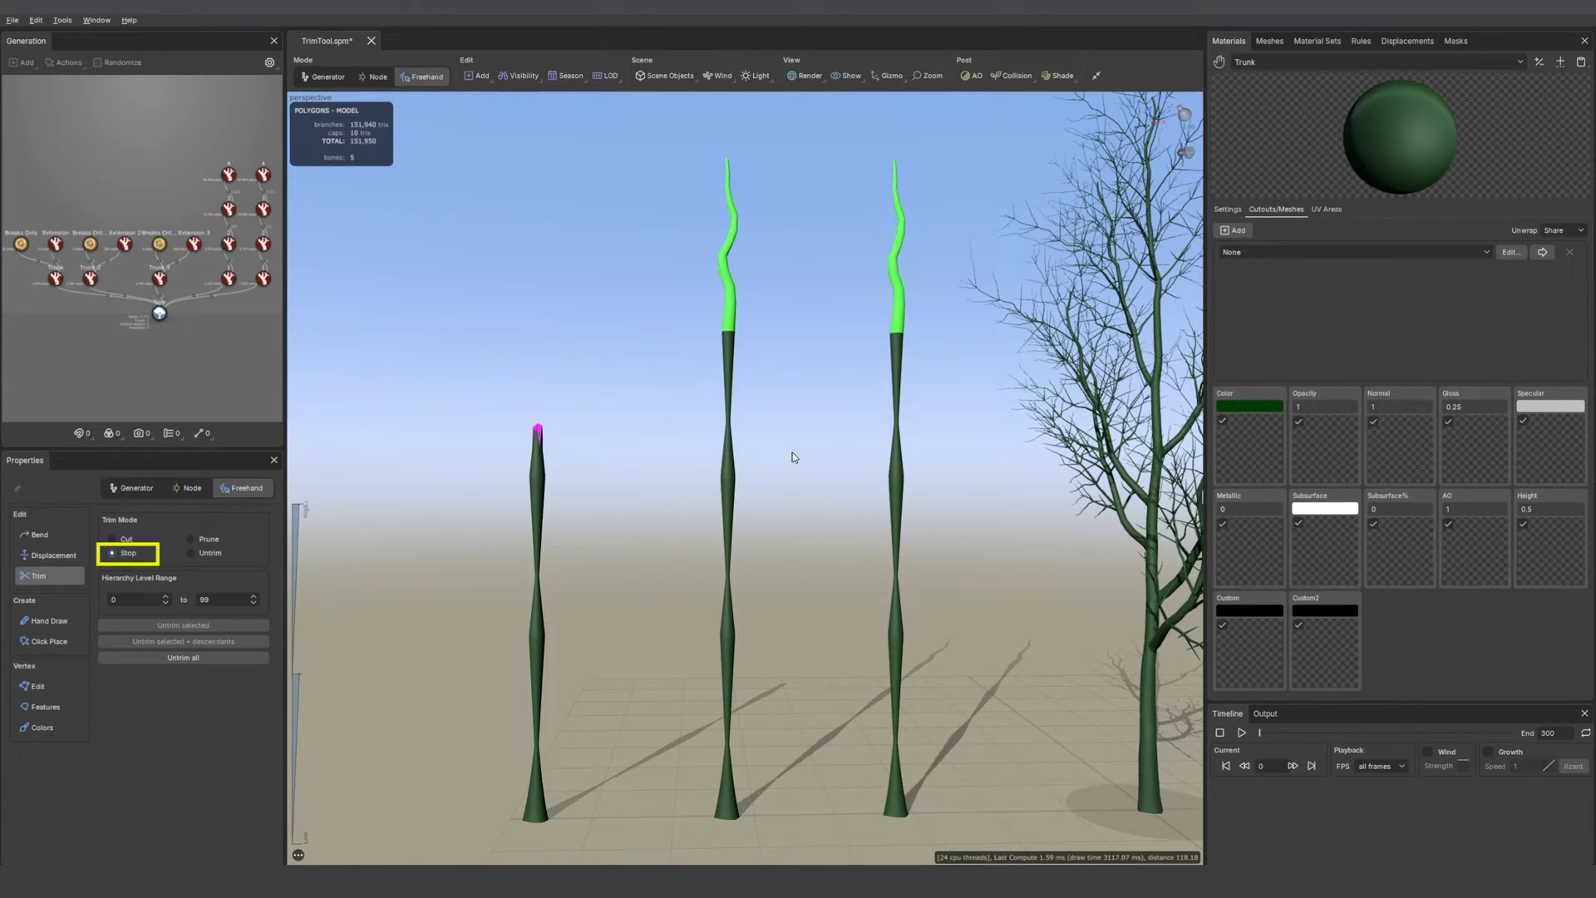
{"action": "left_click_drag", "start_coordinate": [814, 454], "coordinate": [662, 501]}
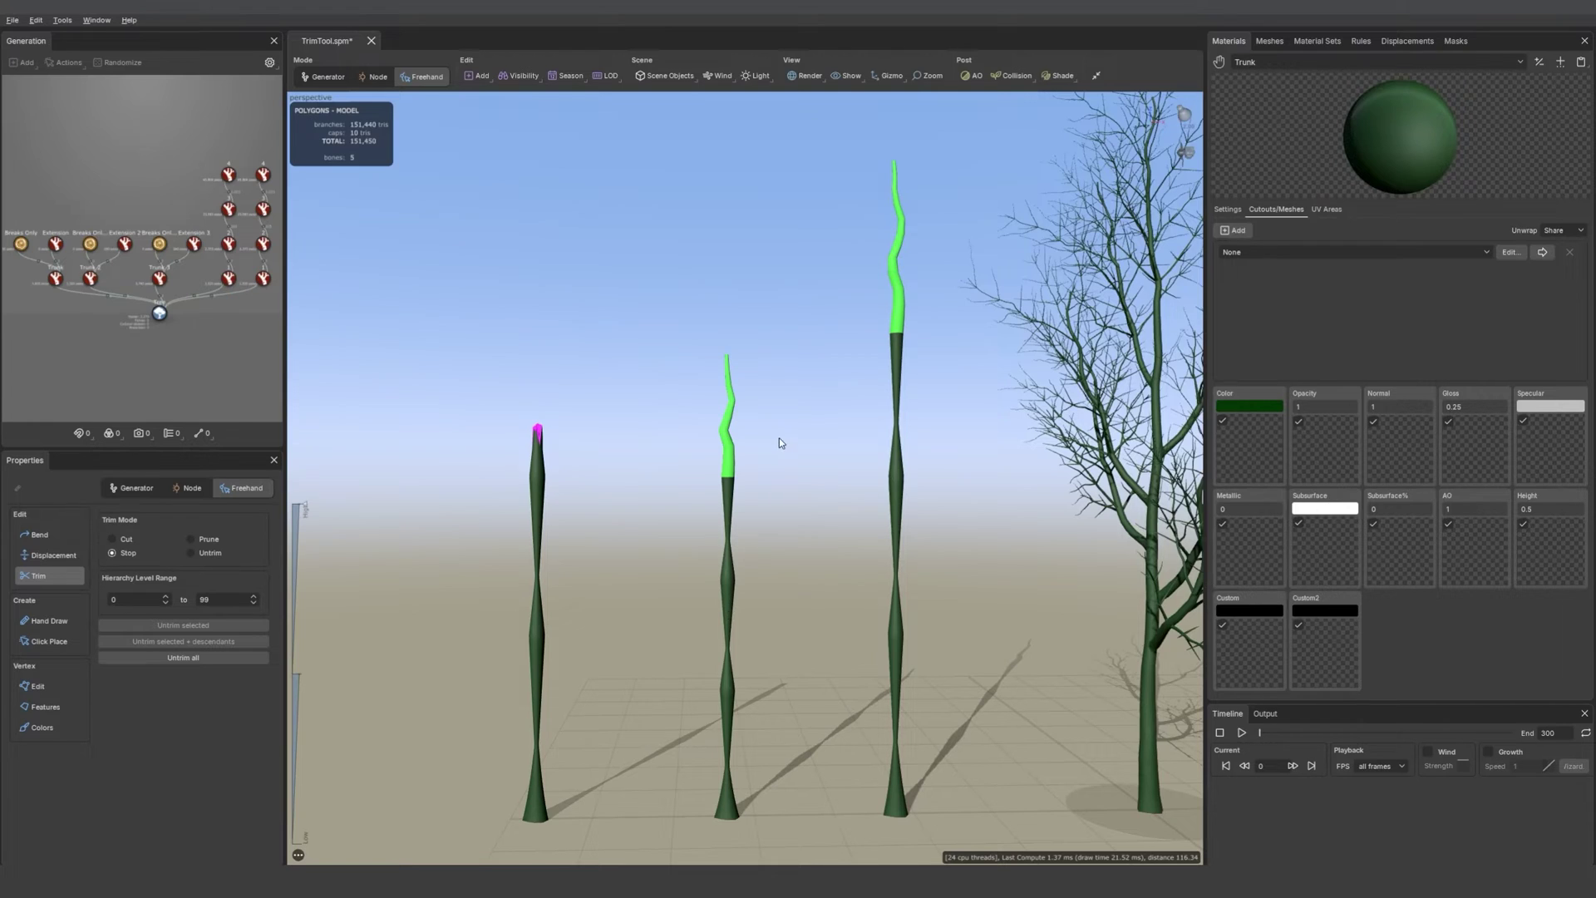
{"action": "left_click_drag", "start_coordinate": [741, 421], "coordinate": [695, 444]}
In Prune mode, prune the third stem's green extension, then the rest of its trunk
{"action": "left_click", "coordinate": [206, 540]}
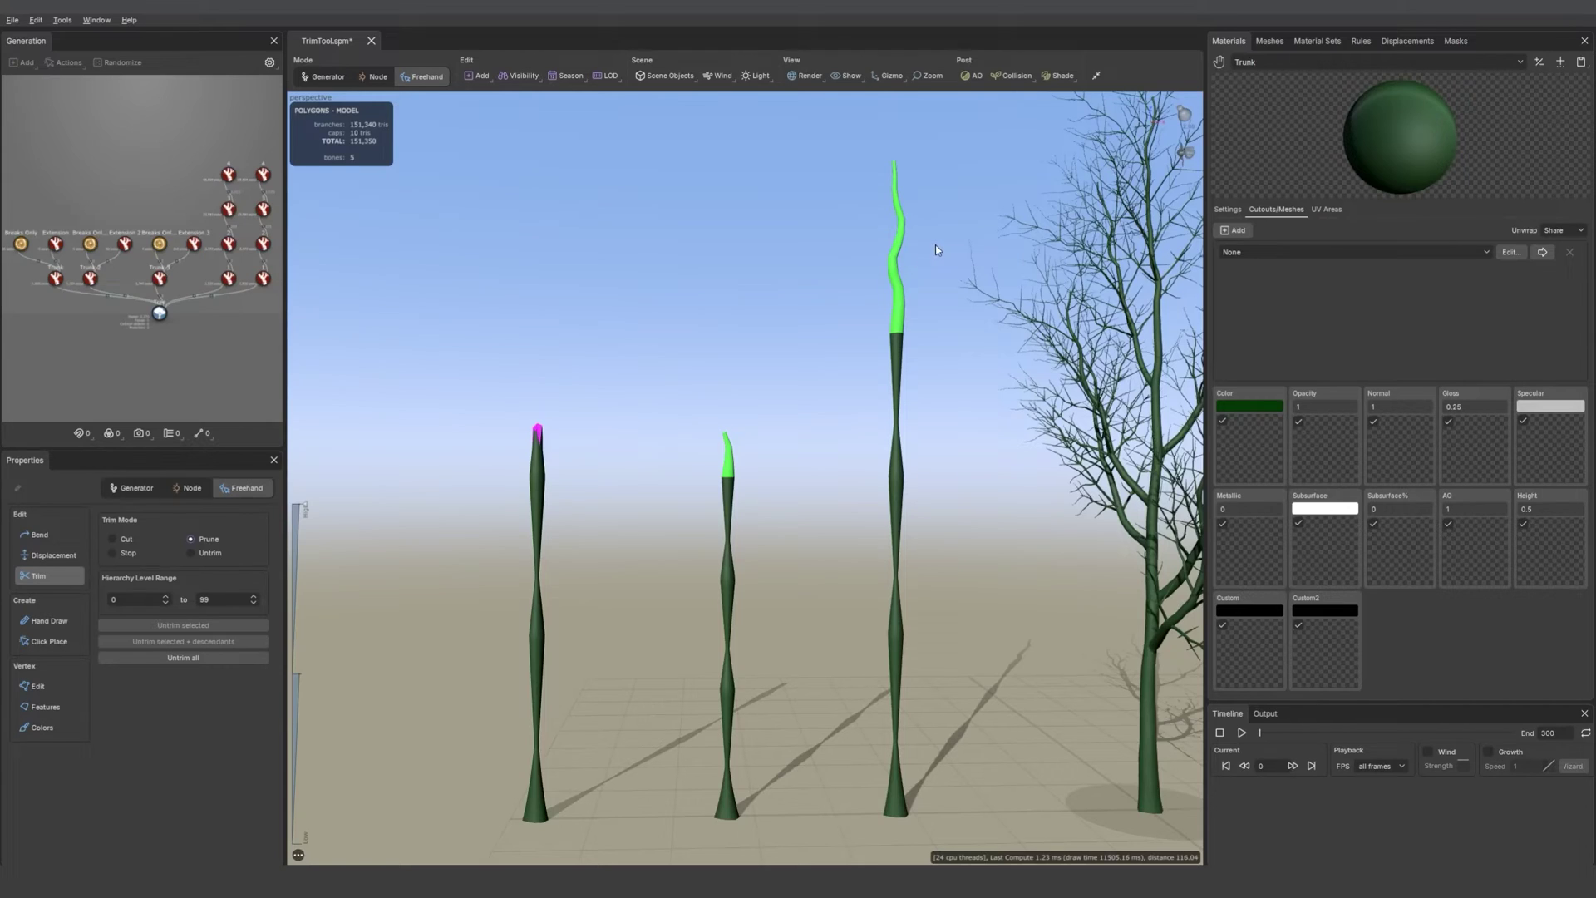
{"action": "left_click_drag", "start_coordinate": [935, 248], "coordinate": [855, 291]}
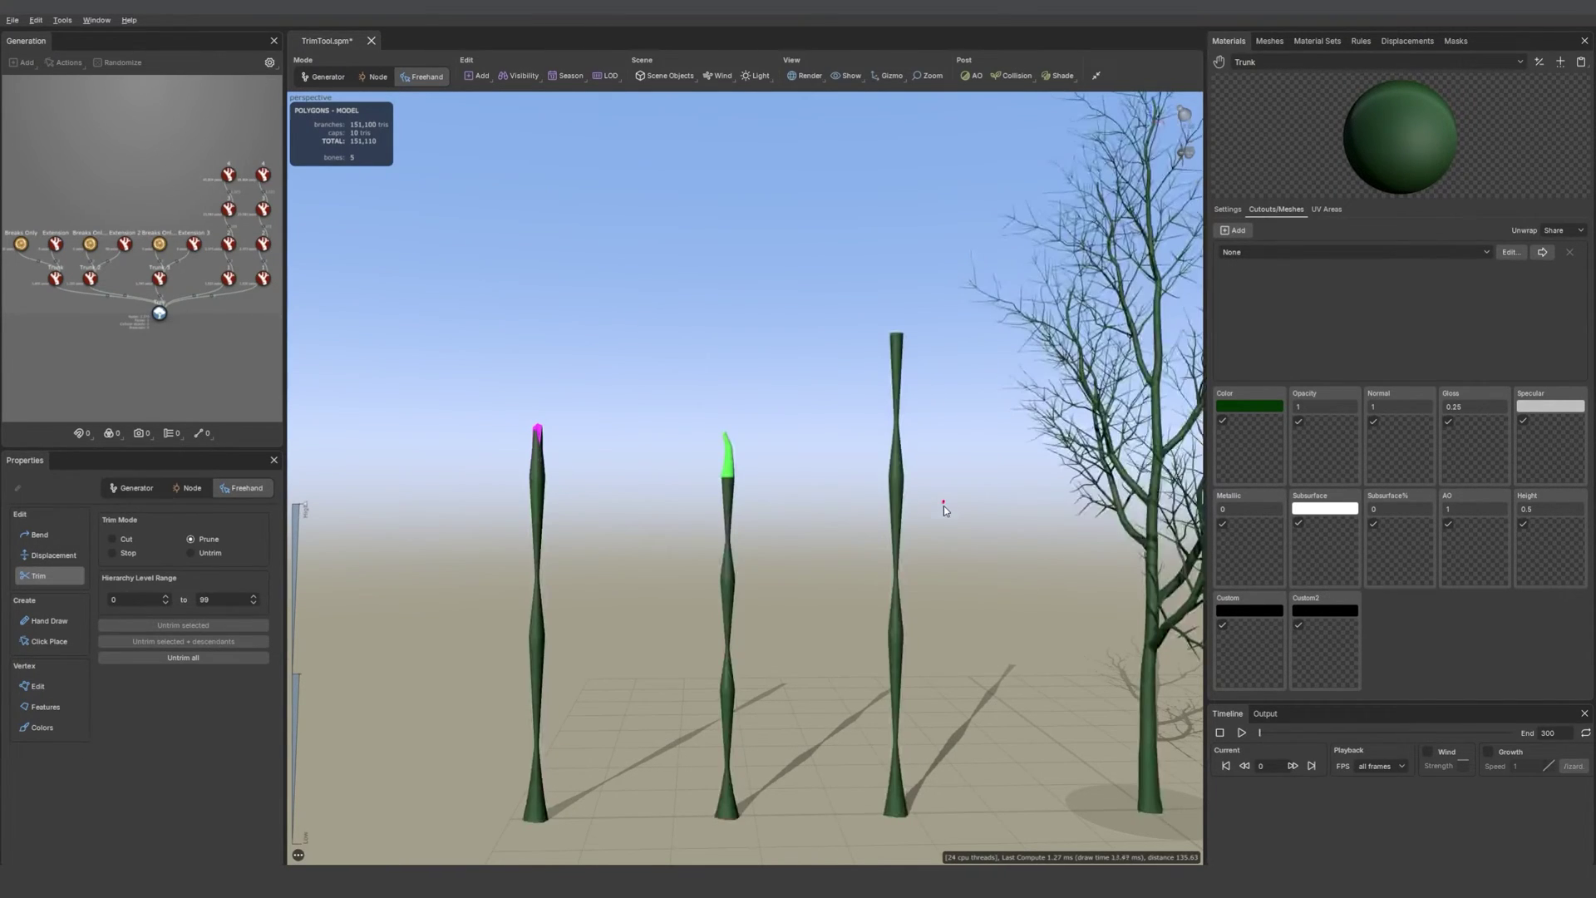
{"action": "left_click_drag", "start_coordinate": [944, 501], "coordinate": [855, 575]}
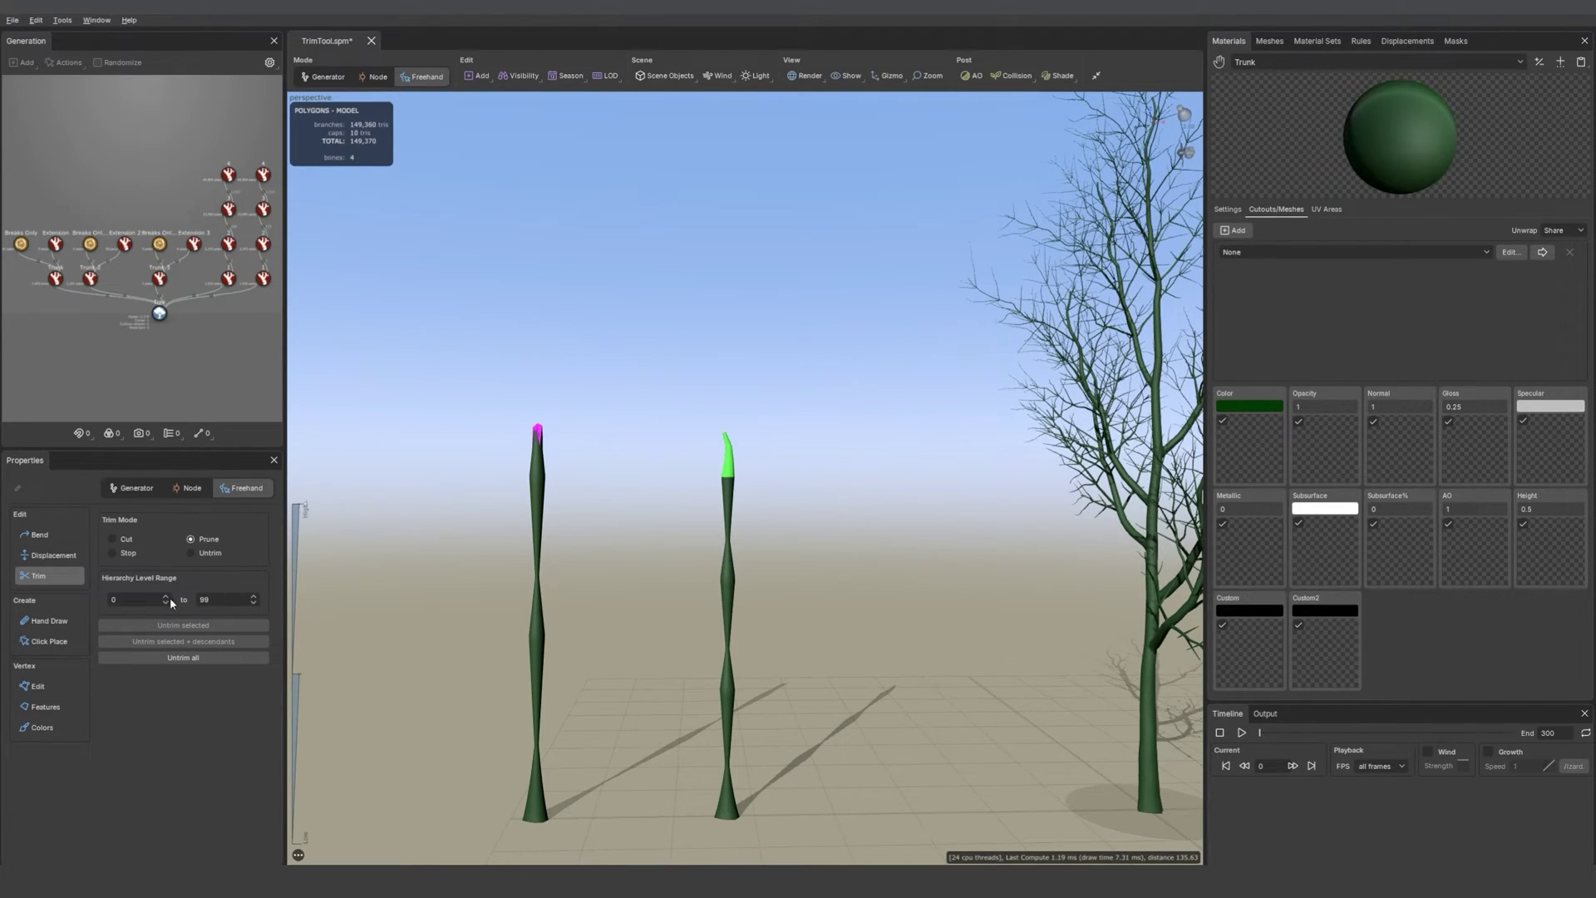
Set Trim Mode to Untrim and stroke across the first stem to restore its wavy green tip
{"action": "left_click", "coordinate": [192, 554]}
{"action": "left_click_drag", "start_coordinate": [583, 470], "coordinate": [504, 509]}
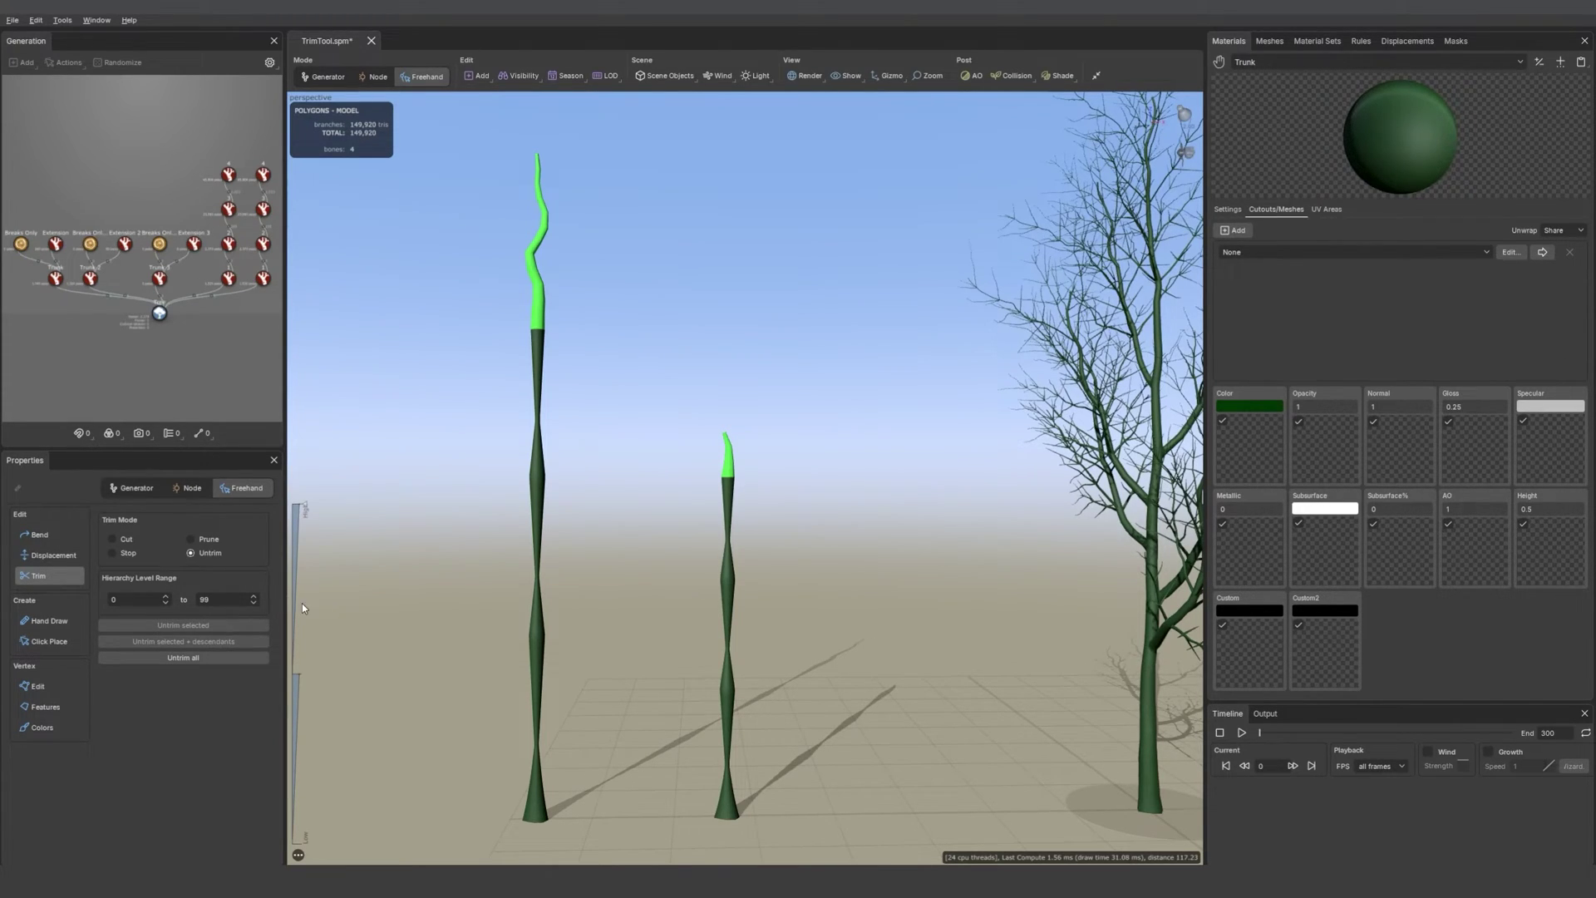
Untrim the middle stem's selected tip, then stop-trim it again across its green tip
{"action": "left_click", "coordinate": [730, 474]}
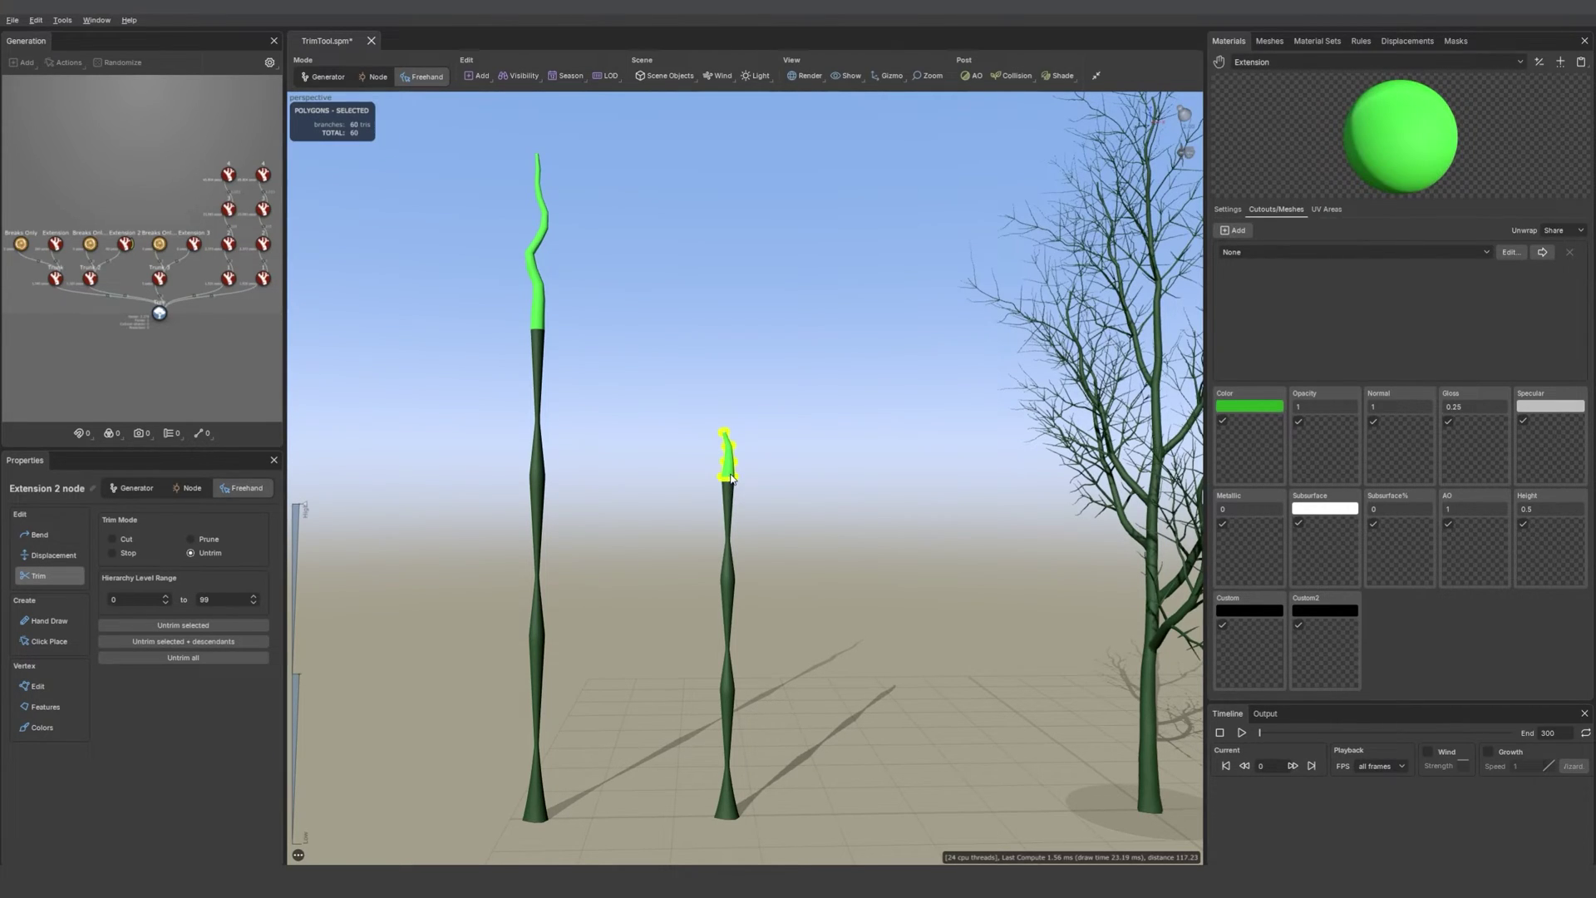
{"action": "left_click", "coordinate": [196, 624]}
{"action": "left_click", "coordinate": [130, 554]}
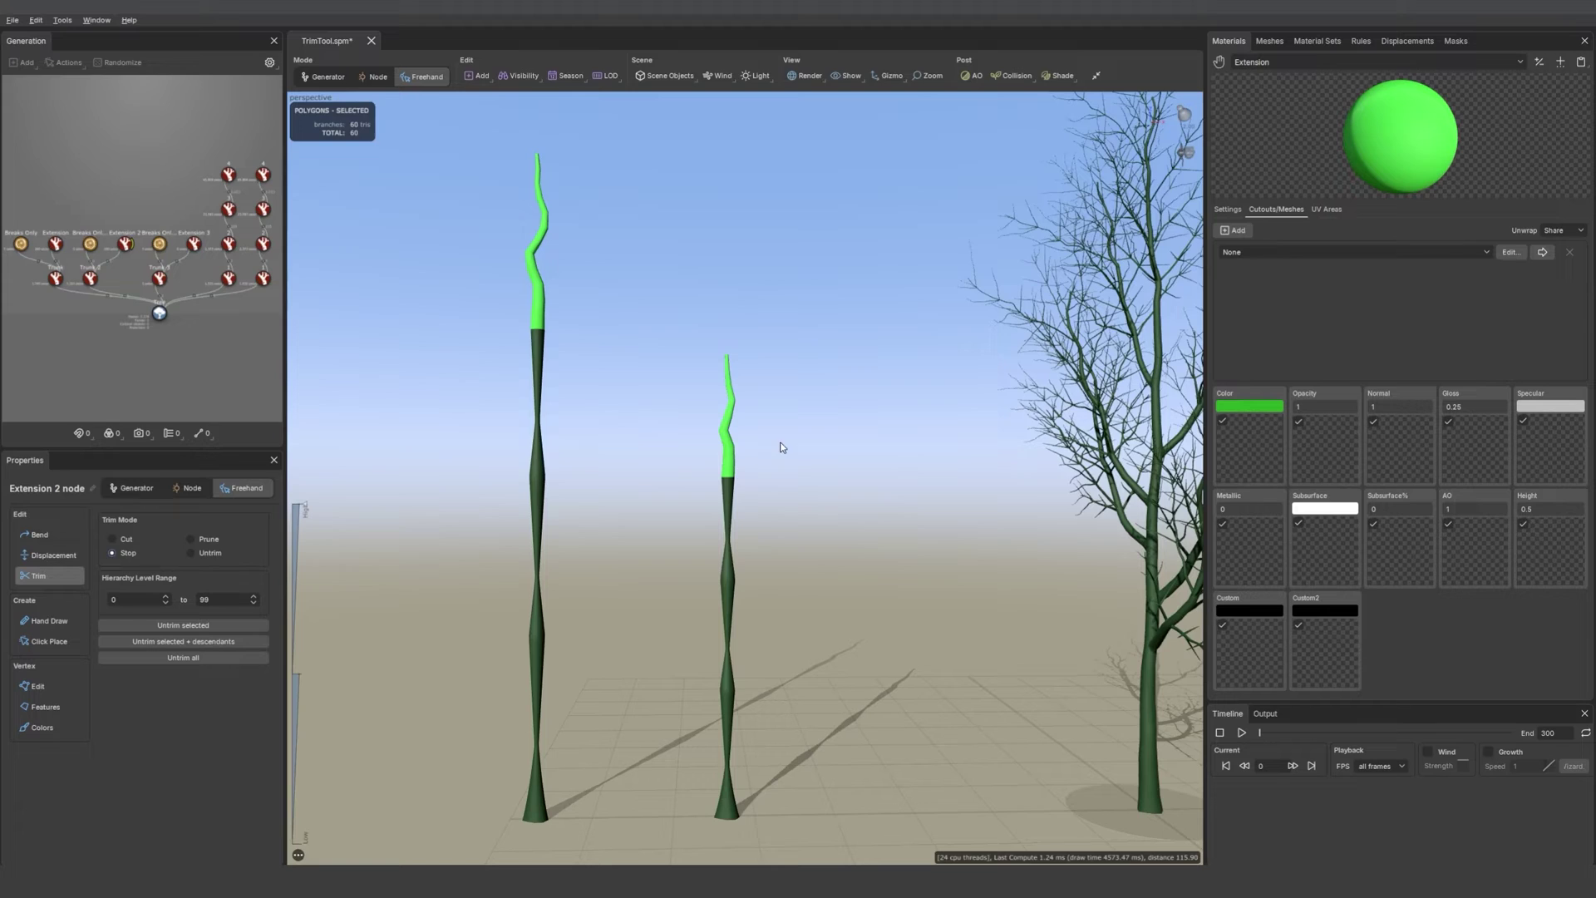
{"action": "mouse_move", "coordinate": [752, 418]}
{"action": "left_mouse_down"}
{"action": "mouse_move", "coordinate": [661, 454]}
{"action": "mouse_move", "coordinate": [681, 457]}
{"action": "left_mouse_up"}
Restore the middle stem with Untrim selected and Untrim descendants, then Untrim all trims in the scene
{"action": "left_click", "coordinate": [732, 593]}
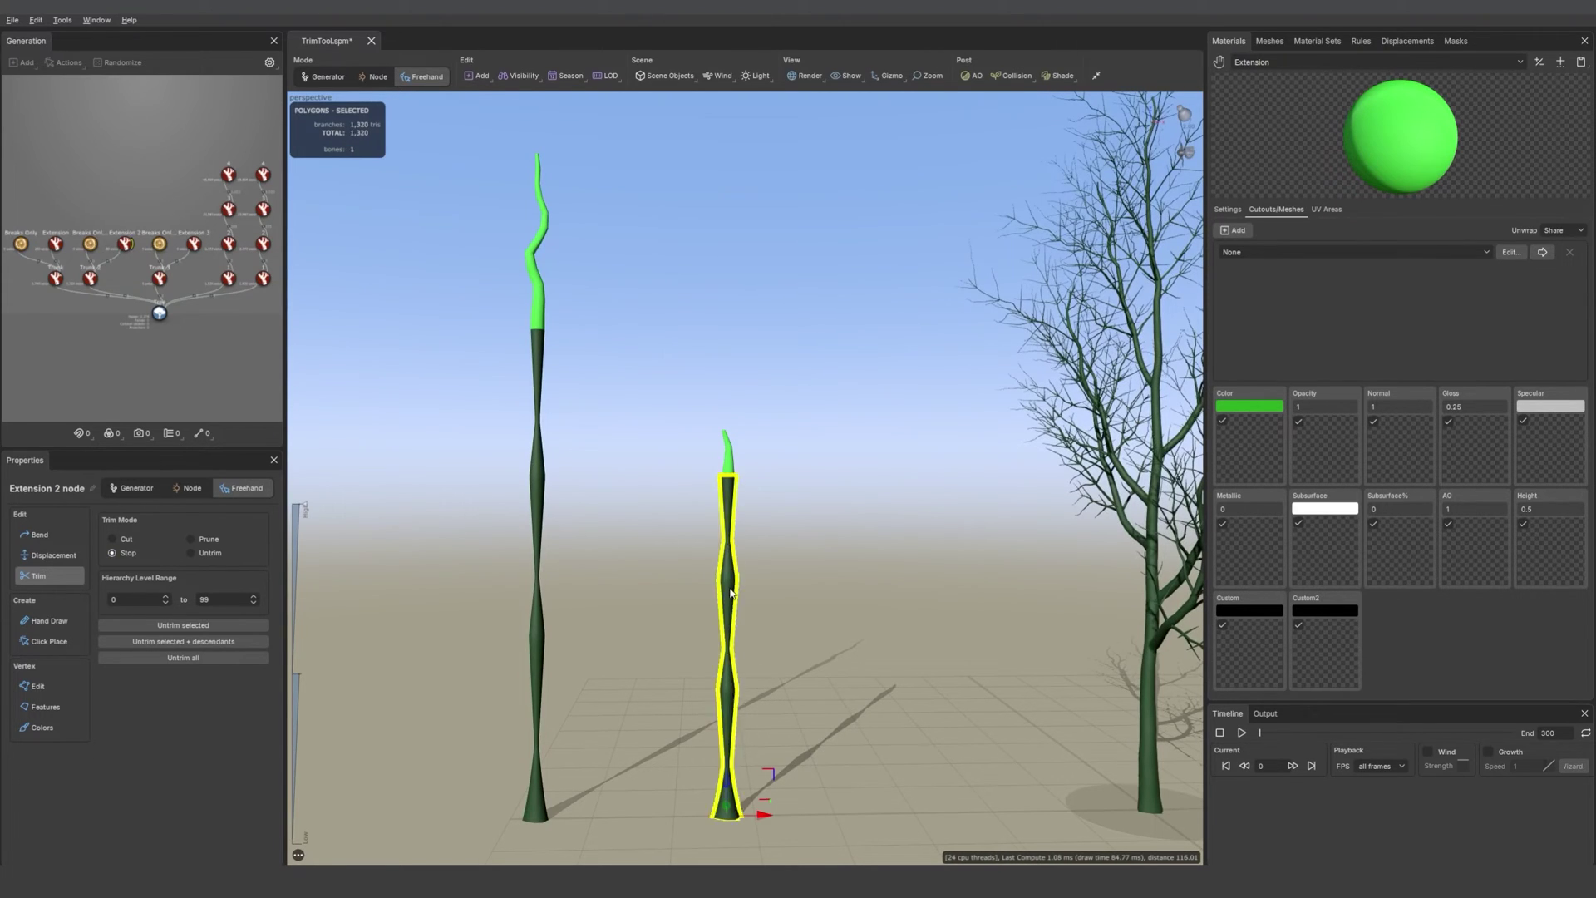
{"action": "left_click", "coordinate": [740, 571]}
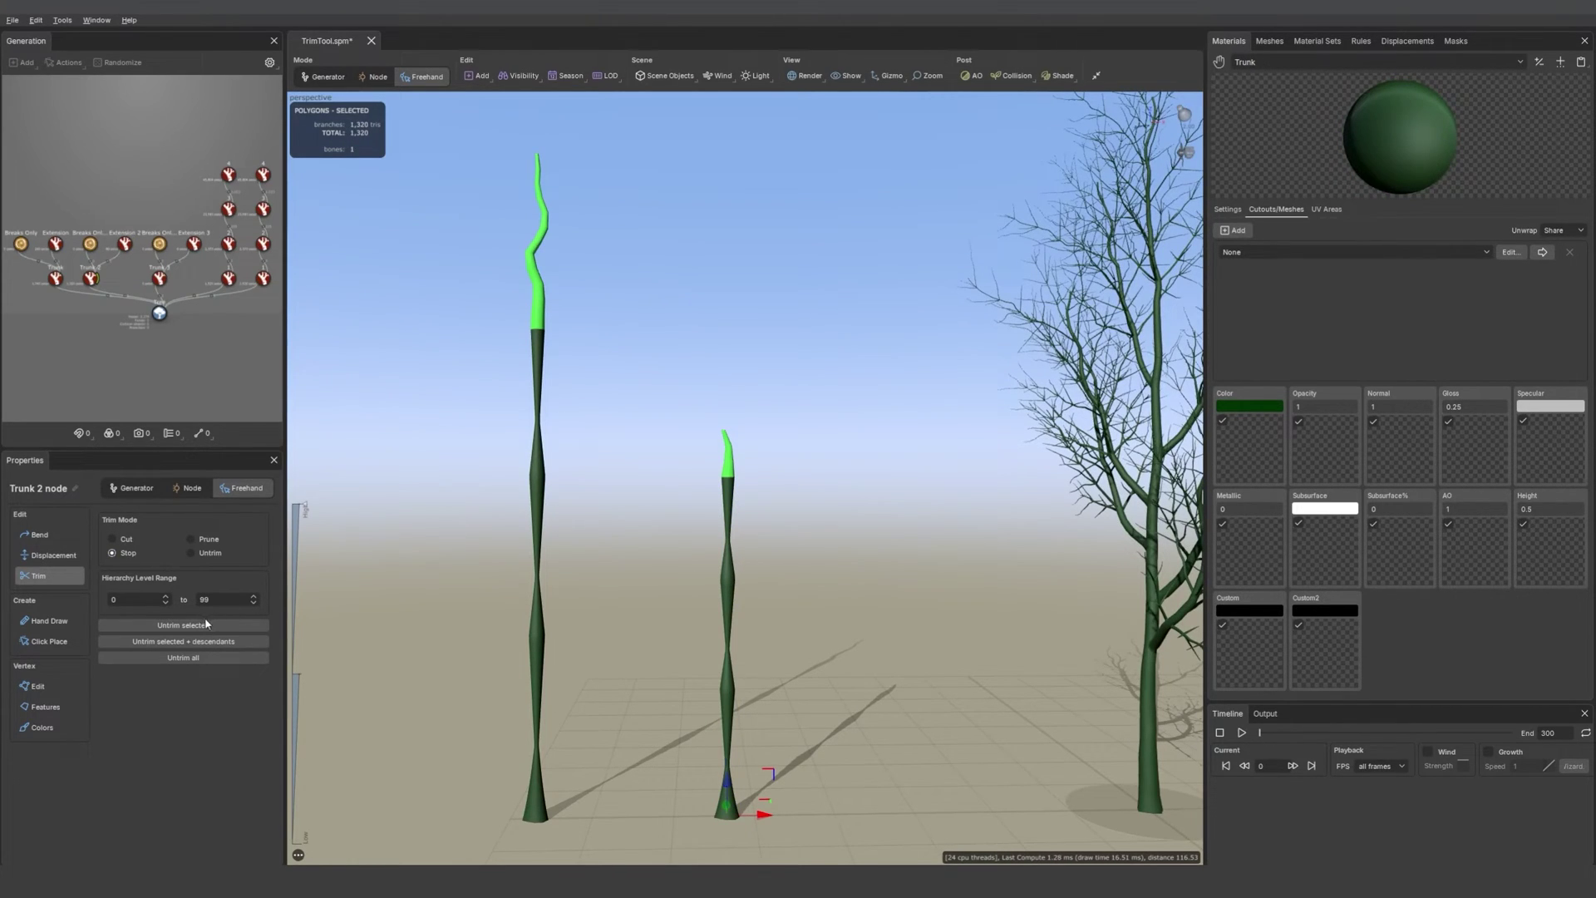
{"action": "left_click", "coordinate": [181, 626]}
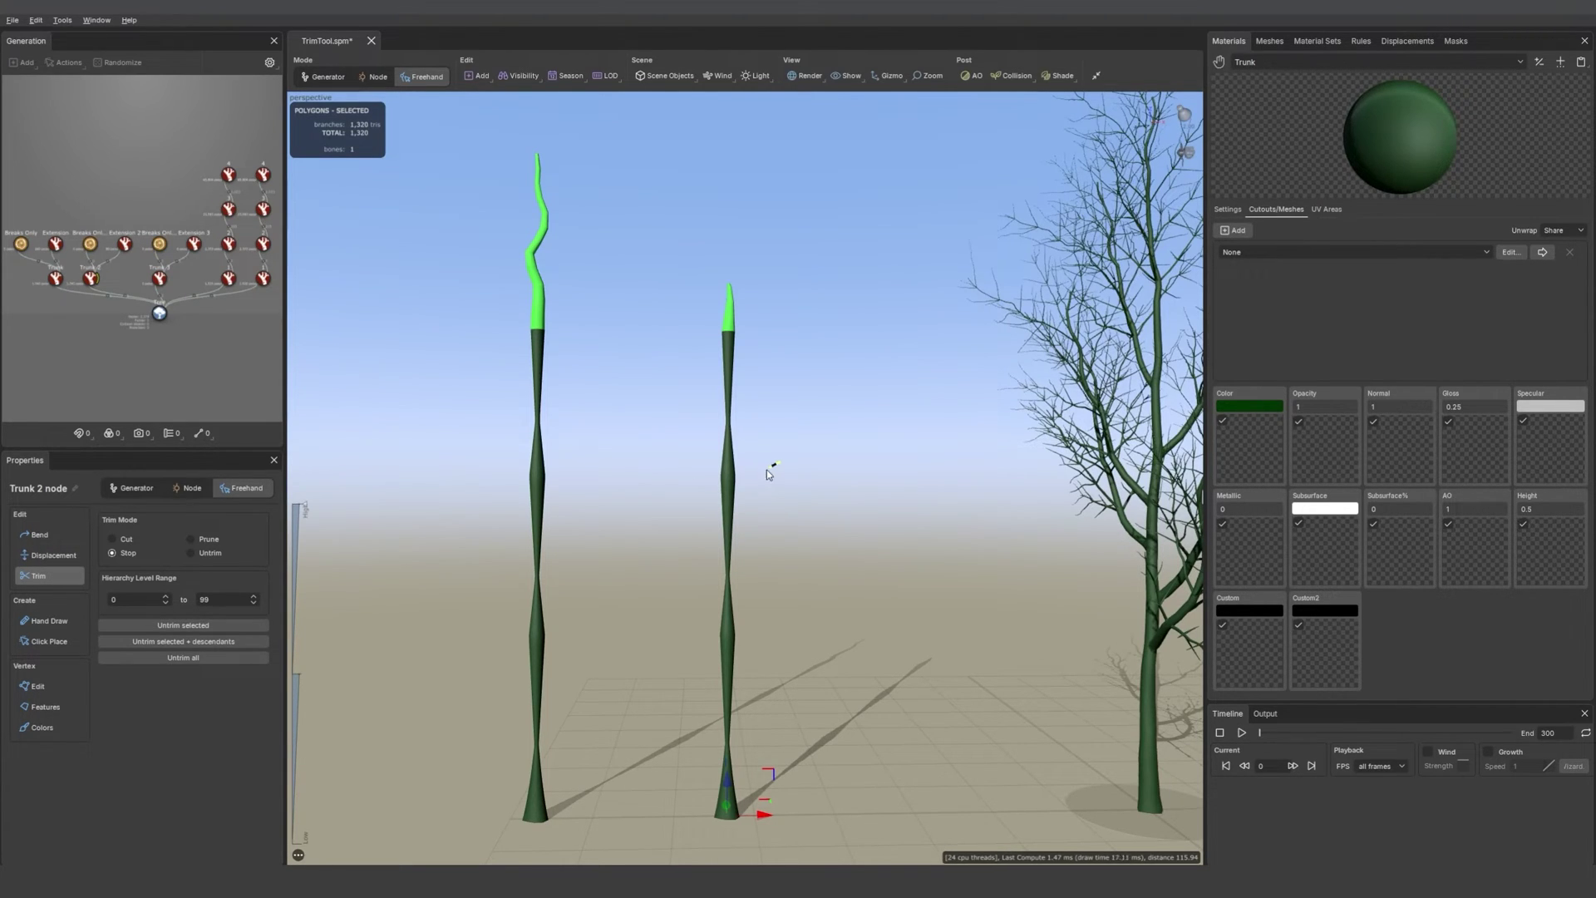
{"action": "left_click", "coordinate": [728, 484]}
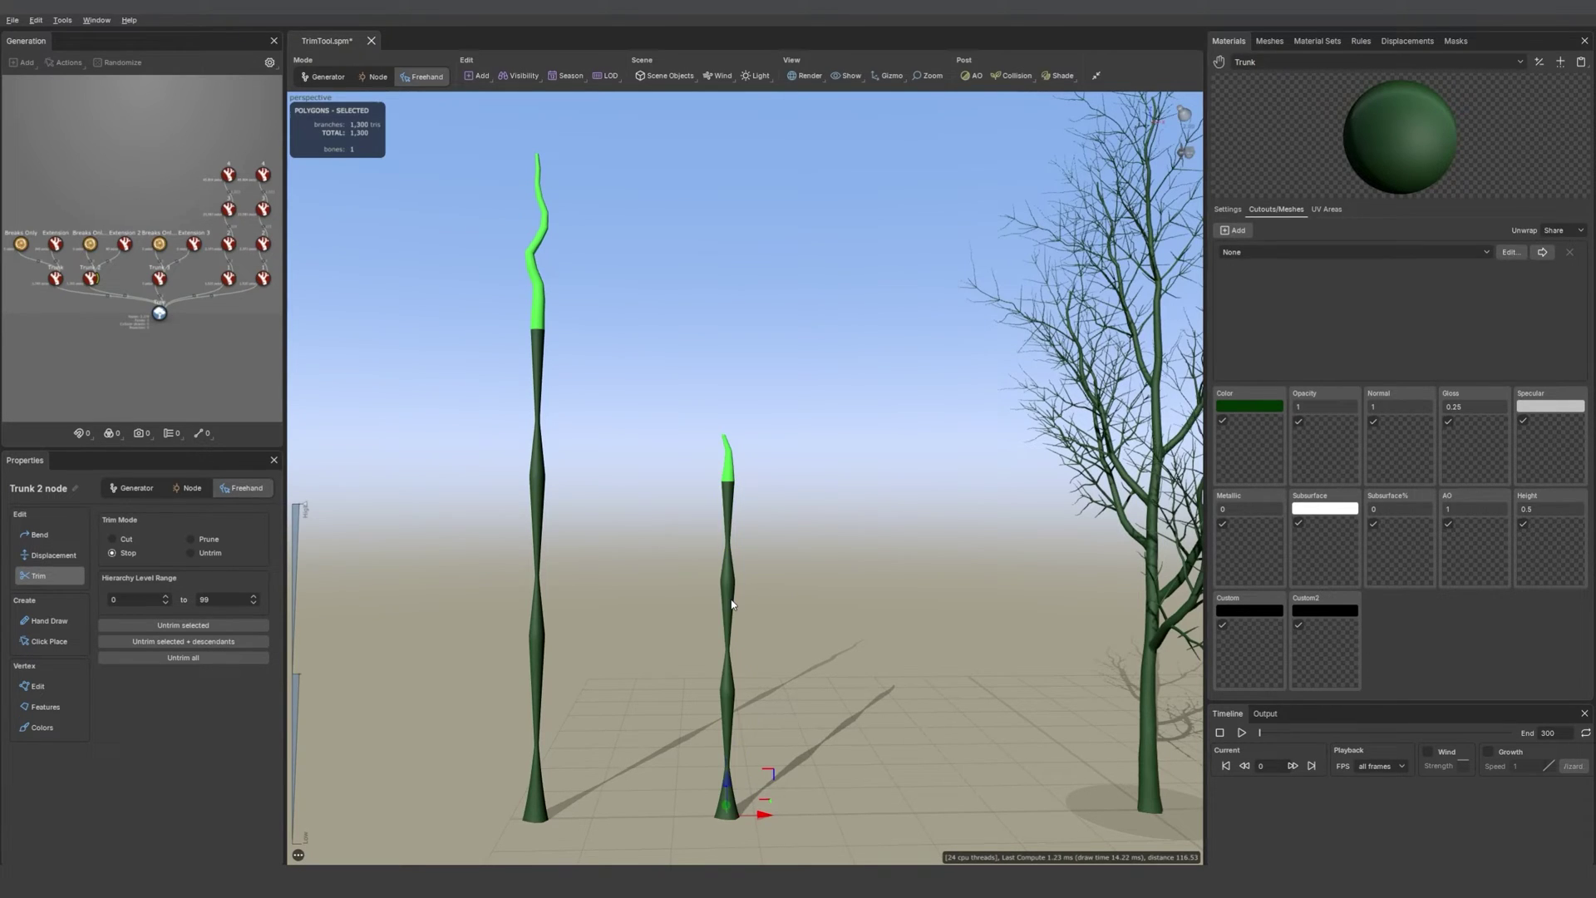
{"action": "left_click", "coordinate": [190, 645]}
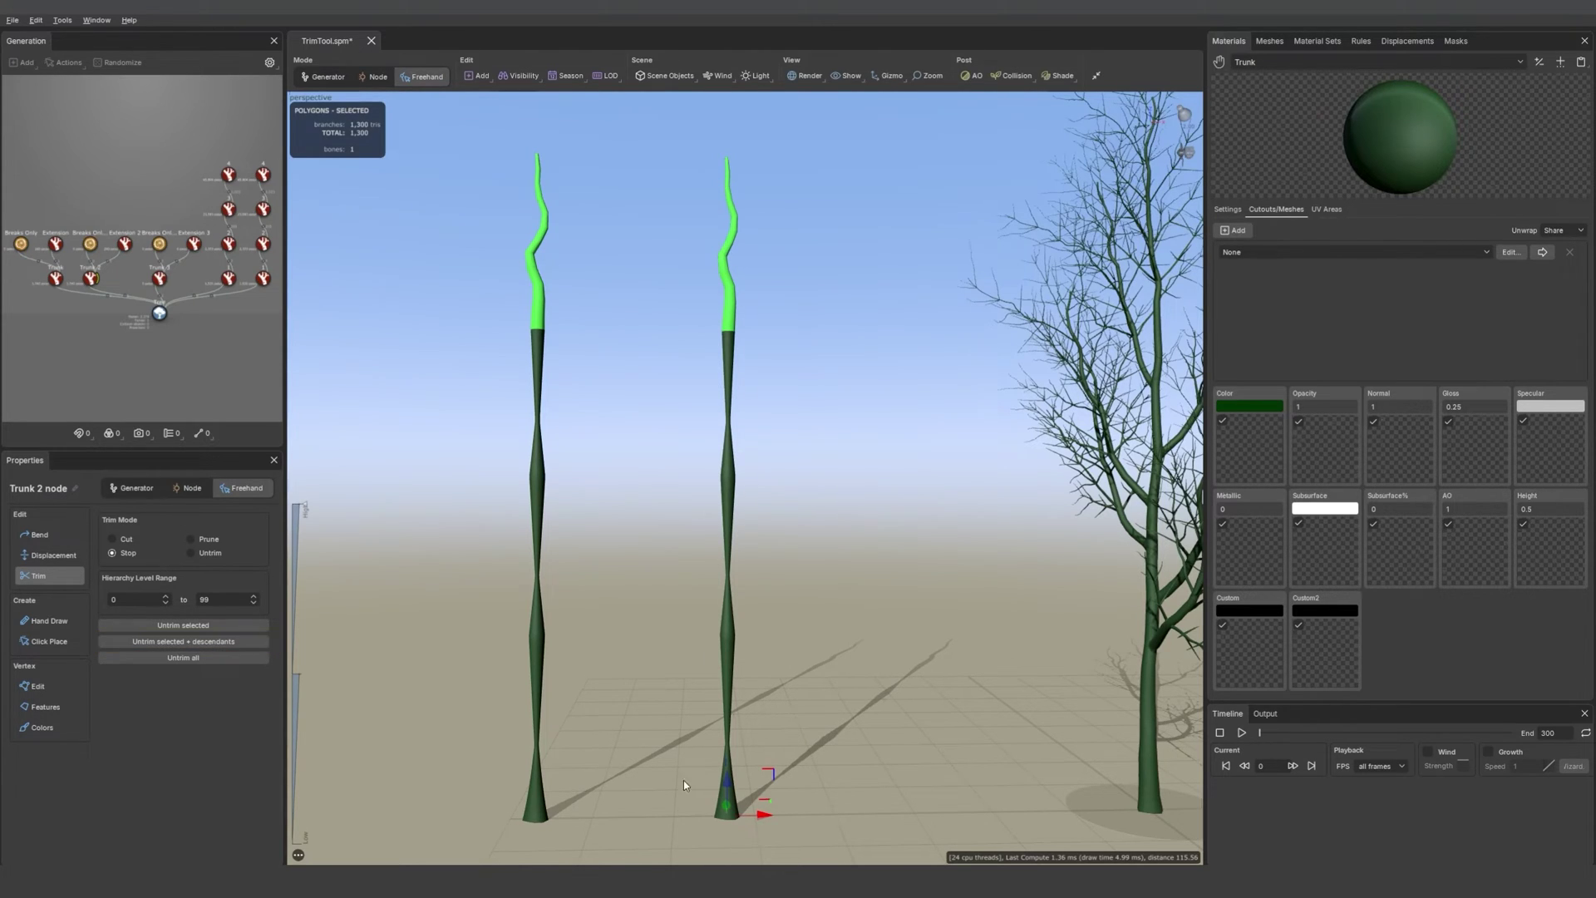
{"action": "left_click", "coordinate": [190, 658]}
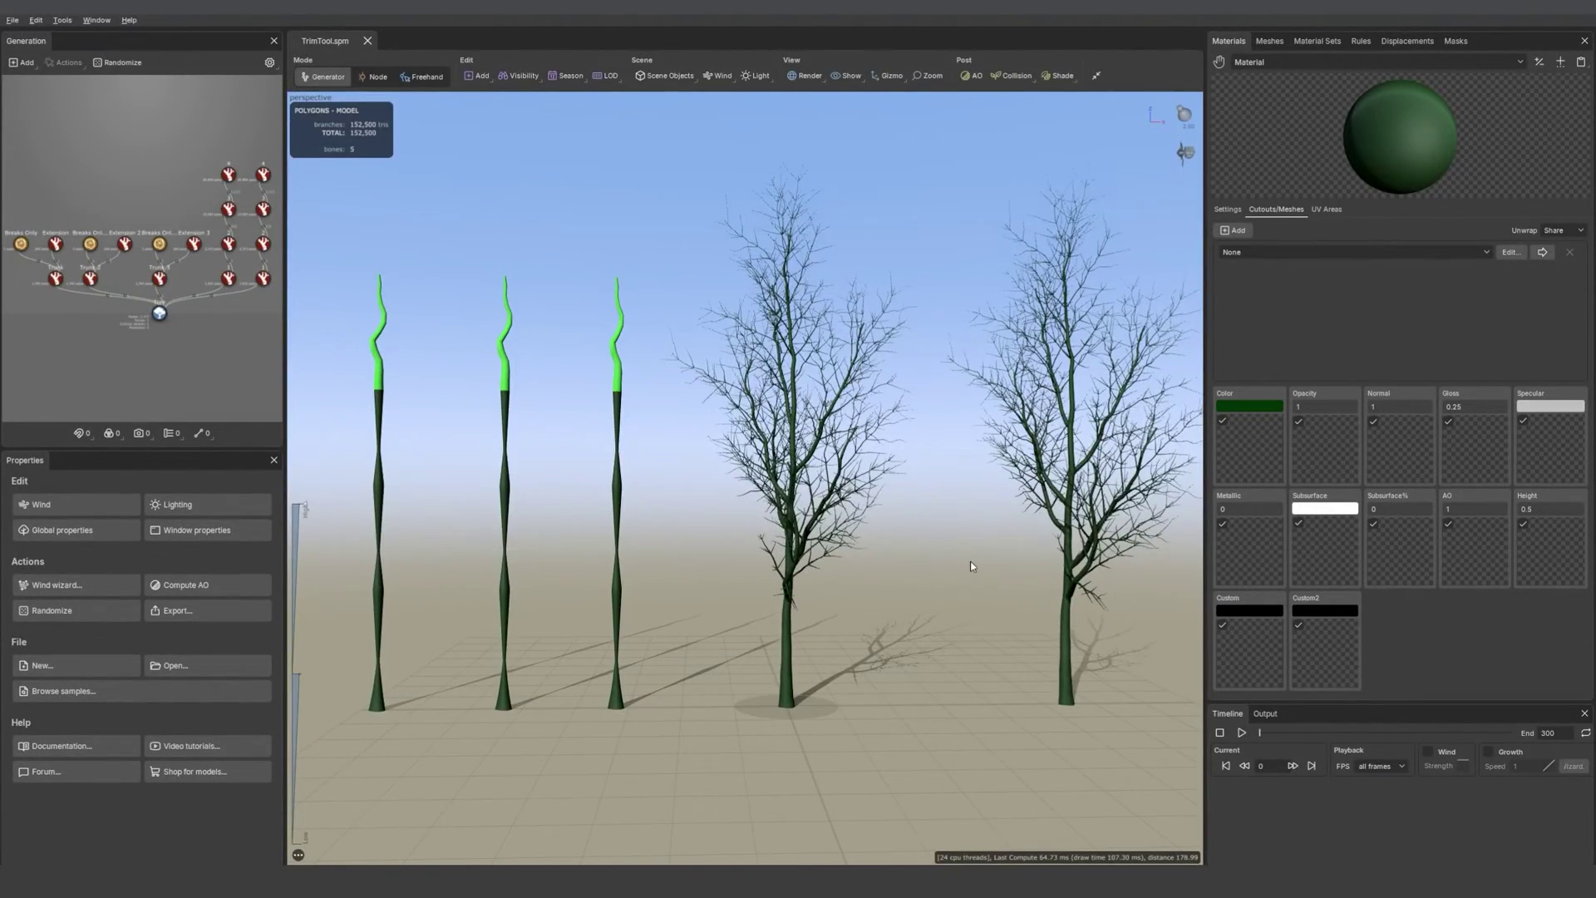
Cut the left sample tree's top and upper-left branches with Freehand Trim strokes
{"action": "left_click", "coordinate": [431, 78]}
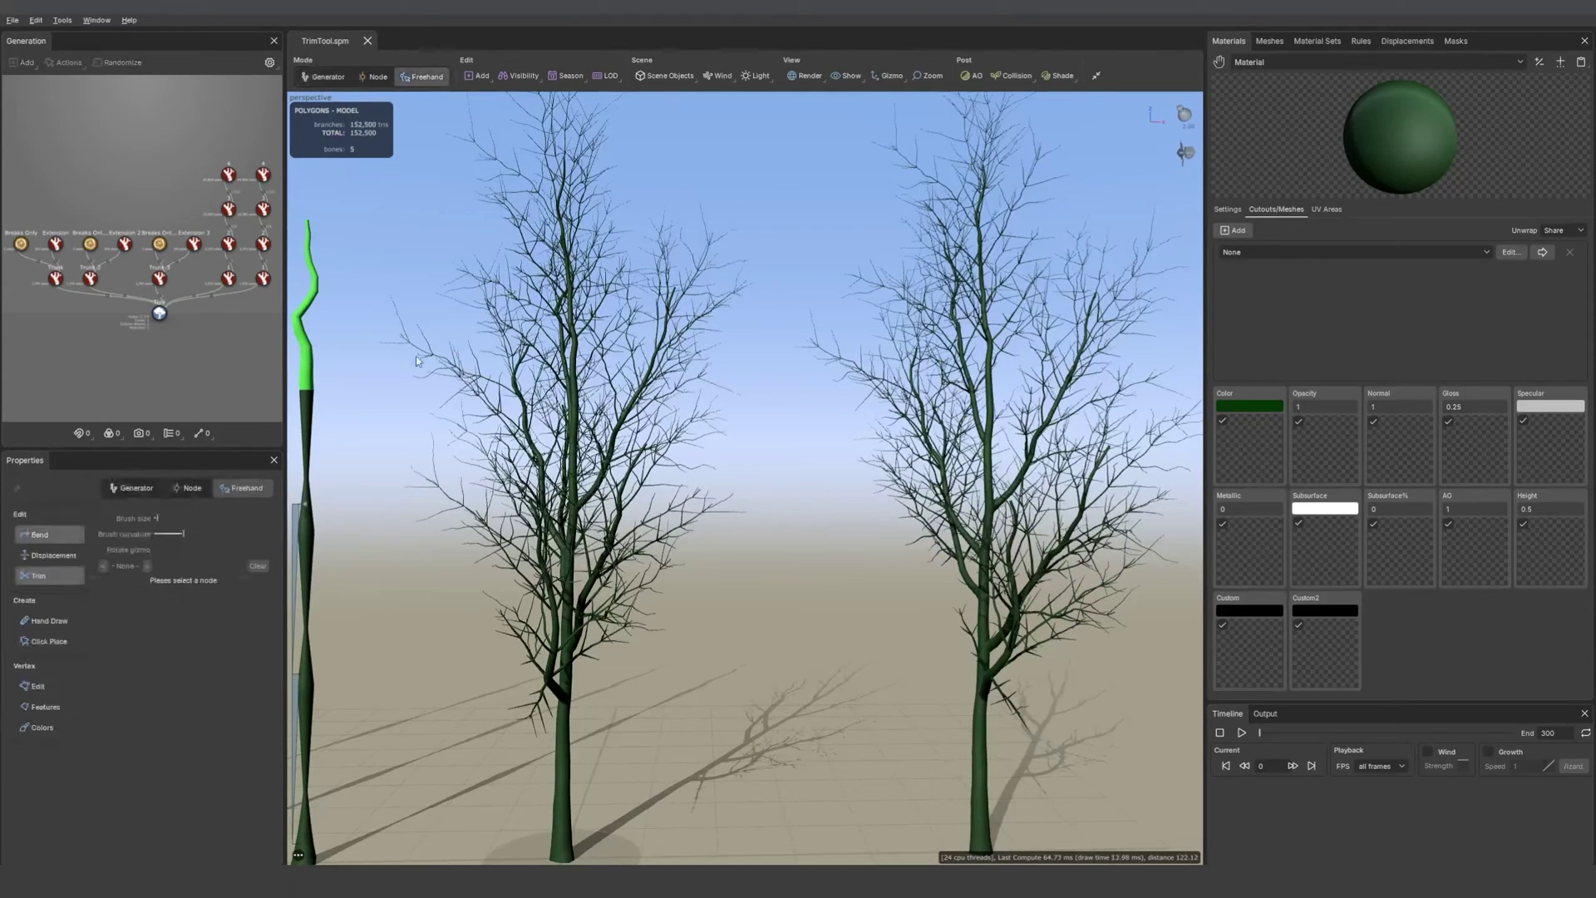
{"action": "left_click", "coordinate": [57, 577]}
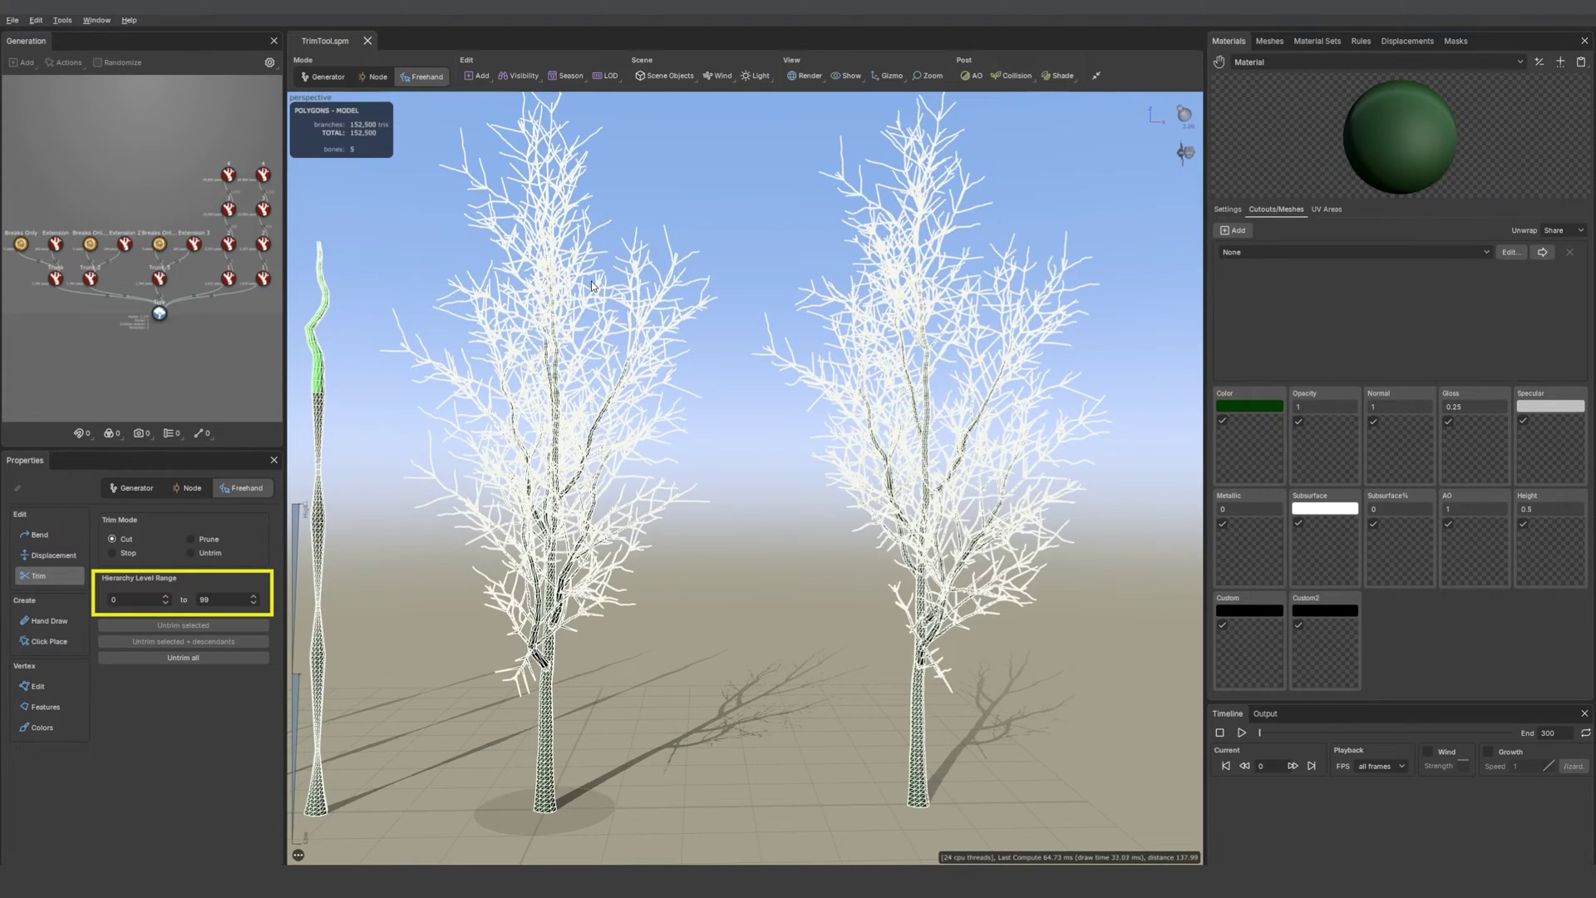
{"action": "left_click_drag", "start_coordinate": [590, 295], "coordinate": [426, 449]}
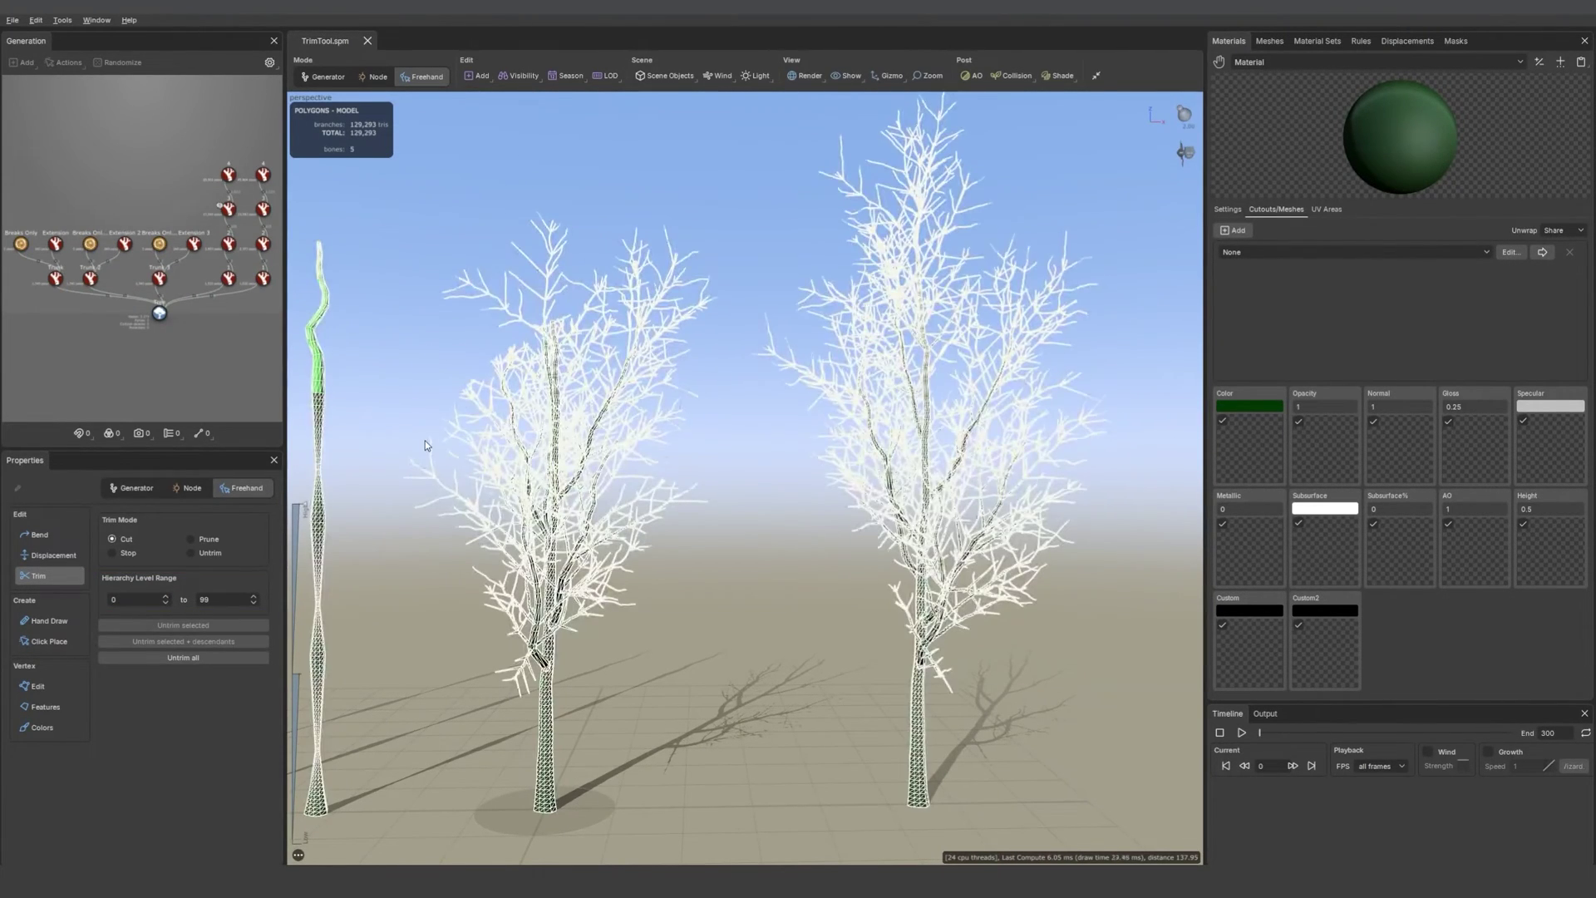
{"action": "left_click_drag", "start_coordinate": [549, 303], "coordinate": [552, 328]}
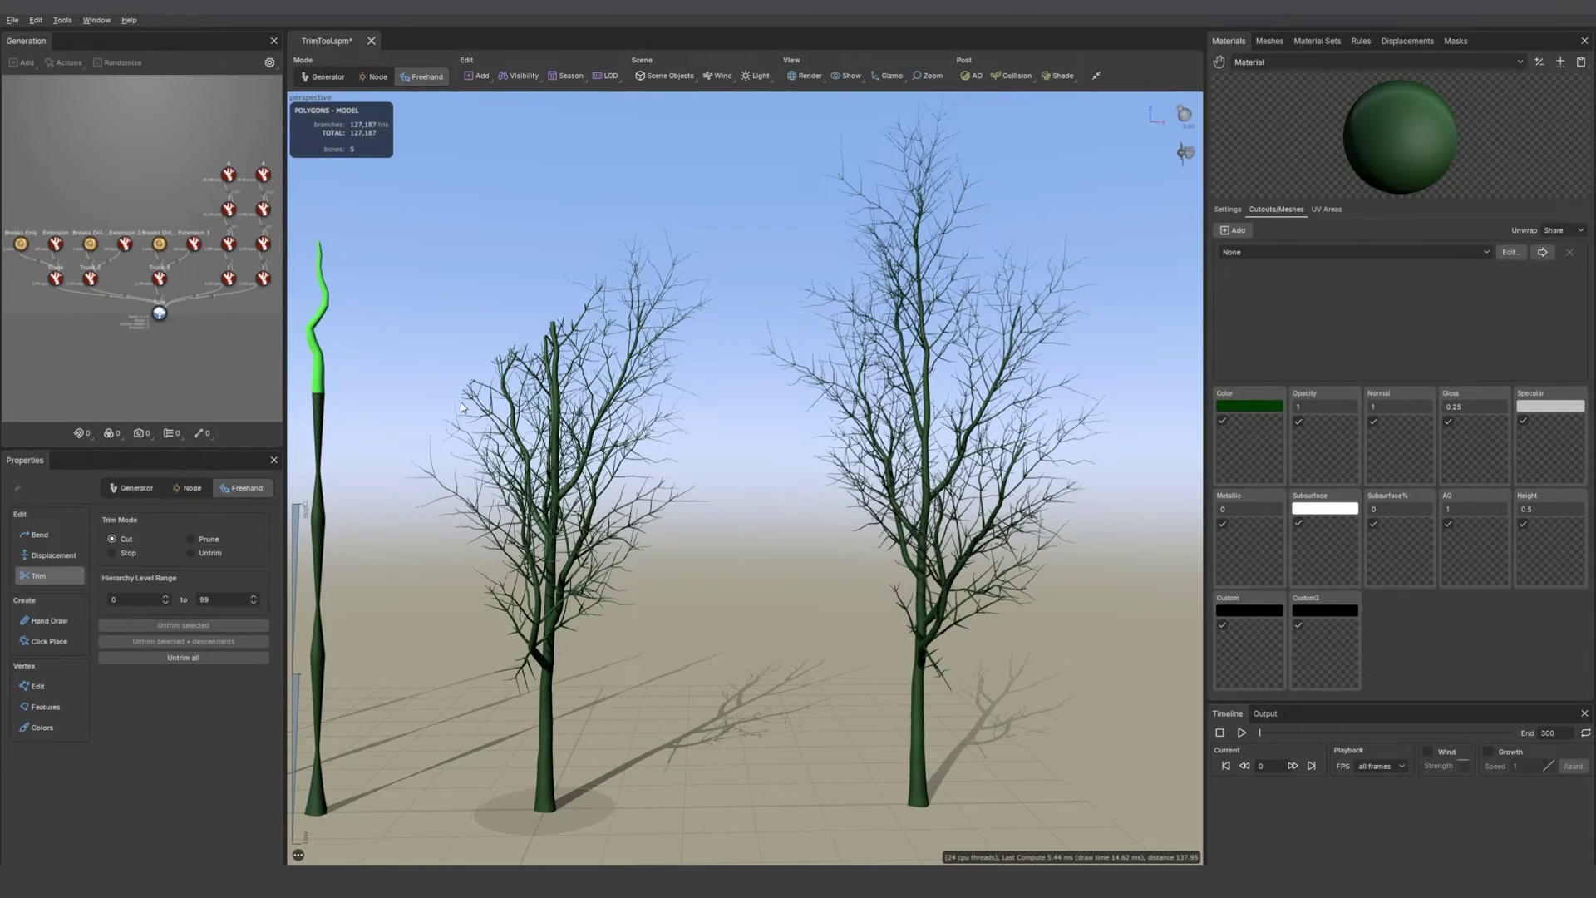
Set the Hierarchy Level Range minimum to 3 and trim level-3 twigs from the left tree's upper right
{"action": "scroll", "coordinate": [230, 317], "scroll_direction": "up", "scroll_amount": 2}
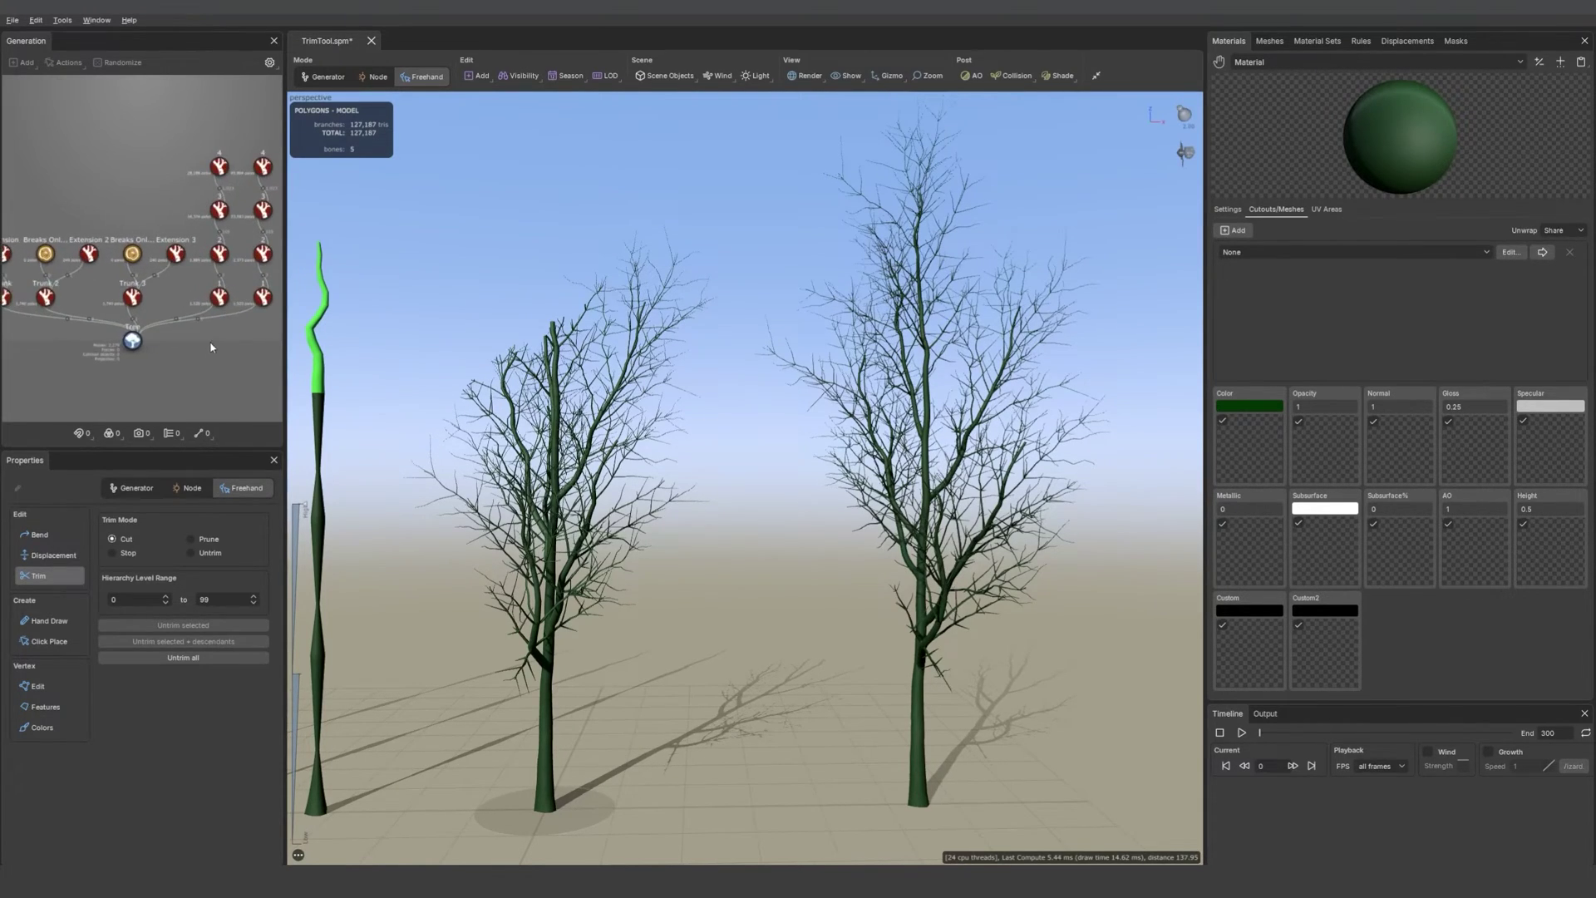
{"action": "middle_click_drag", "start_coordinate": [224, 279], "coordinate": [139, 314]}
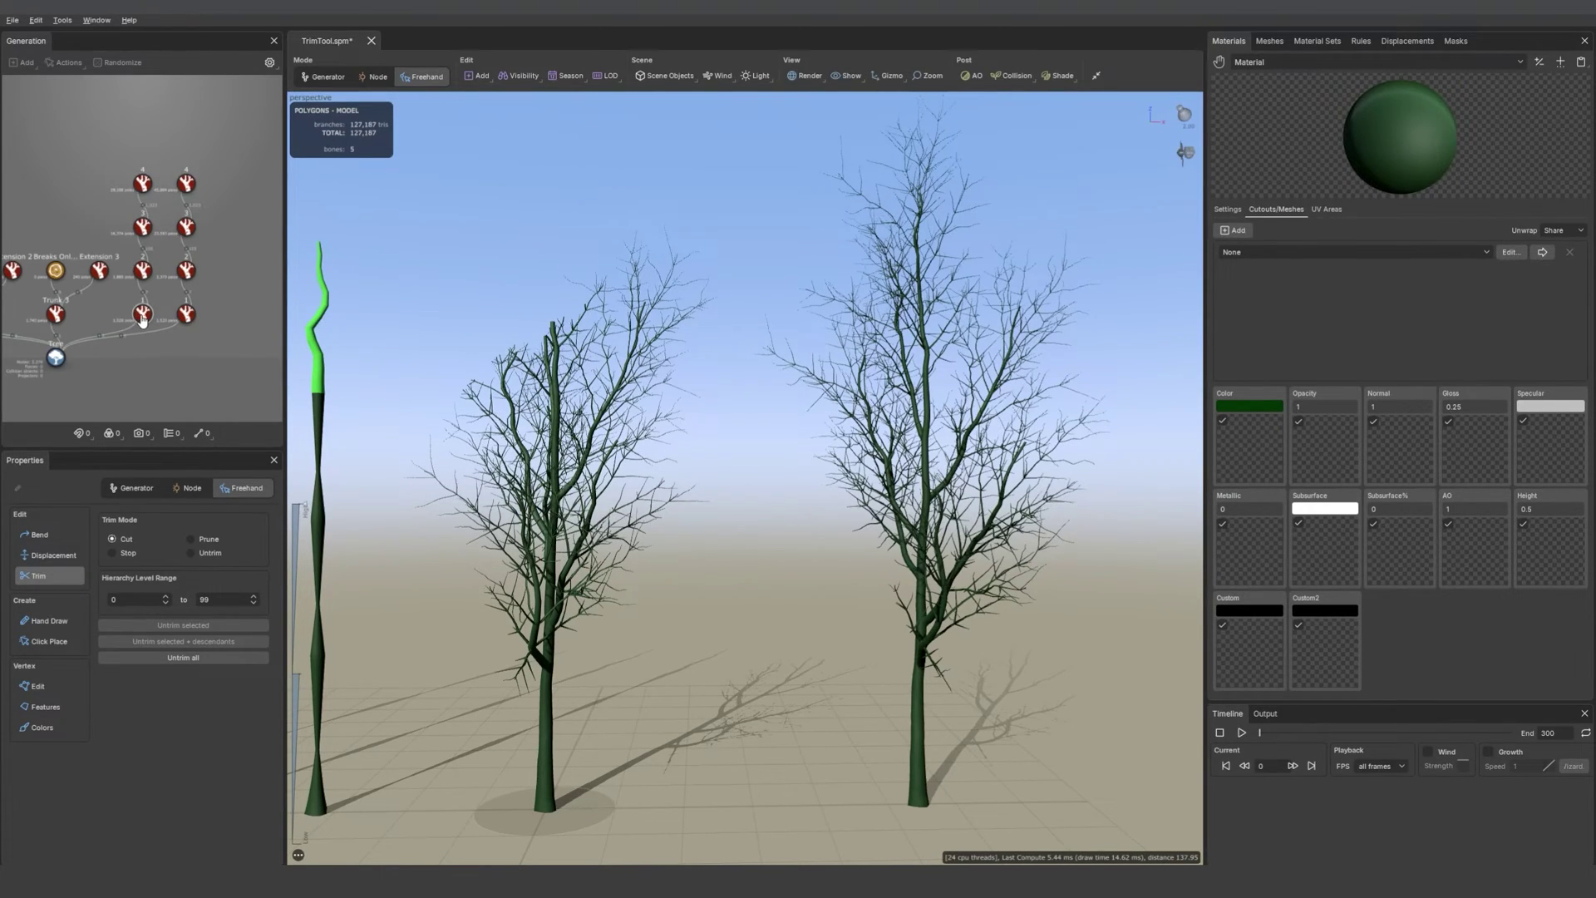
{"action": "left_click", "coordinate": [111, 599]}
{"action": "type", "text": "3"}
{"action": "key", "text": "Return"}
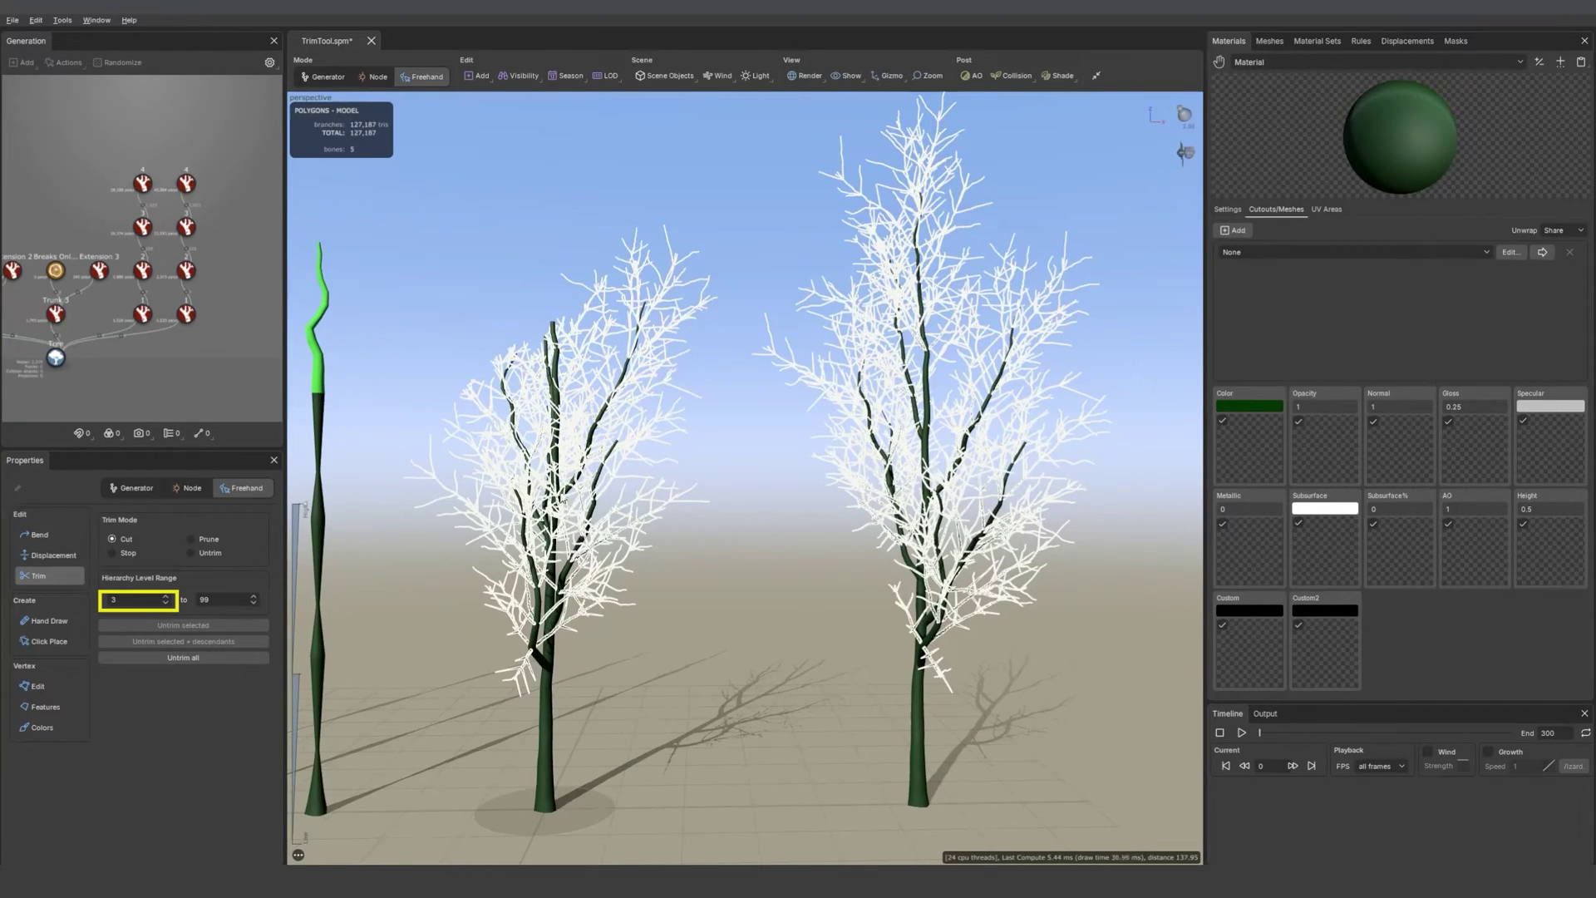
{"action": "left_click_drag", "start_coordinate": [546, 268], "coordinate": [678, 424]}
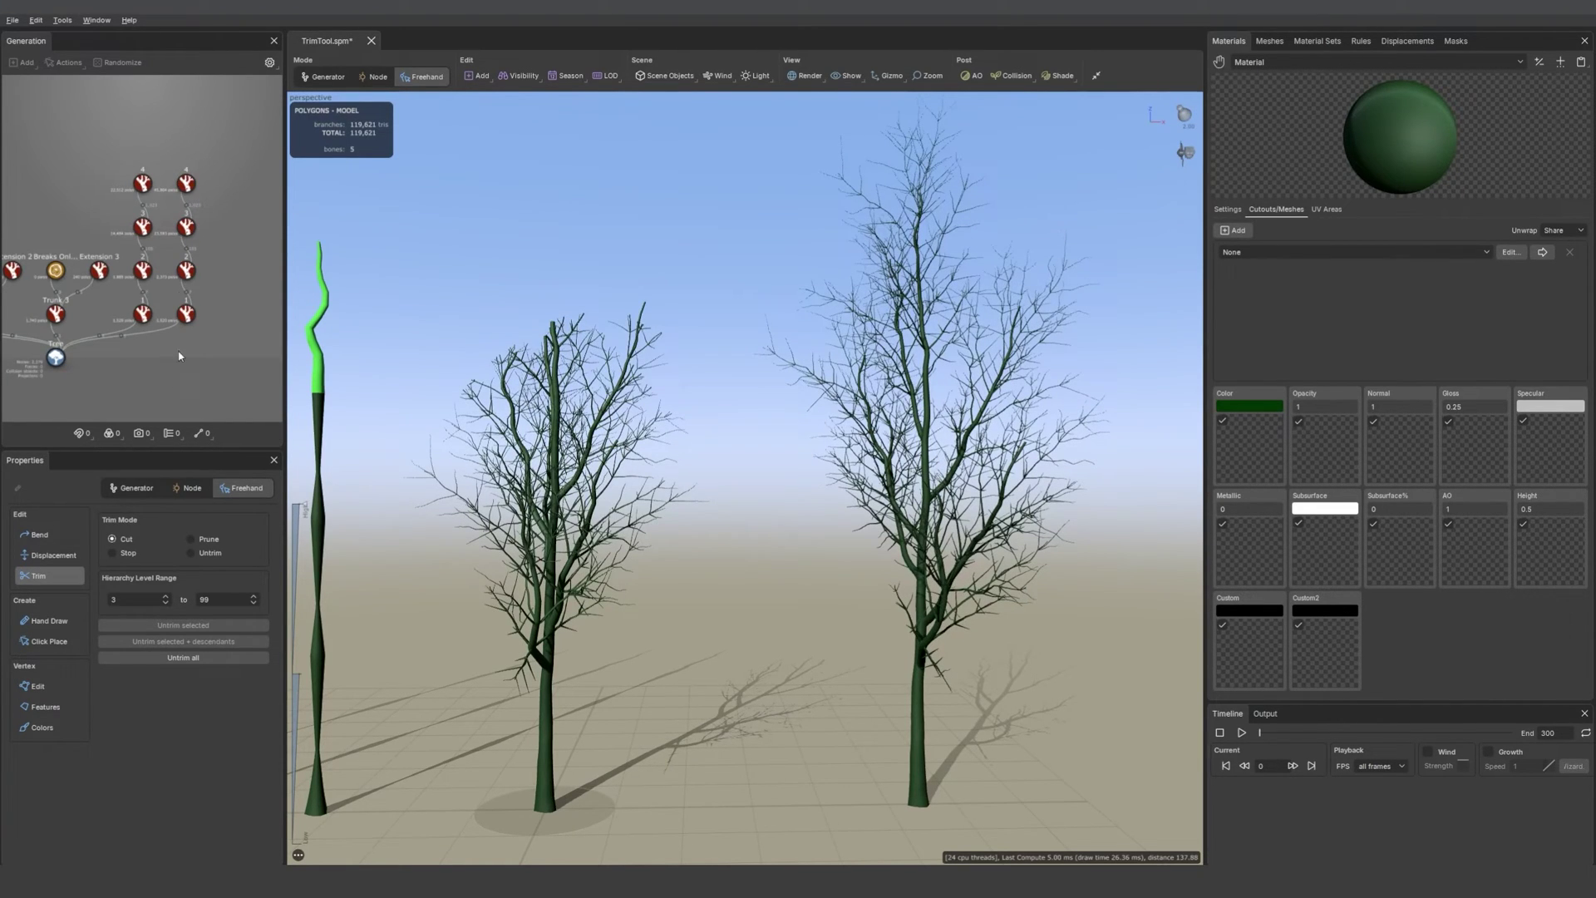
Change the Hierarchy Level Range minimum to 2 and start editing its maximum
{"action": "double_click", "coordinate": [125, 601]}
{"action": "type", "text": "2"}
{"action": "left_click", "coordinate": [215, 599]}
Set the range maximum to 3, trim the right tree's level 2–3 branches and top, and select the left trunk
{"action": "type", "text": "3"}
{"action": "key", "text": "Return"}
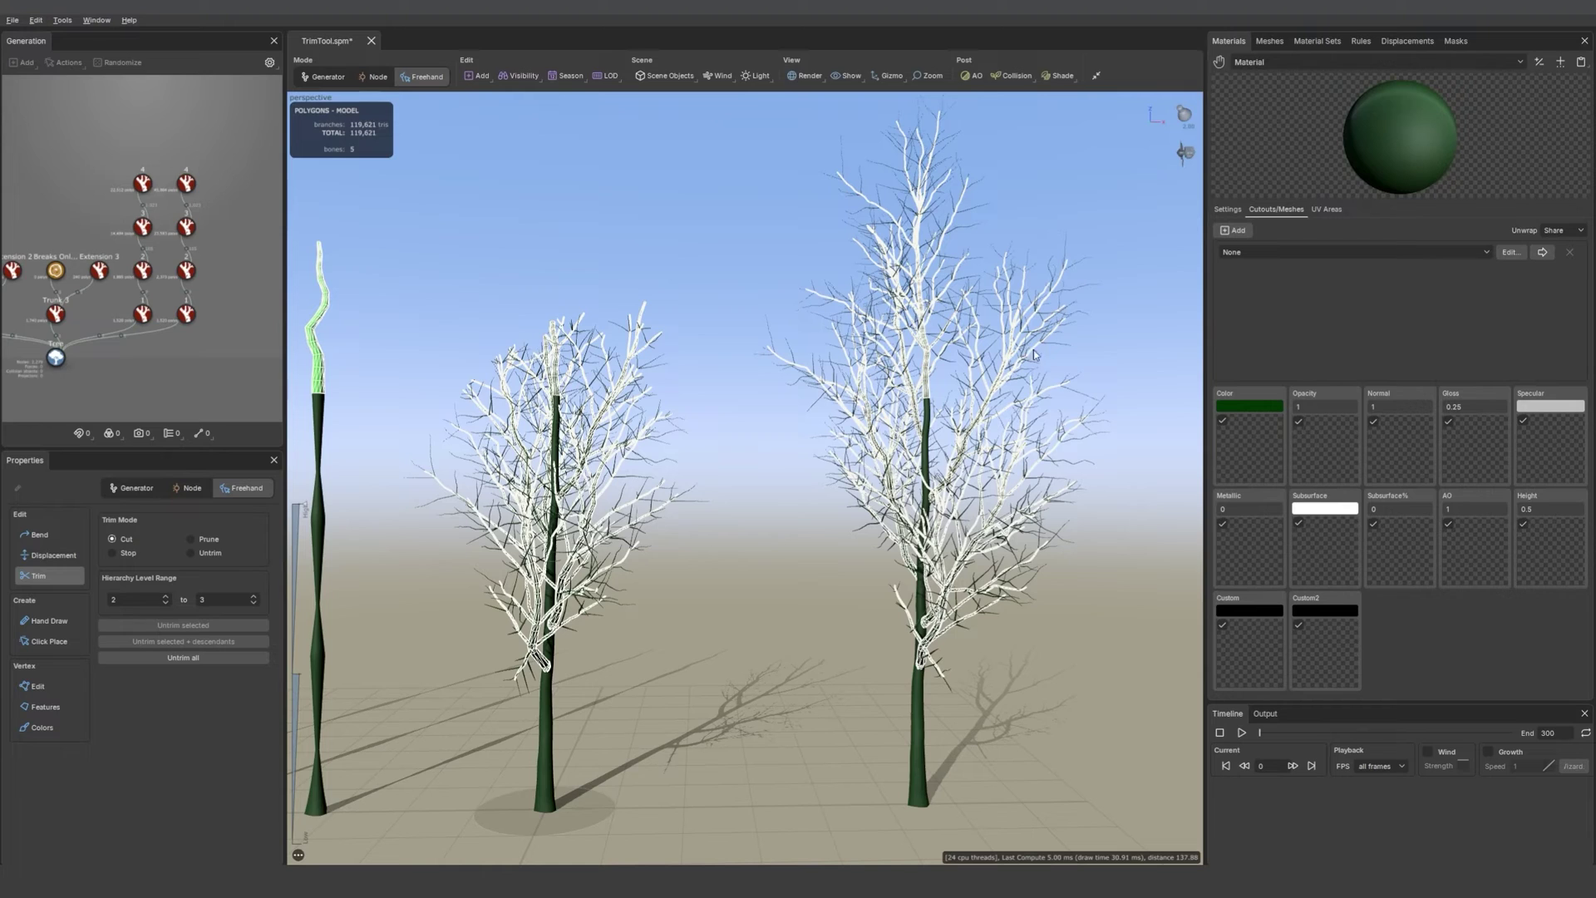
{"action": "left_click_drag", "start_coordinate": [1056, 411], "coordinate": [1031, 379]}
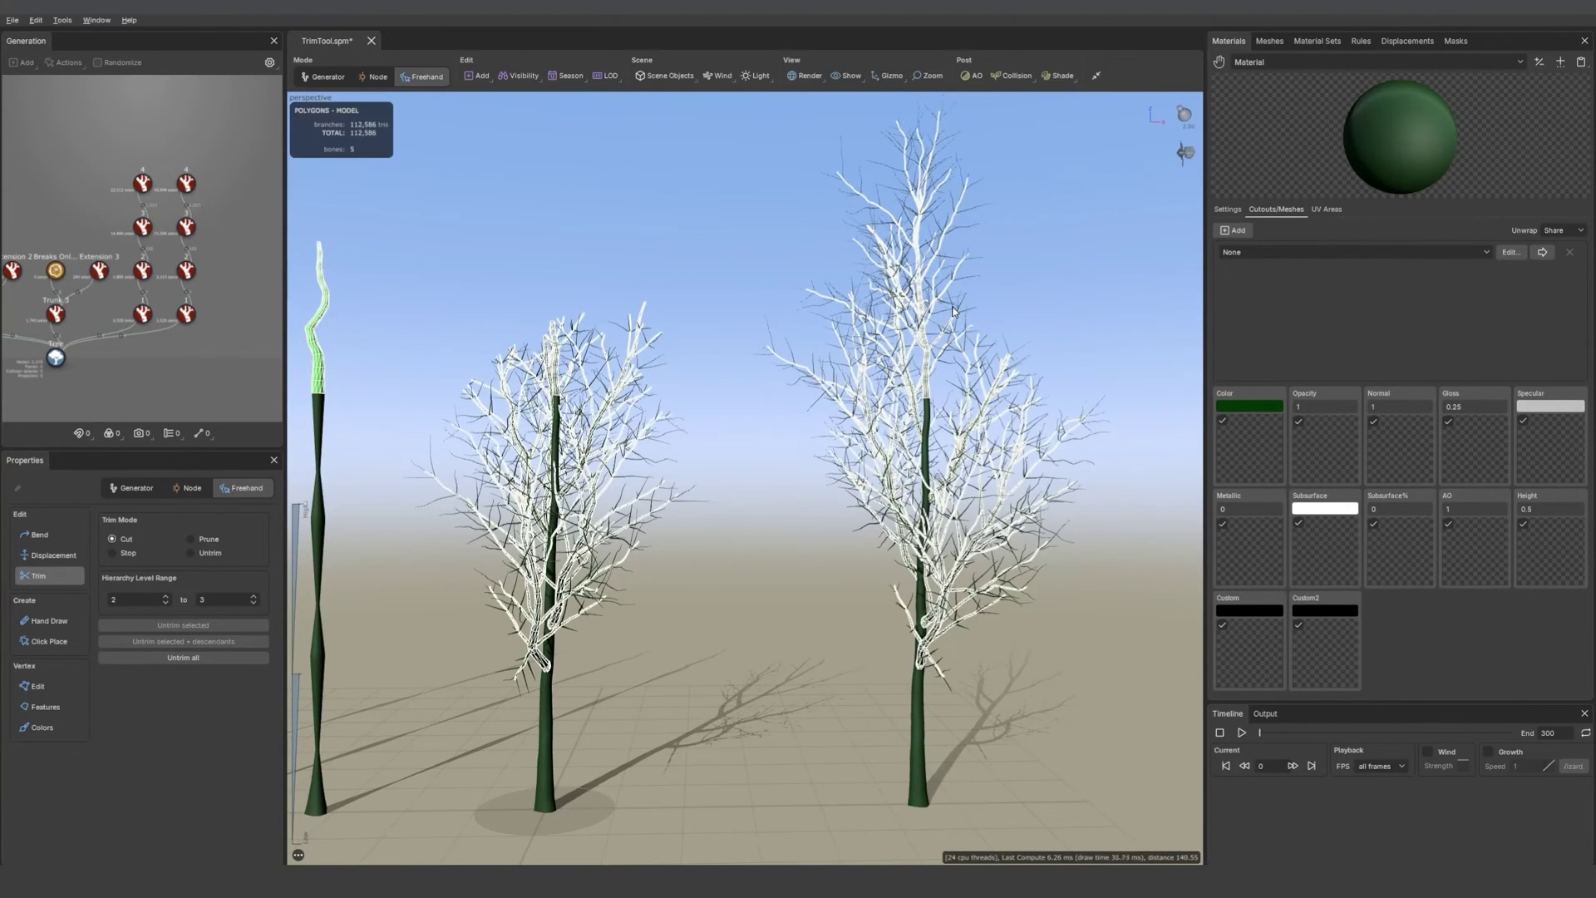
{"action": "mouse_move", "coordinate": [995, 257]}
{"action": "left_mouse_down"}
{"action": "mouse_move", "coordinate": [847, 261]}
{"action": "mouse_move", "coordinate": [864, 322]}
{"action": "left_mouse_up"}
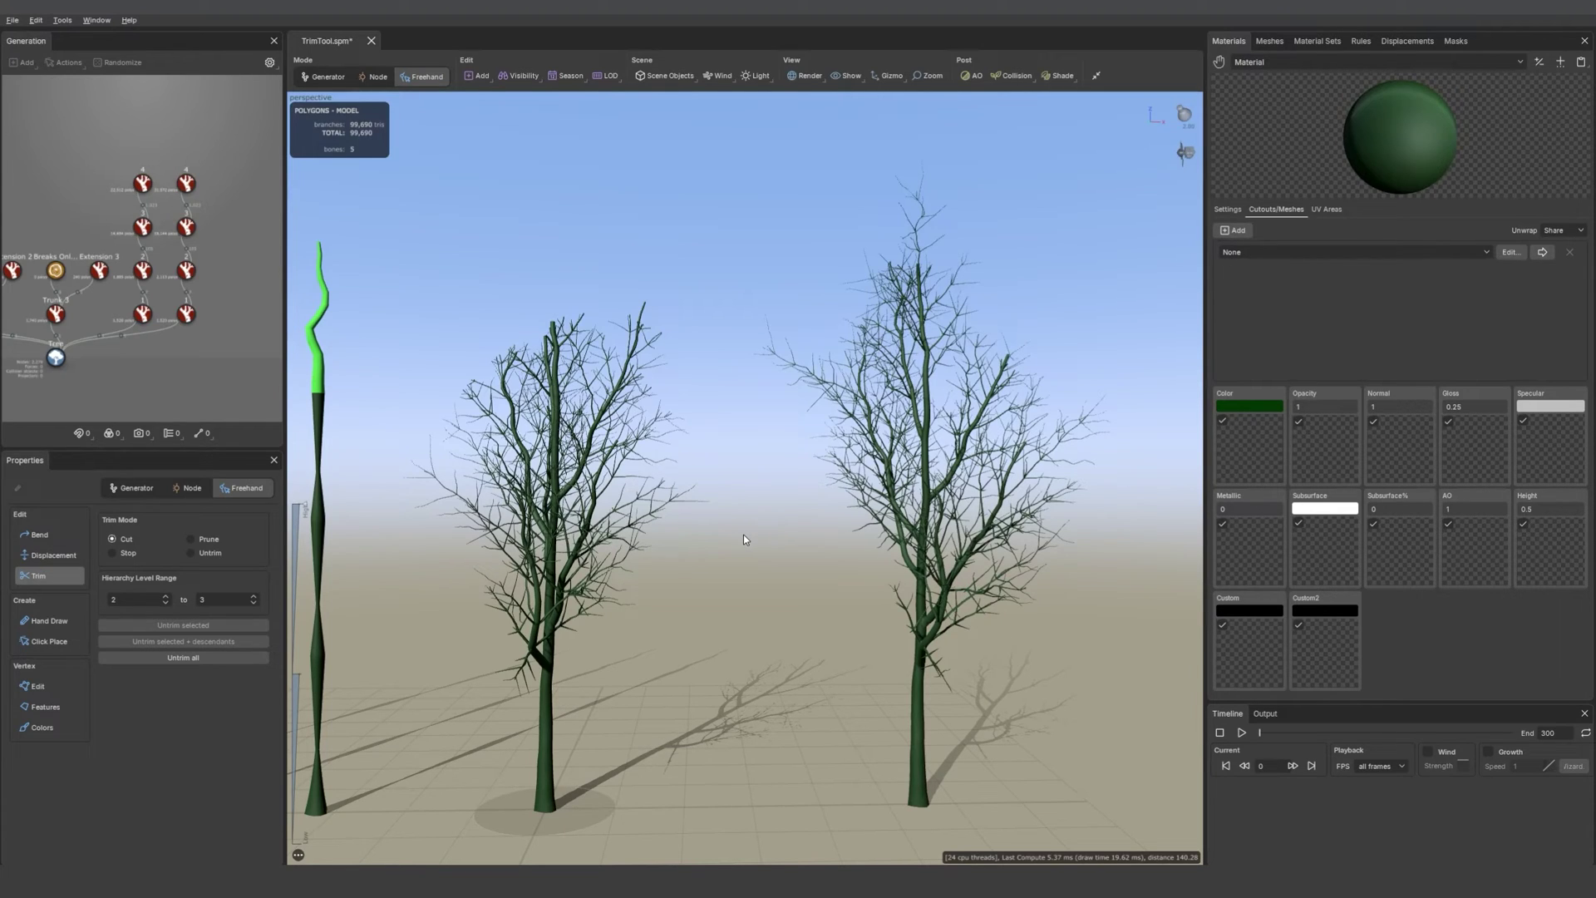
{"action": "left_click", "coordinate": [551, 658]}
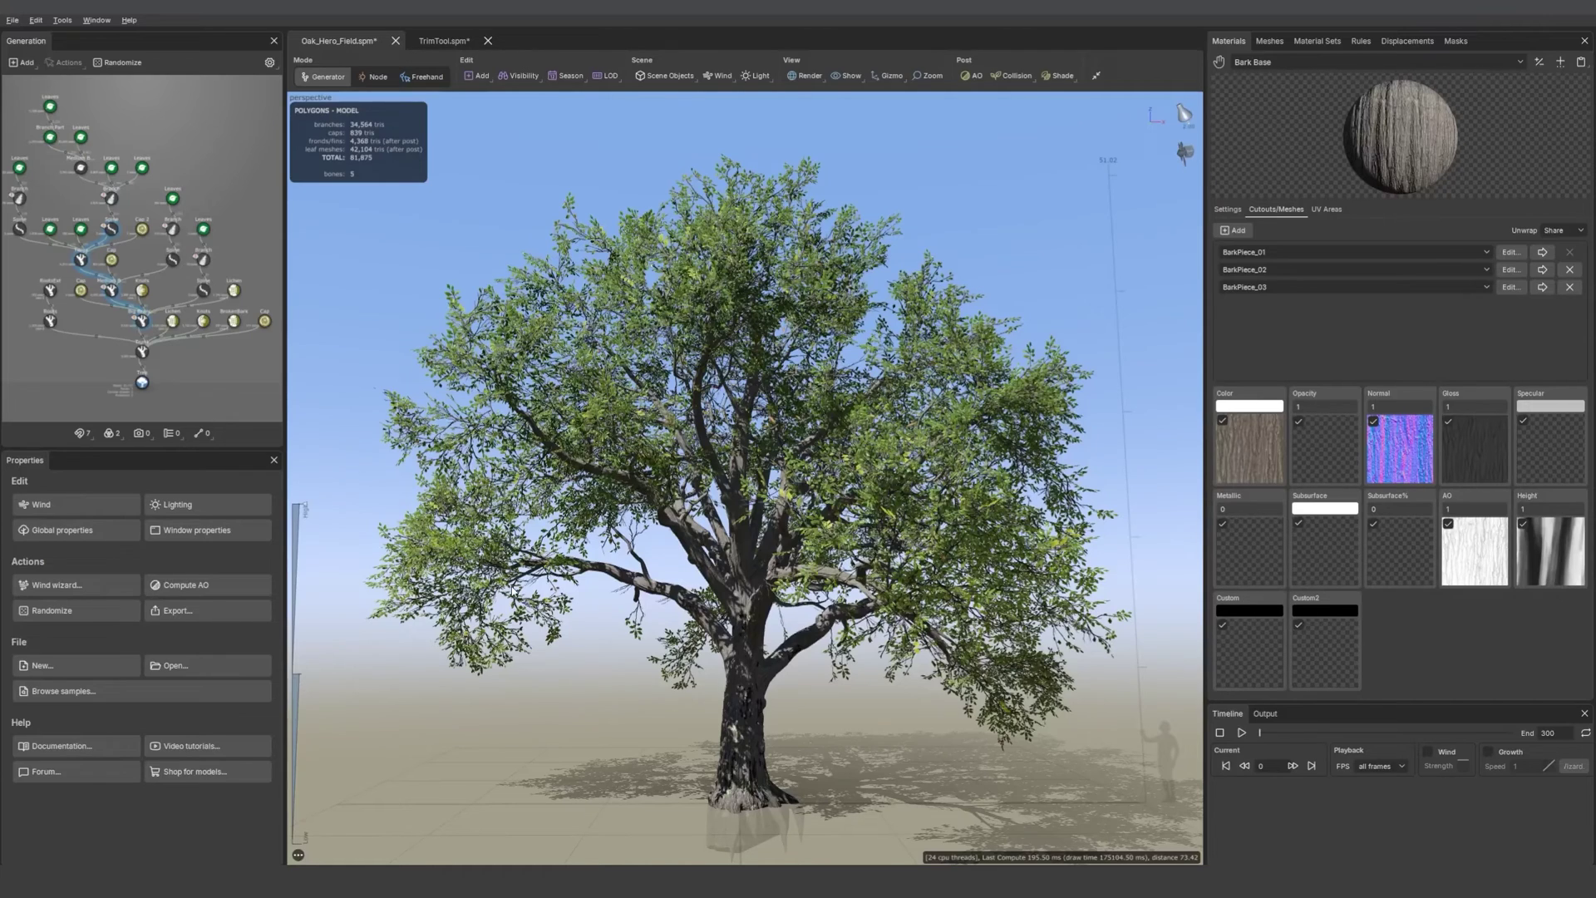
Enable Freehand trimming on Big Branches in Cut mode, limited to hierarchy levels 2 and up
{"action": "left_click", "coordinate": [422, 77]}
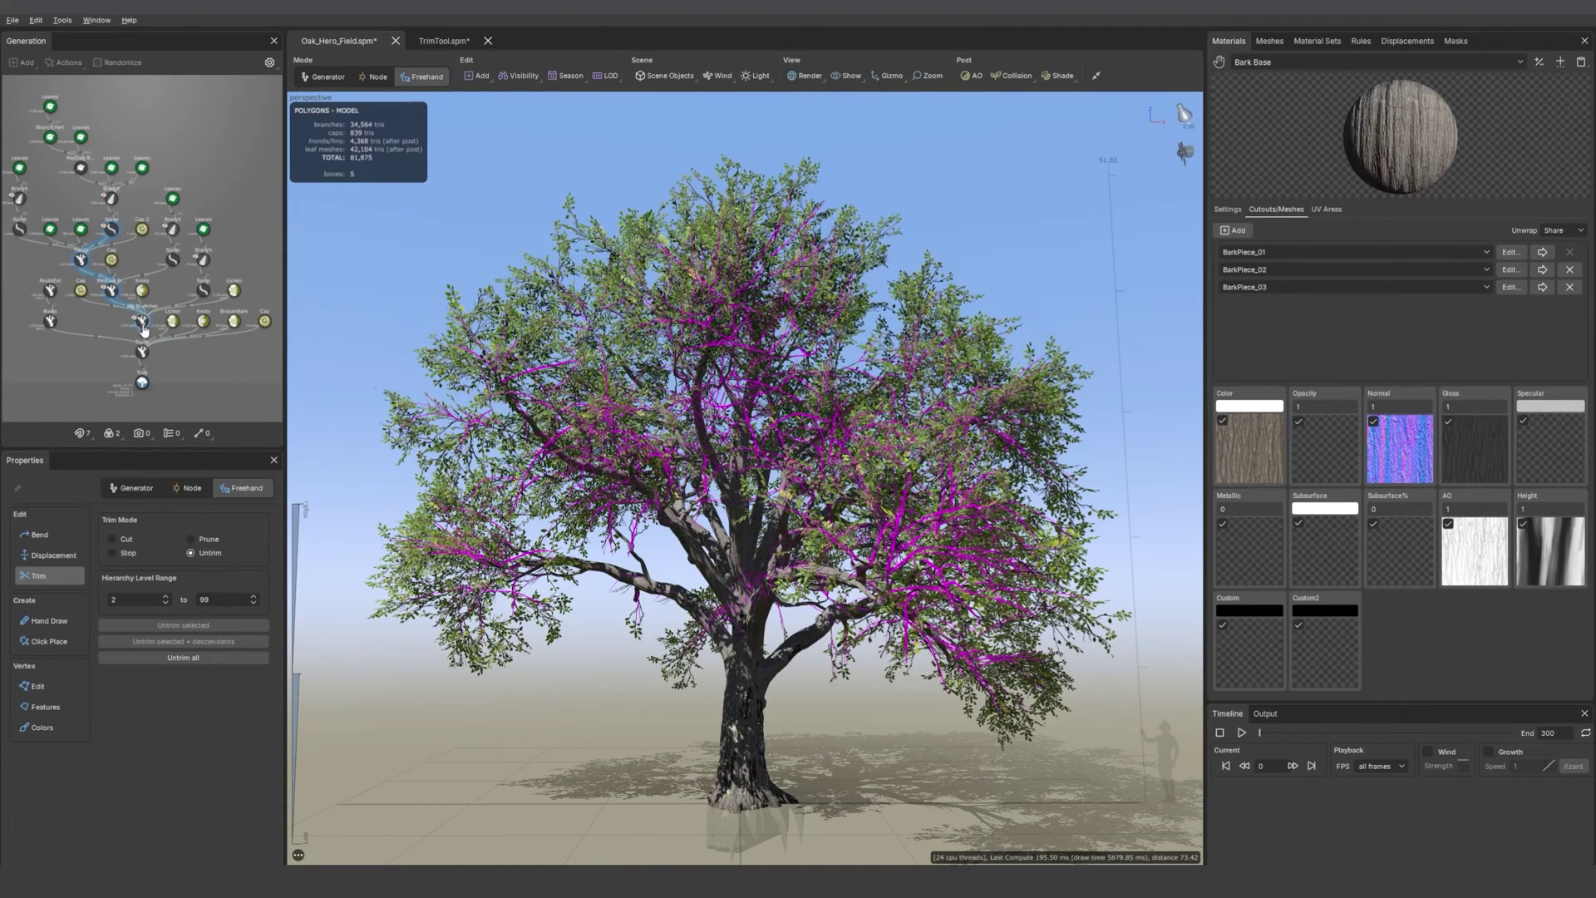
{"action": "left_click", "coordinate": [143, 328]}
{"action": "double_click", "coordinate": [112, 599]}
{"action": "type", "text": "2"}
{"action": "left_click", "coordinate": [114, 538]}
Cut off the oak's lower left limb, a left-edge branch, and a line of outer canopy branches
{"action": "left_click_drag", "start_coordinate": [652, 556], "coordinate": [604, 600]}
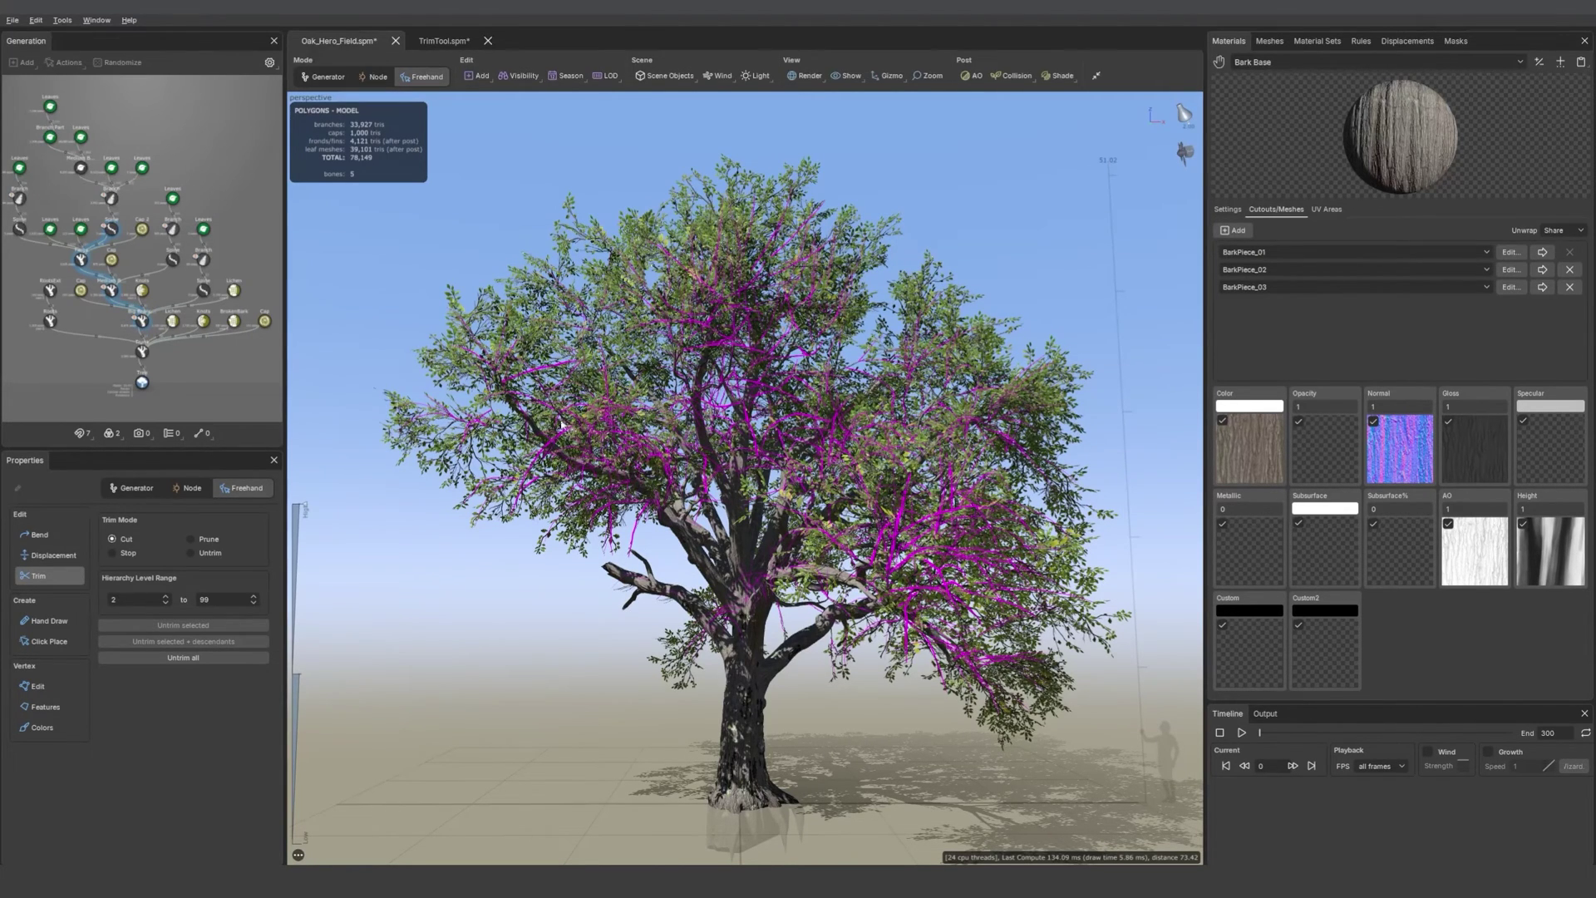
{"action": "left_click", "coordinate": [514, 438]}
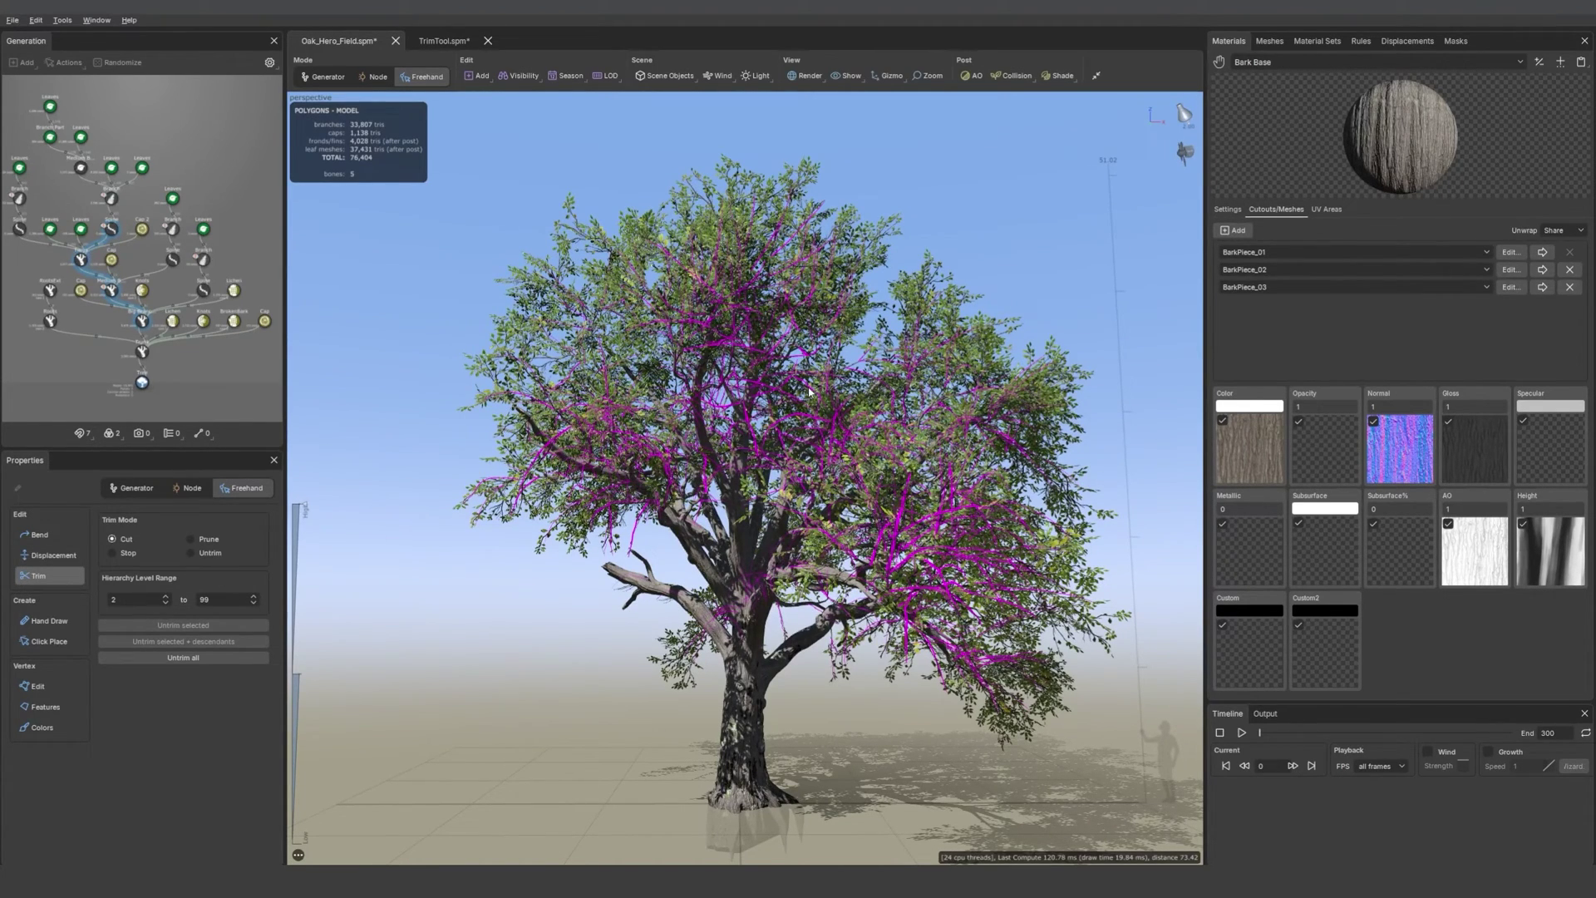
{"action": "mouse_move", "coordinate": [788, 218]}
{"action": "left_mouse_down"}
{"action": "mouse_move", "coordinate": [790, 333]}
{"action": "mouse_move", "coordinate": [841, 415]}
{"action": "mouse_move", "coordinate": [965, 386]}
{"action": "mouse_move", "coordinate": [1029, 308]}
{"action": "left_mouse_up"}
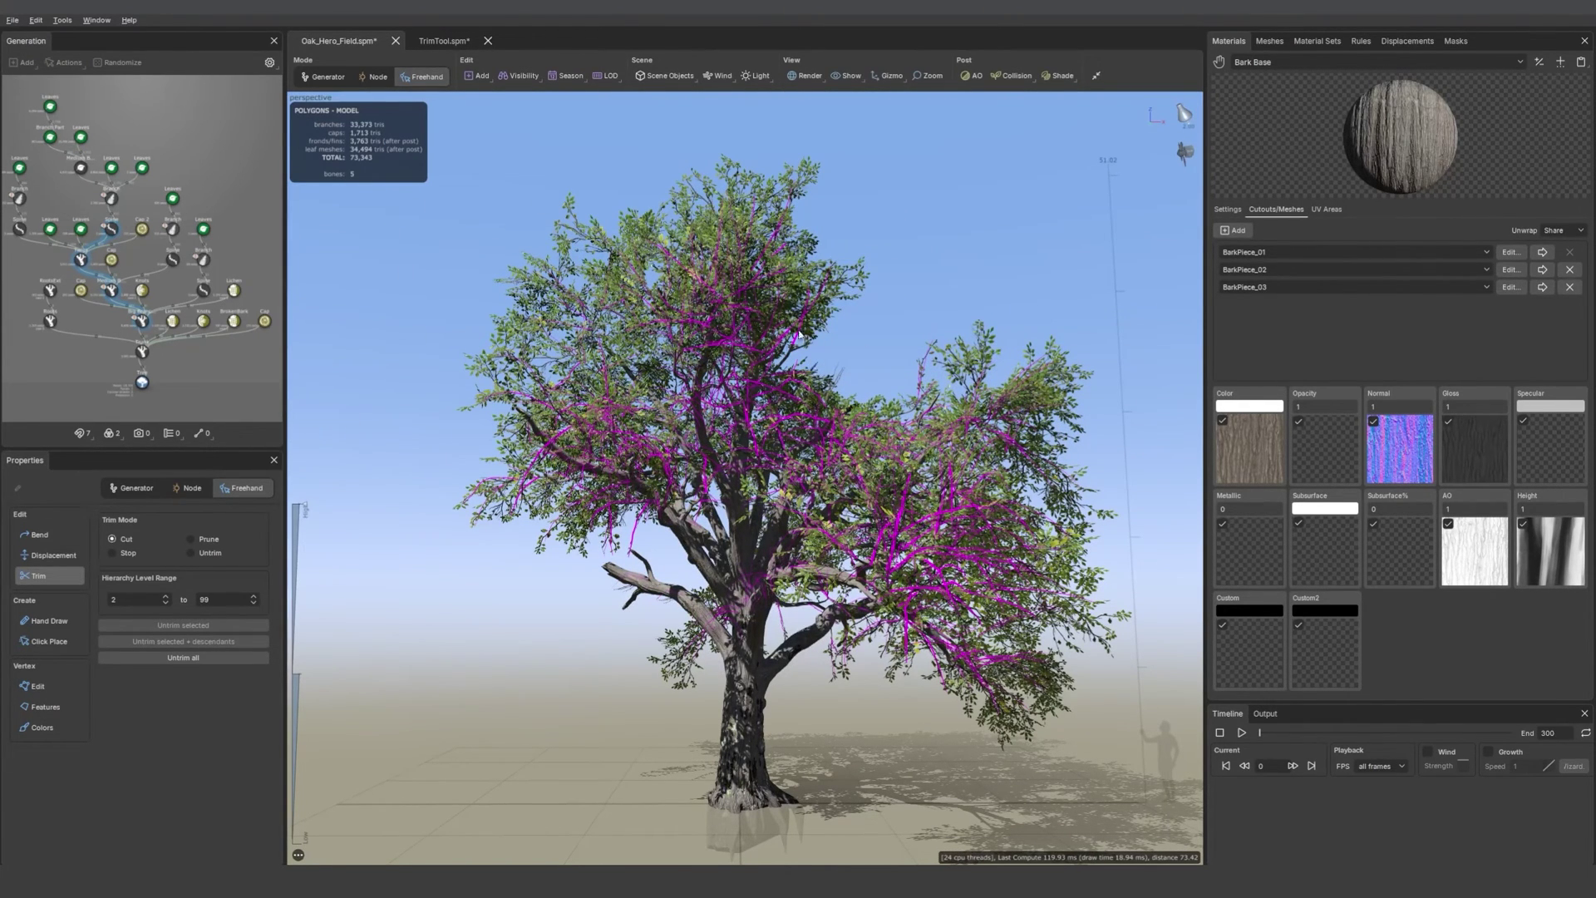
Stop-trim branches across the oak's canopy with two strokes
{"action": "left_click", "coordinate": [130, 556]}
{"action": "left_click_drag", "start_coordinate": [873, 317], "coordinate": [637, 290]}
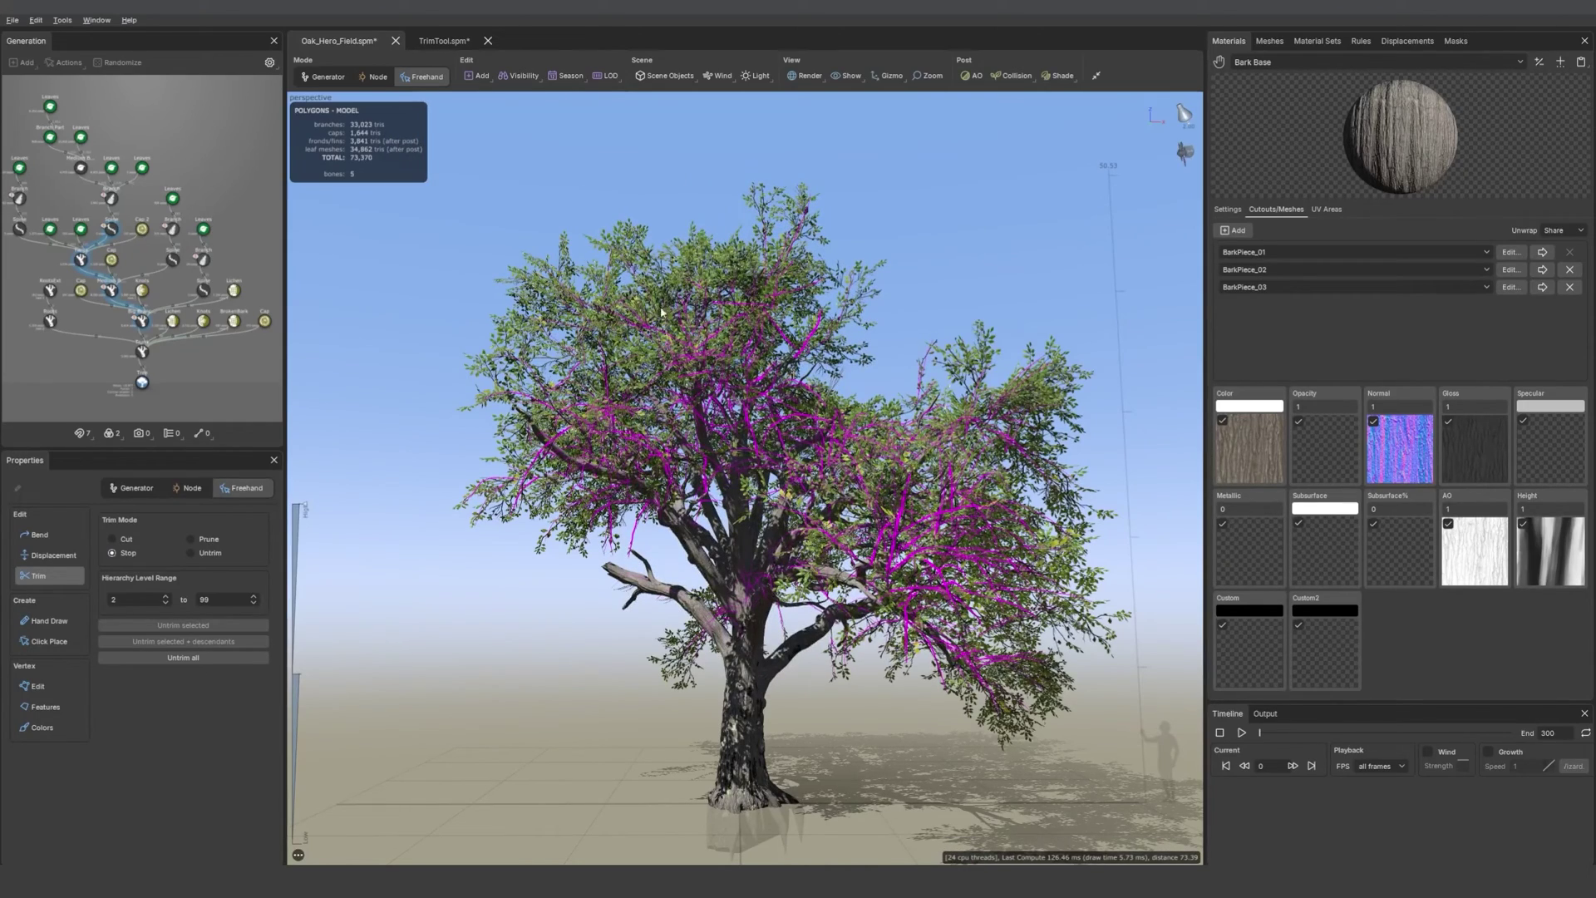
{"action": "mouse_move", "coordinate": [650, 361]}
{"action": "left_mouse_down"}
{"action": "mouse_move", "coordinate": [562, 417]}
{"action": "mouse_move", "coordinate": [449, 316]}
{"action": "left_mouse_up"}
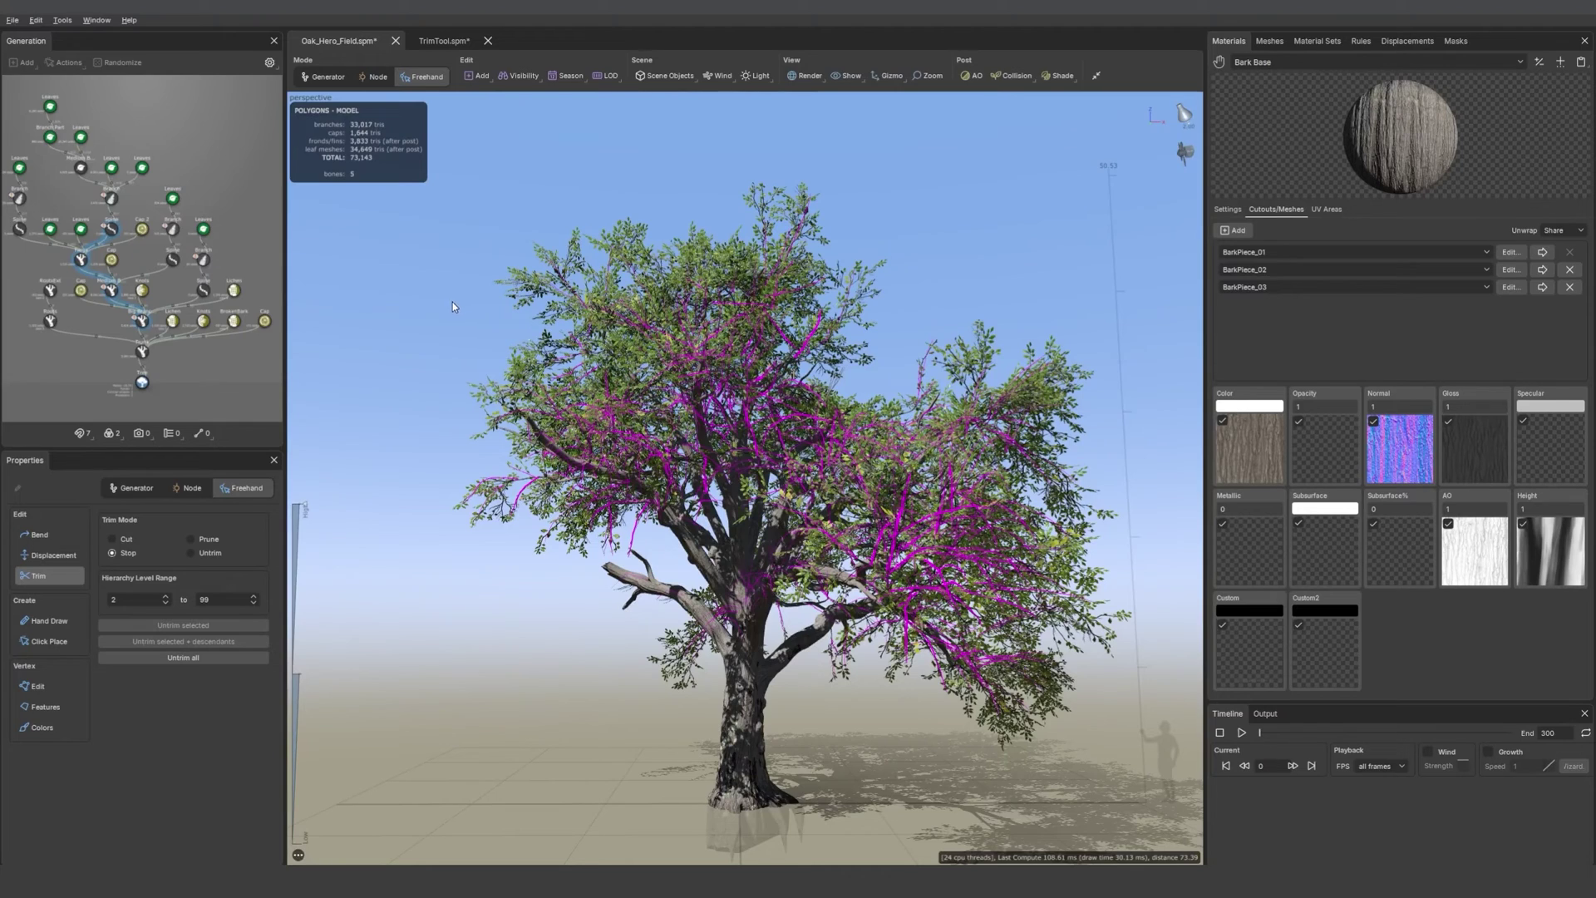
Prune several branches from the oak's canopy
{"action": "left_click", "coordinate": [207, 543]}
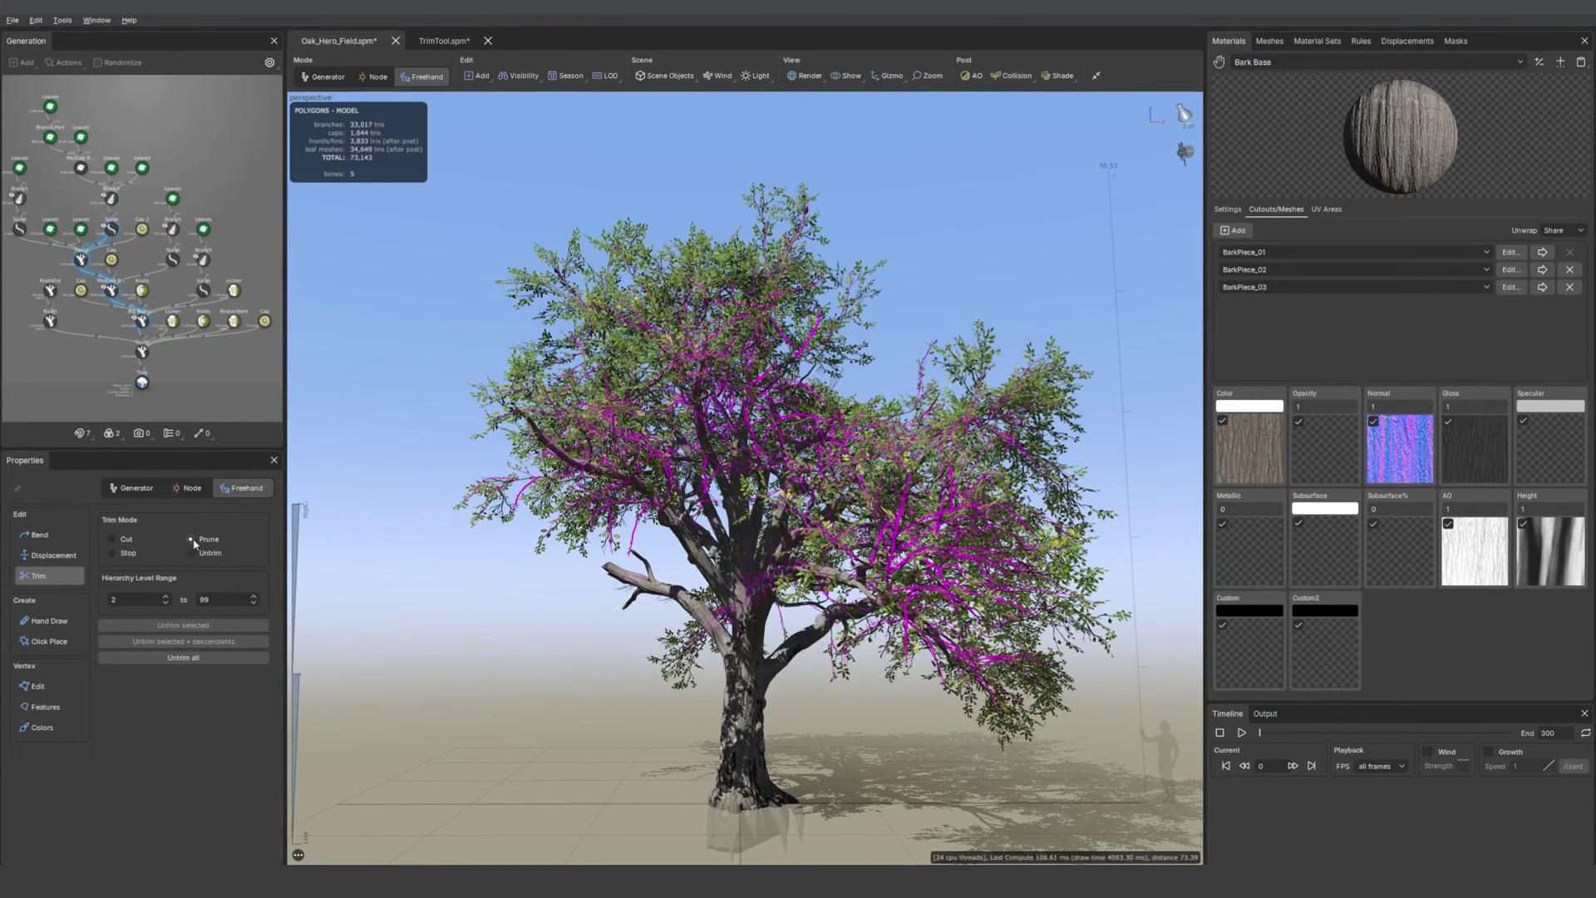
{"action": "left_click", "coordinate": [713, 524]}
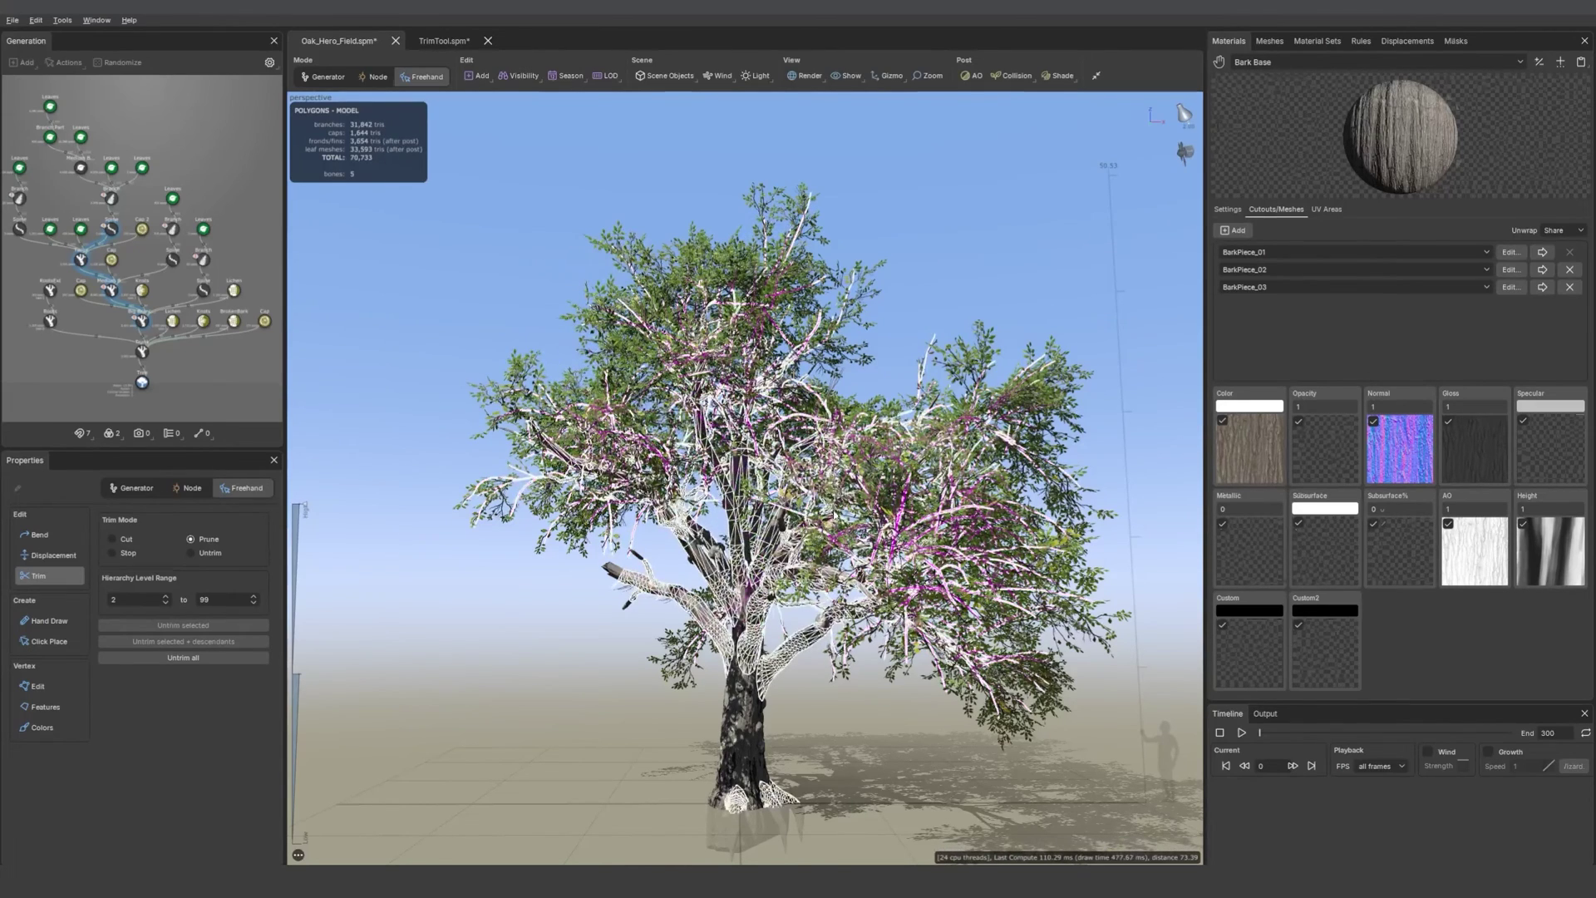
{"action": "left_click", "coordinate": [844, 523]}
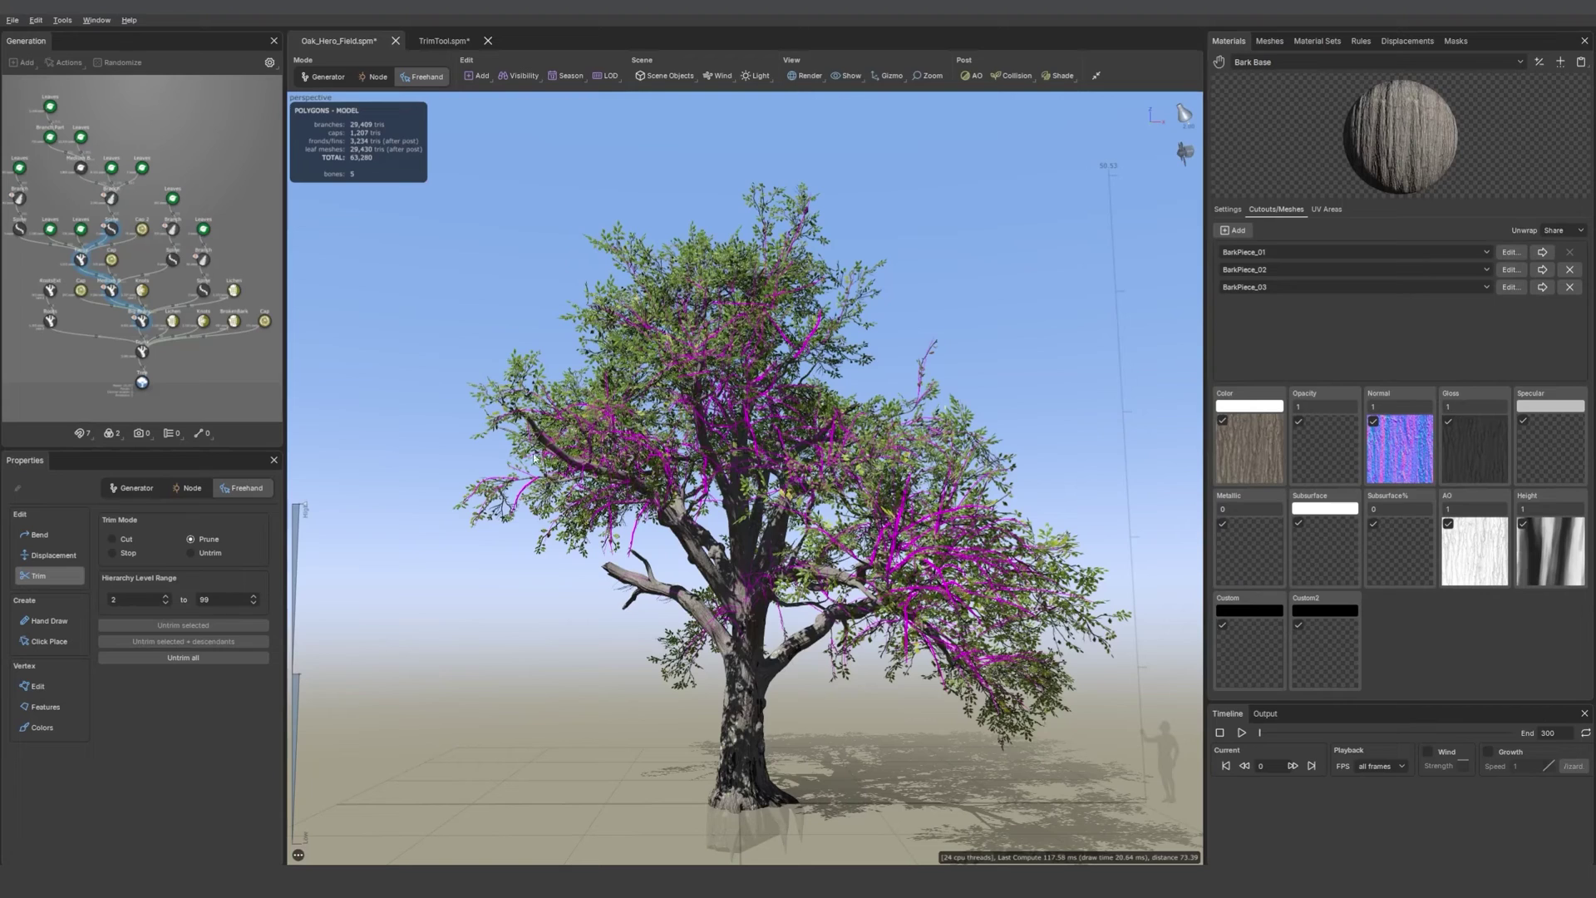
{"action": "left_click", "coordinate": [529, 478]}
Untrim the lower-left branch, then untrim all branches and return to Generator mode
{"action": "left_click", "coordinate": [192, 554]}
{"action": "left_click", "coordinate": [615, 603]}
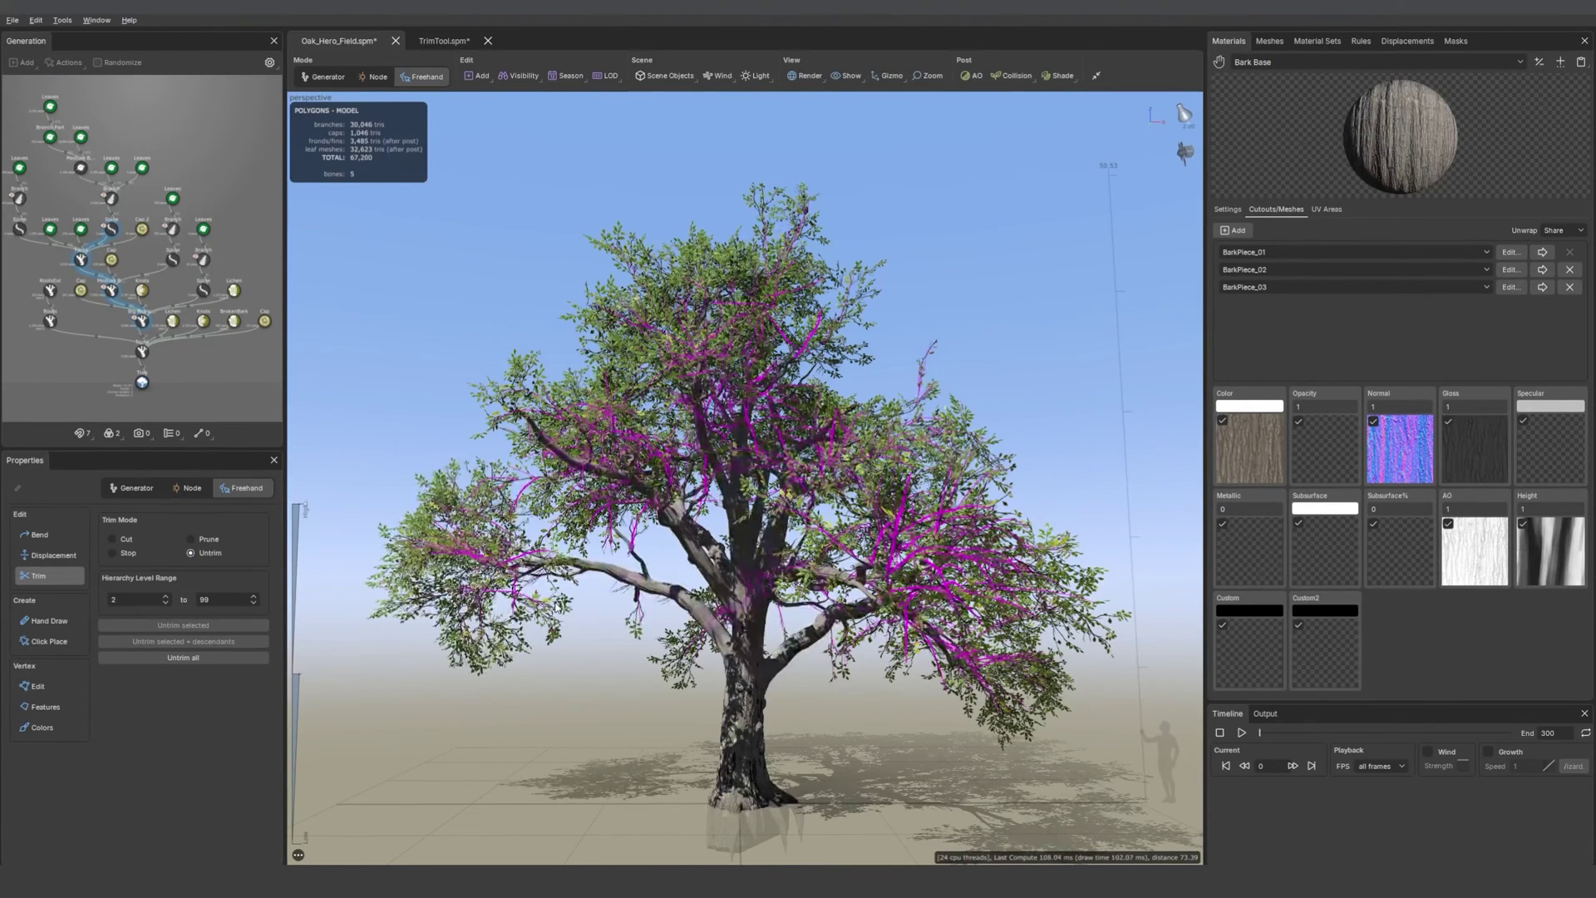
{"action": "left_click", "coordinate": [207, 659]}
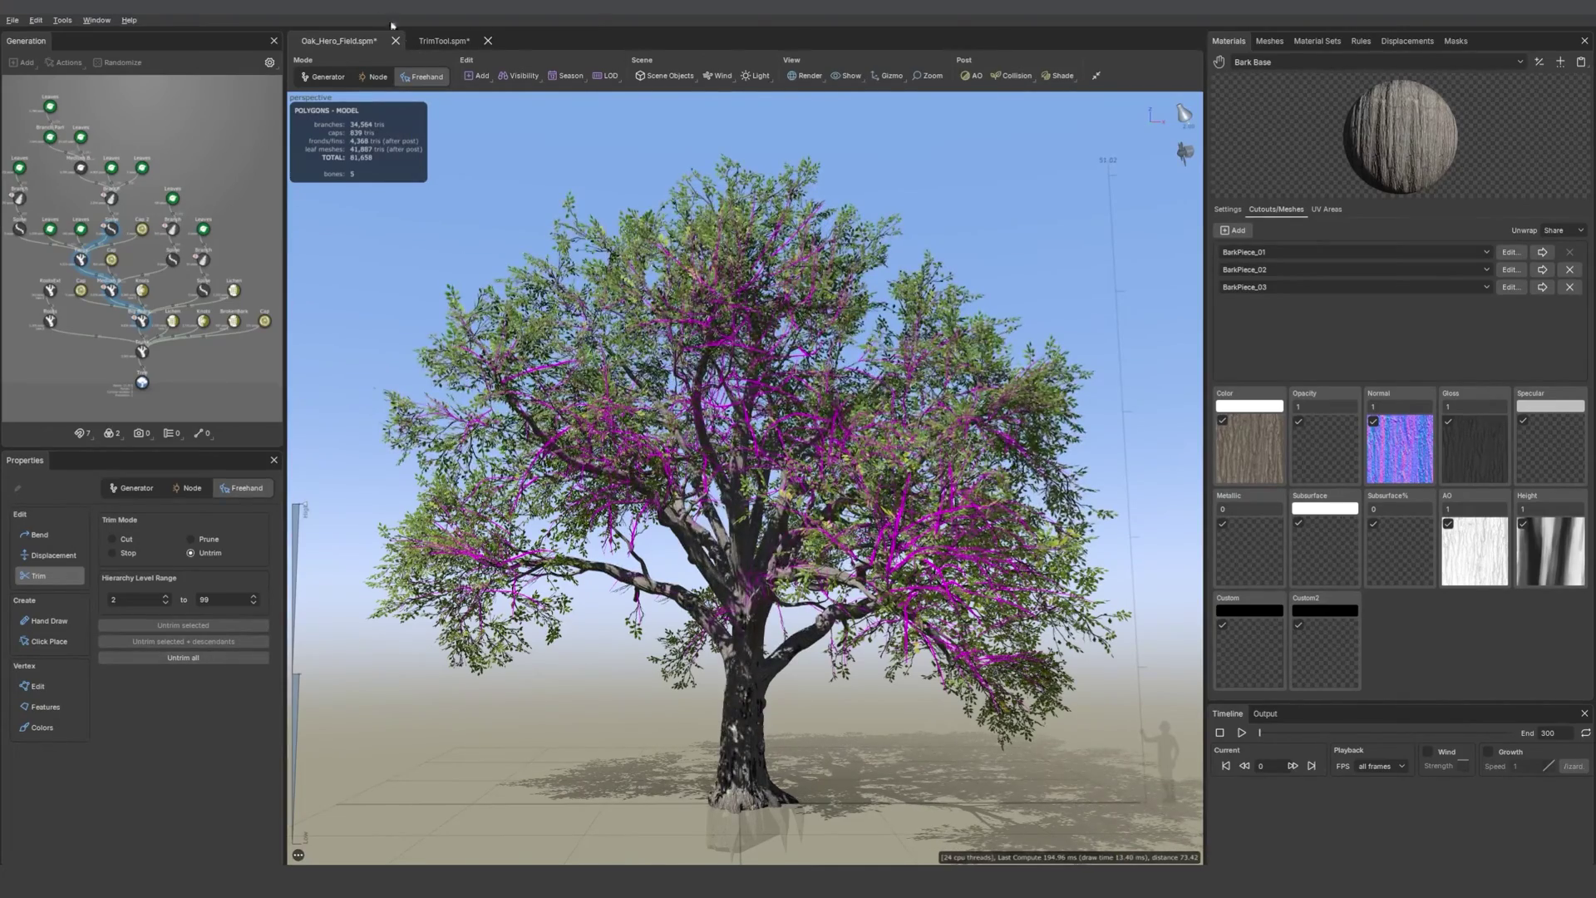
{"action": "left_click", "coordinate": [333, 77]}
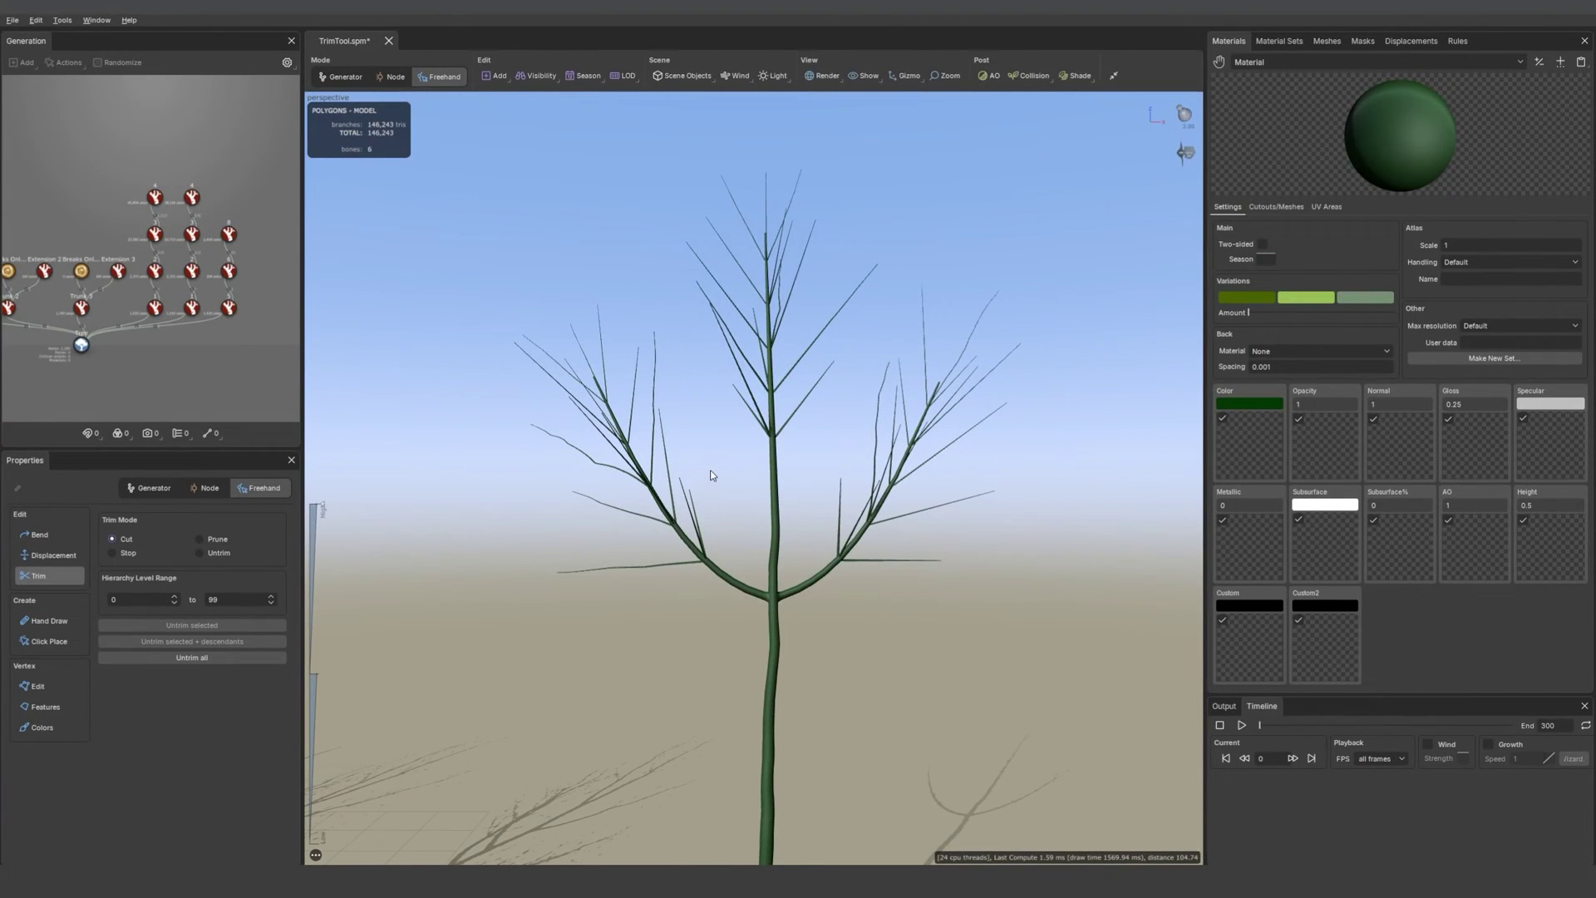
Trim the test tree: cut the left branch tip, stop the right branch, prune the upper trunk
{"action": "left_click_drag", "start_coordinate": [707, 458], "coordinate": [639, 559]}
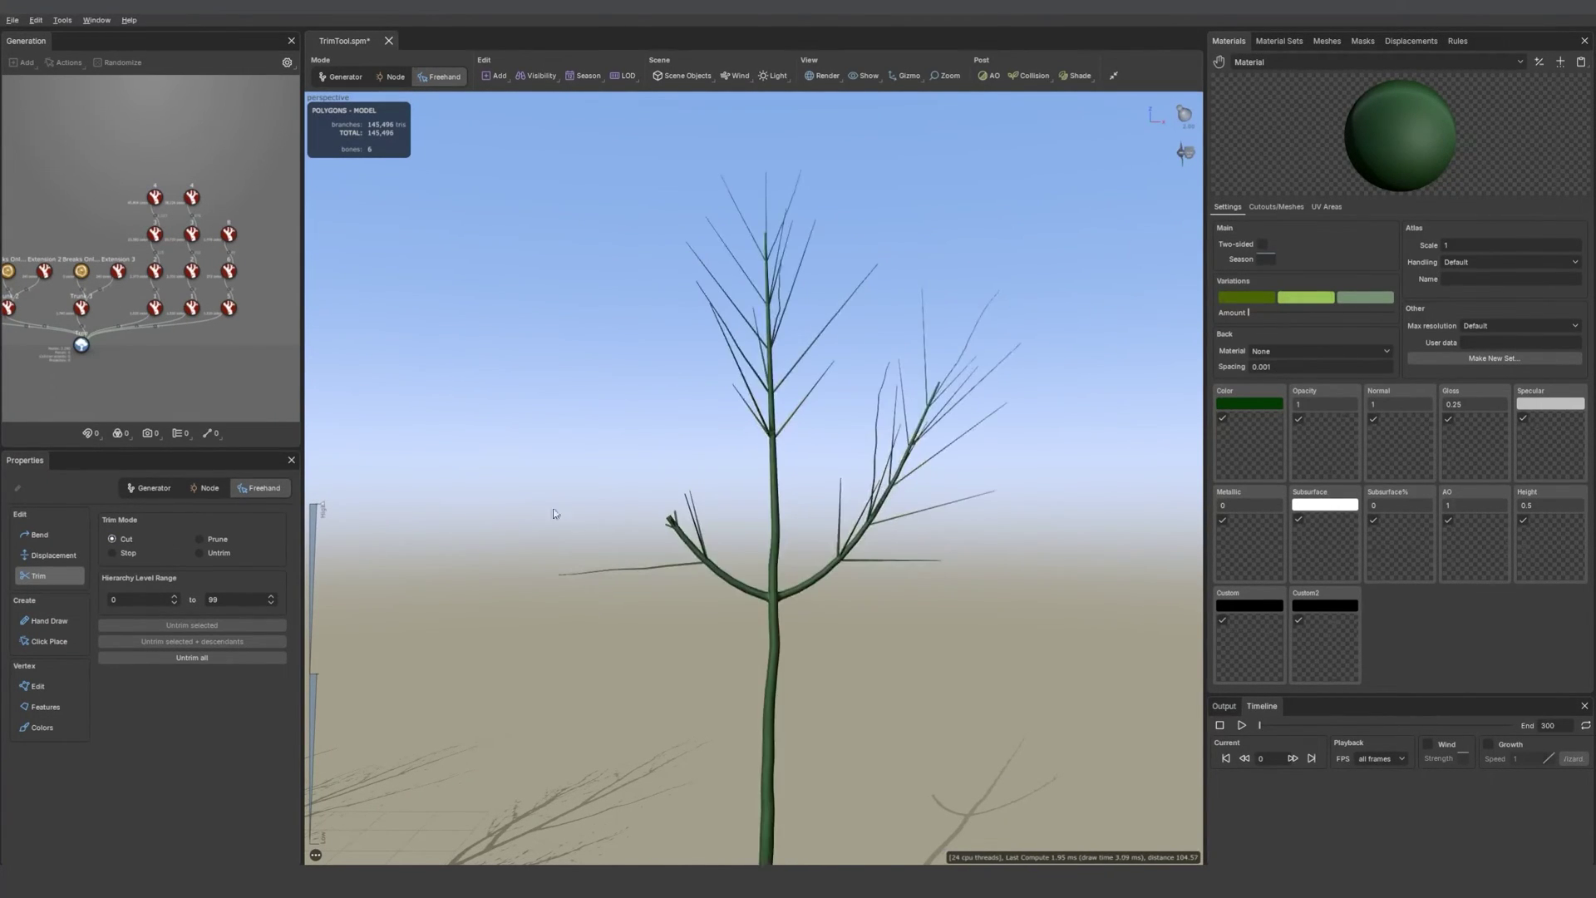
{"action": "left_click", "coordinate": [114, 553]}
{"action": "left_click_drag", "start_coordinate": [852, 458], "coordinate": [935, 528]}
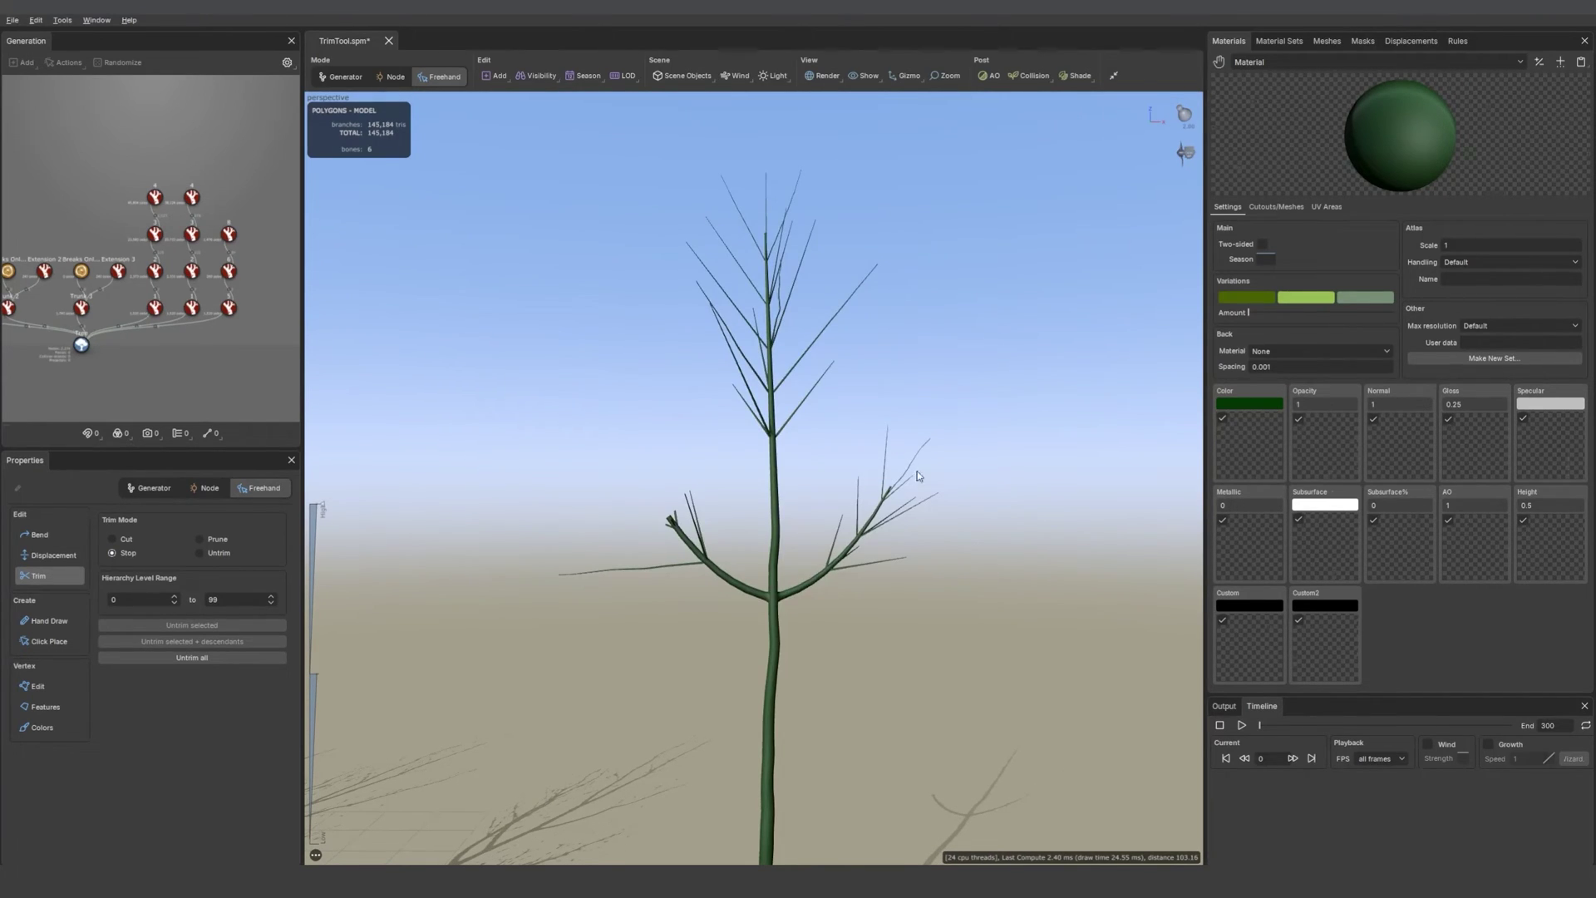
{"action": "left_click", "coordinate": [218, 540]}
{"action": "left_click_drag", "start_coordinate": [697, 310], "coordinate": [666, 317]}
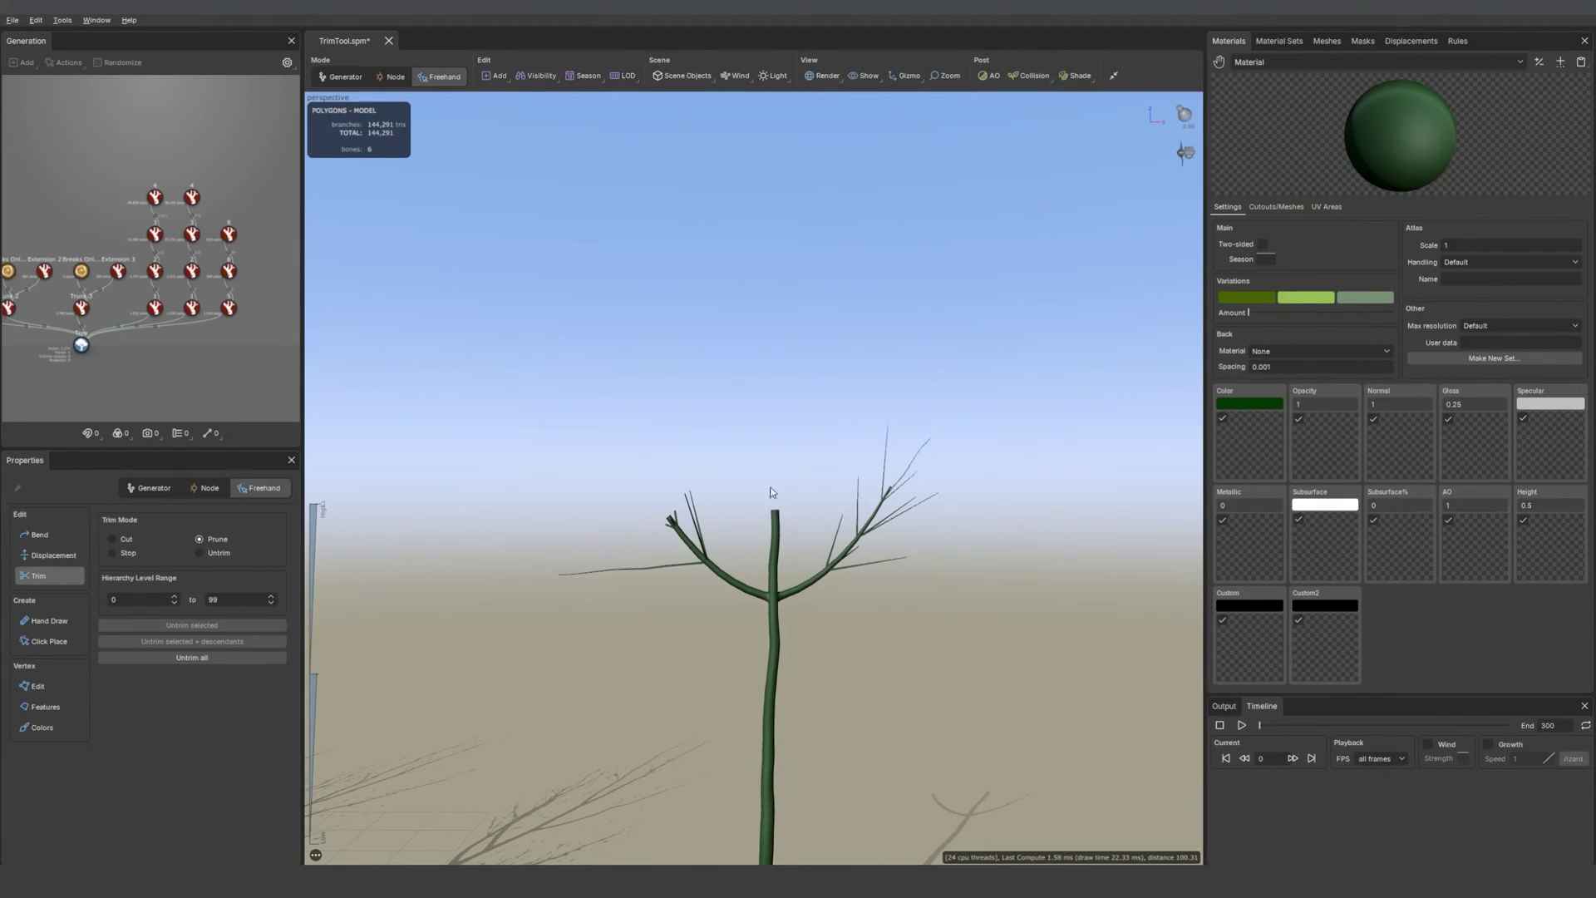
Raise node 6's Spine '% of parent' to 0.78 to lengthen the side branches
{"action": "left_click", "coordinate": [323, 79]}
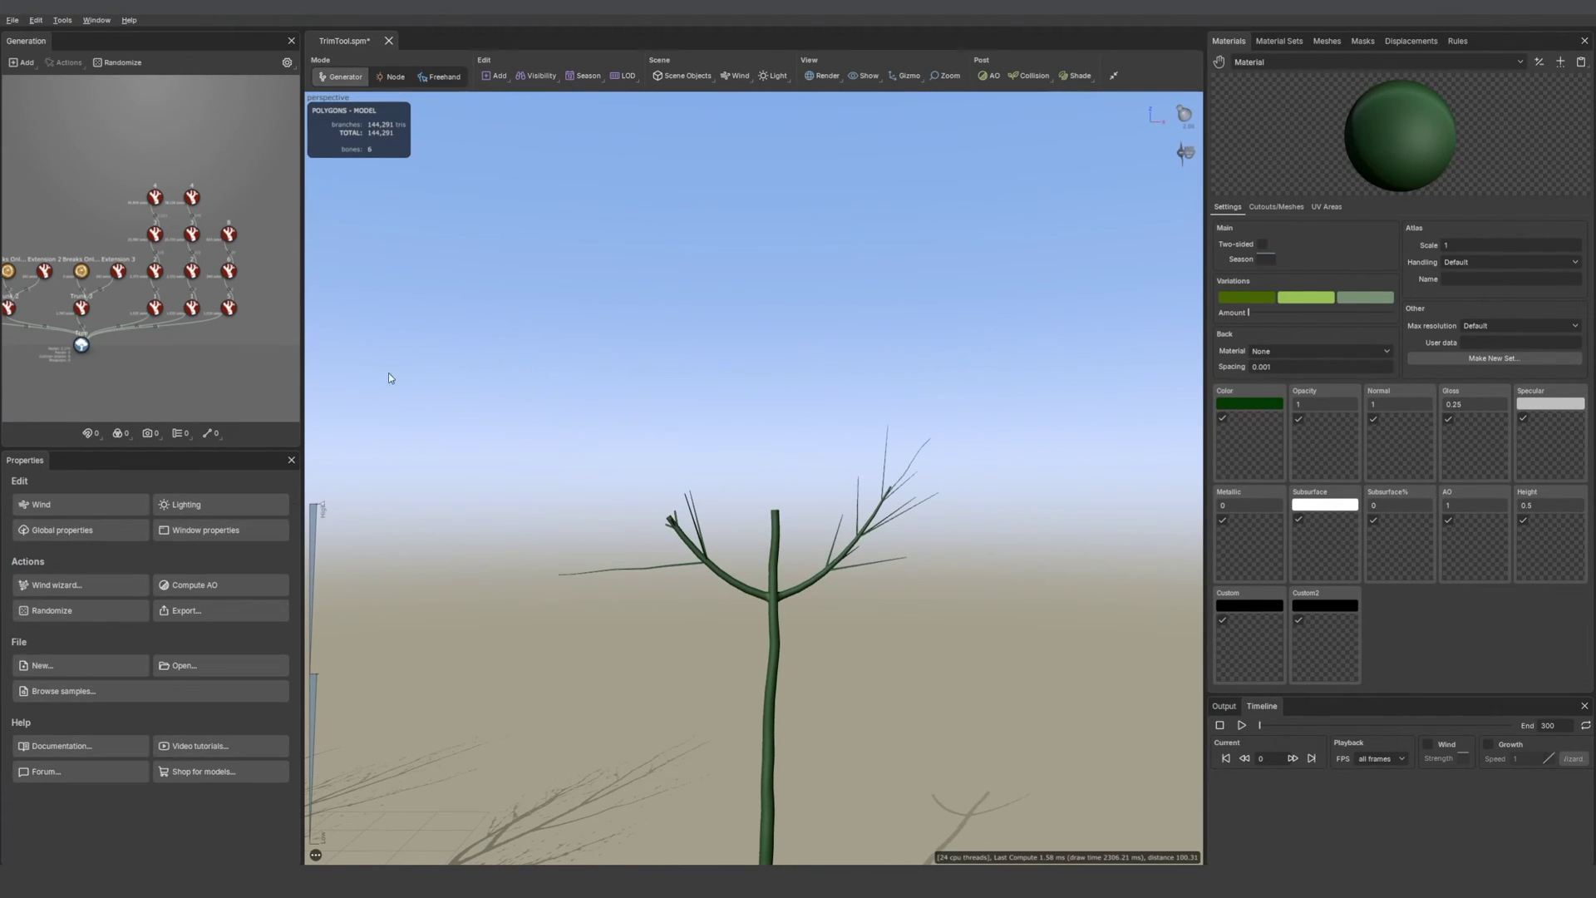
{"action": "left_click", "coordinate": [229, 270]}
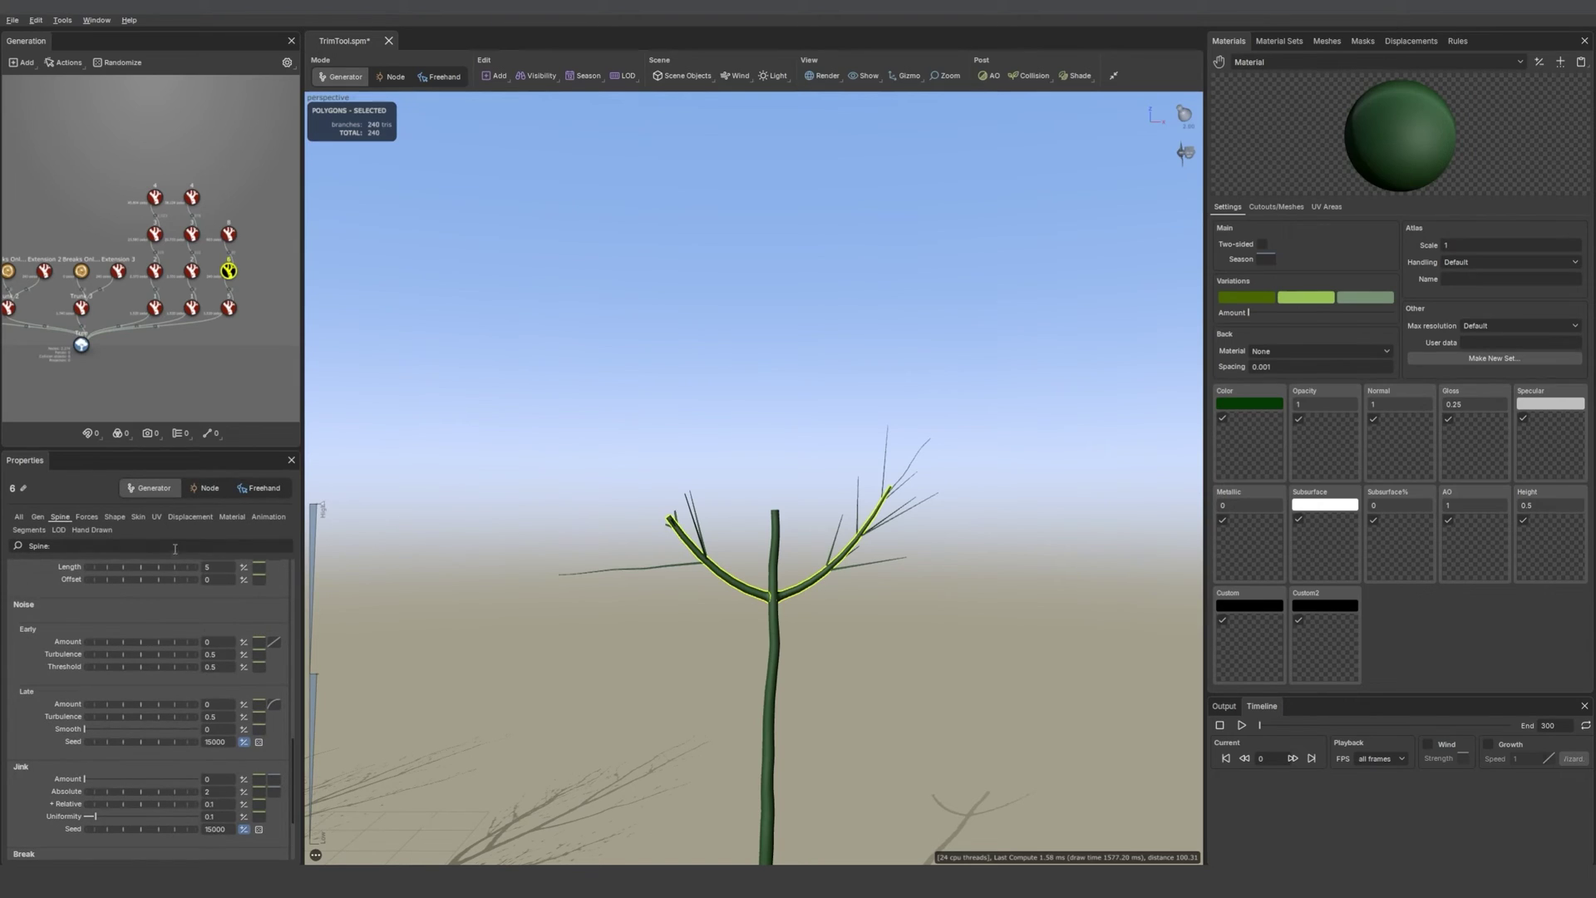
{"action": "scroll", "coordinate": [175, 599], "scroll_direction": "up", "scroll_amount": 10}
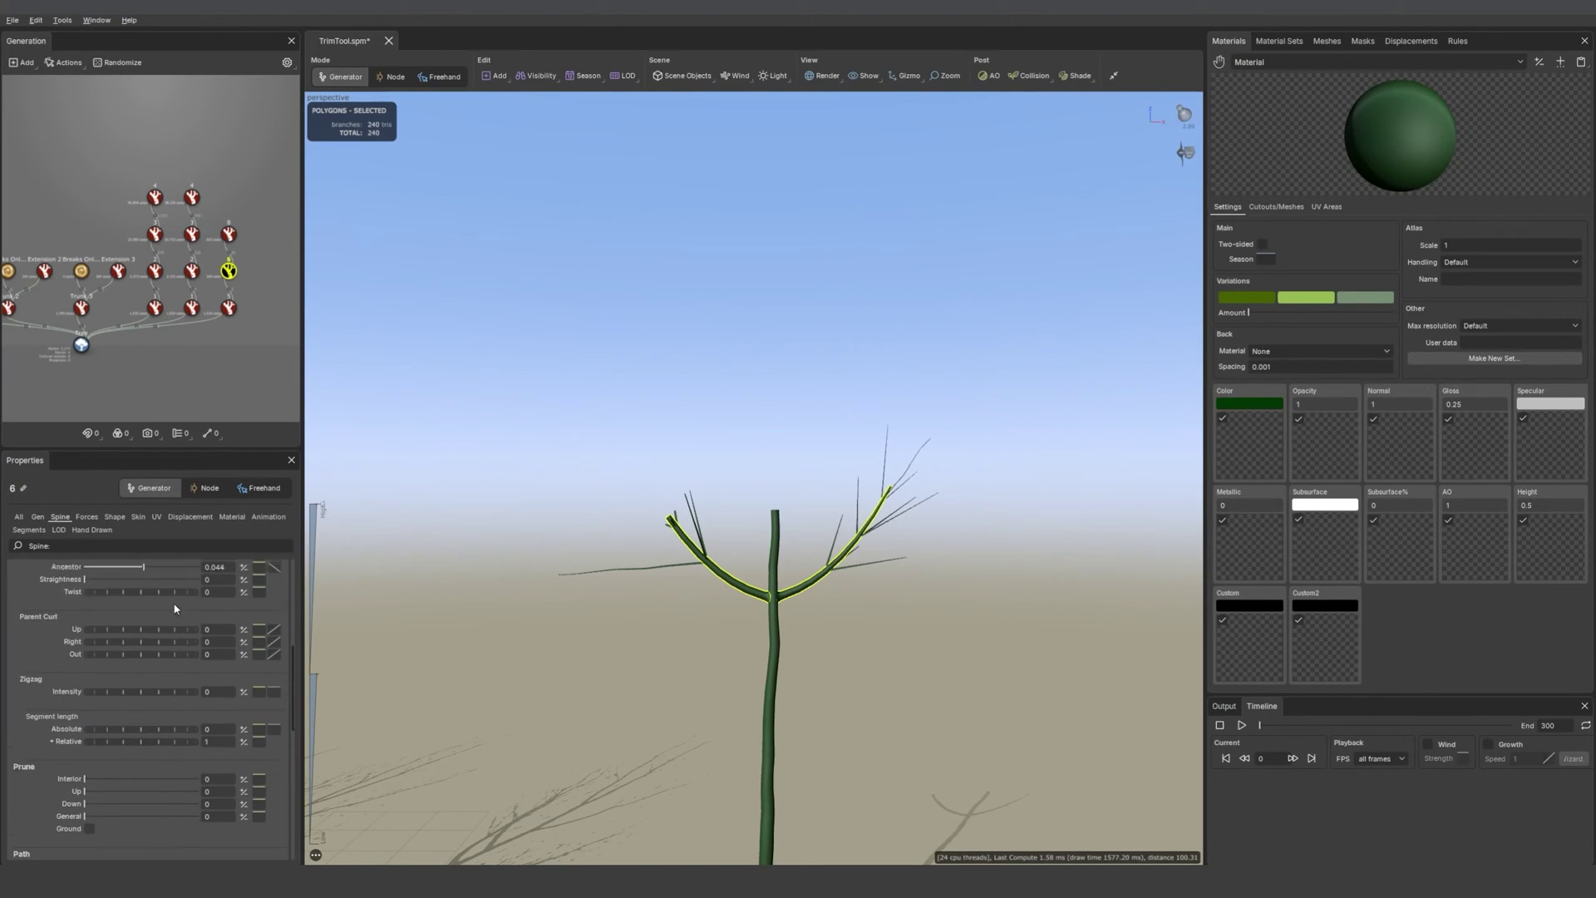
{"action": "left_click_drag", "start_coordinate": [158, 617], "coordinate": [160, 623]}
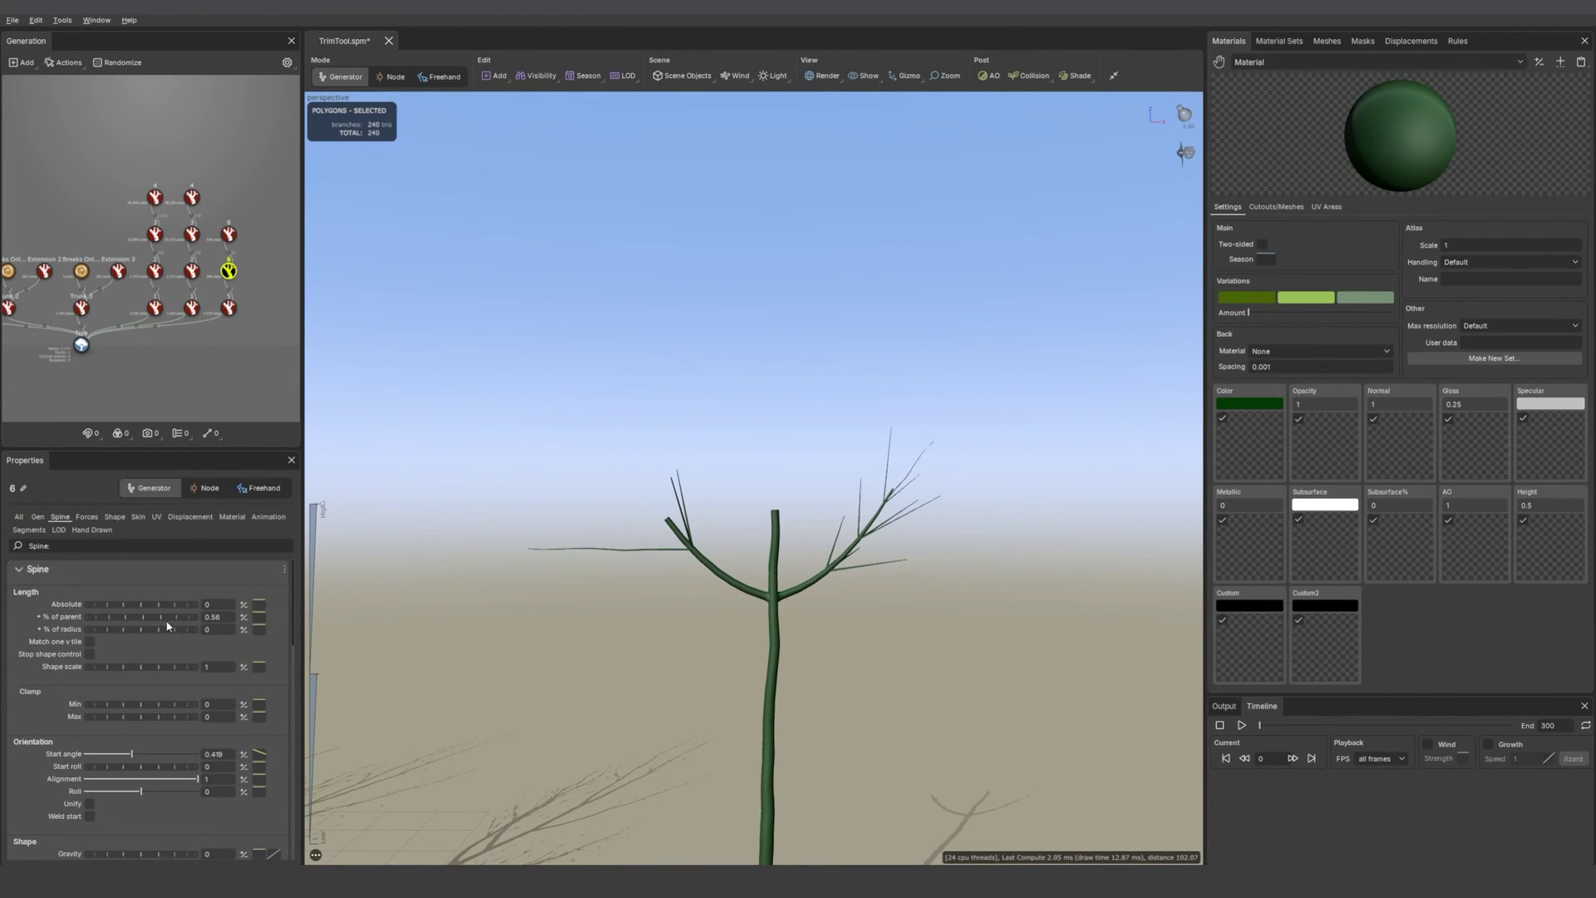
{"action": "mouse_move", "coordinate": [170, 622]}
{"action": "left_mouse_down"}
{"action": "mouse_move", "coordinate": [200, 623]}
{"action": "mouse_move", "coordinate": [184, 623]}
{"action": "left_mouse_up"}
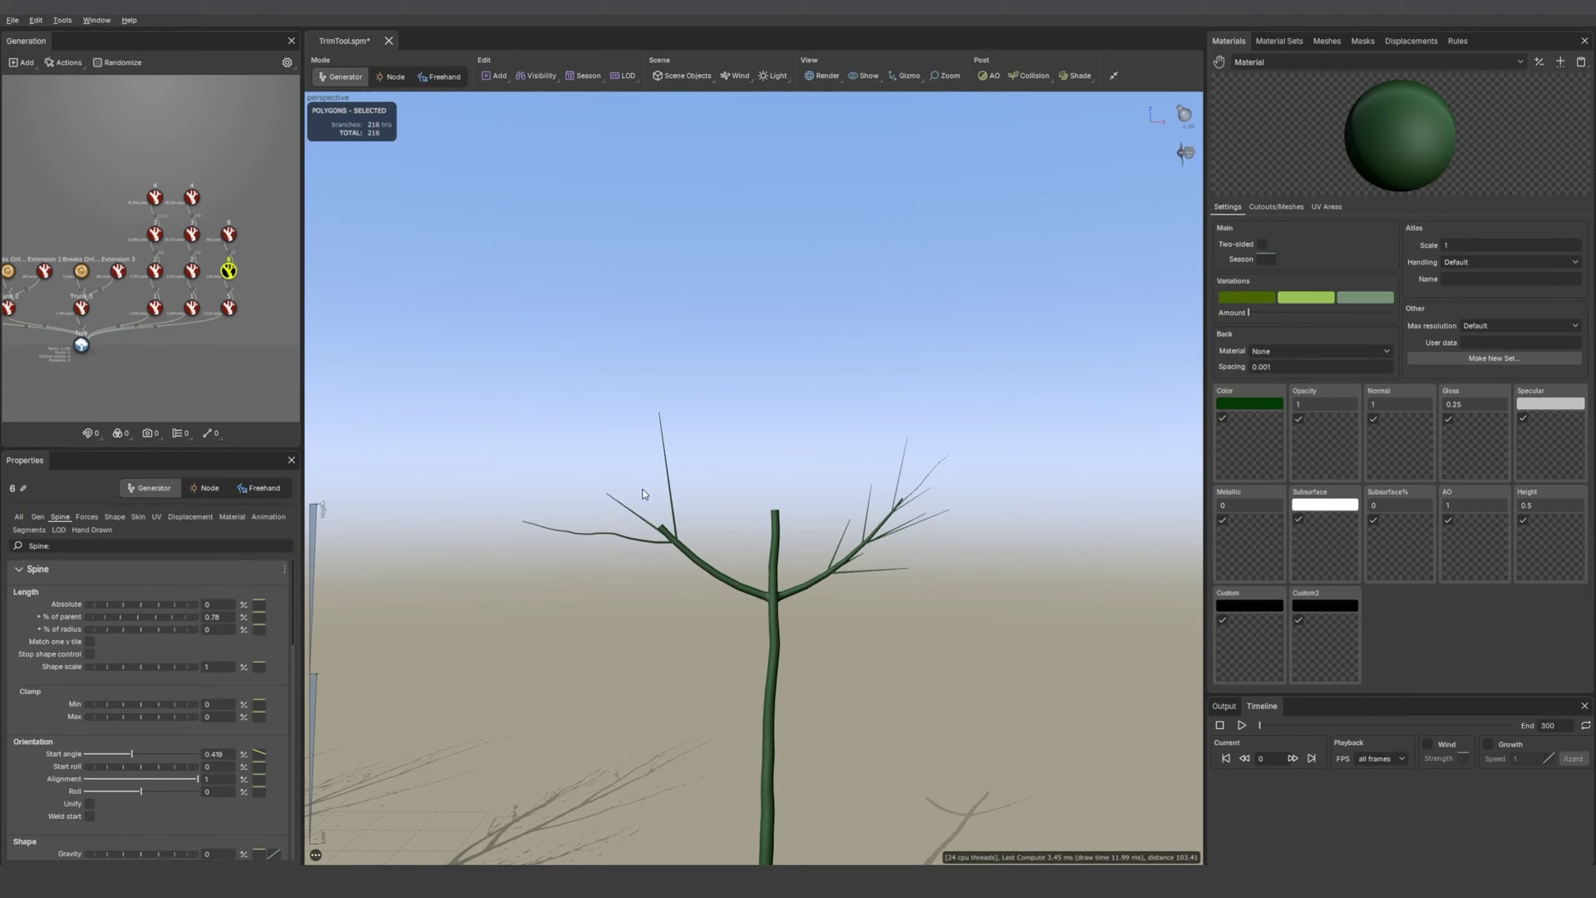
Untrim the selected left branch, then cut it short again with a Cut stroke
{"action": "left_click", "coordinate": [439, 76]}
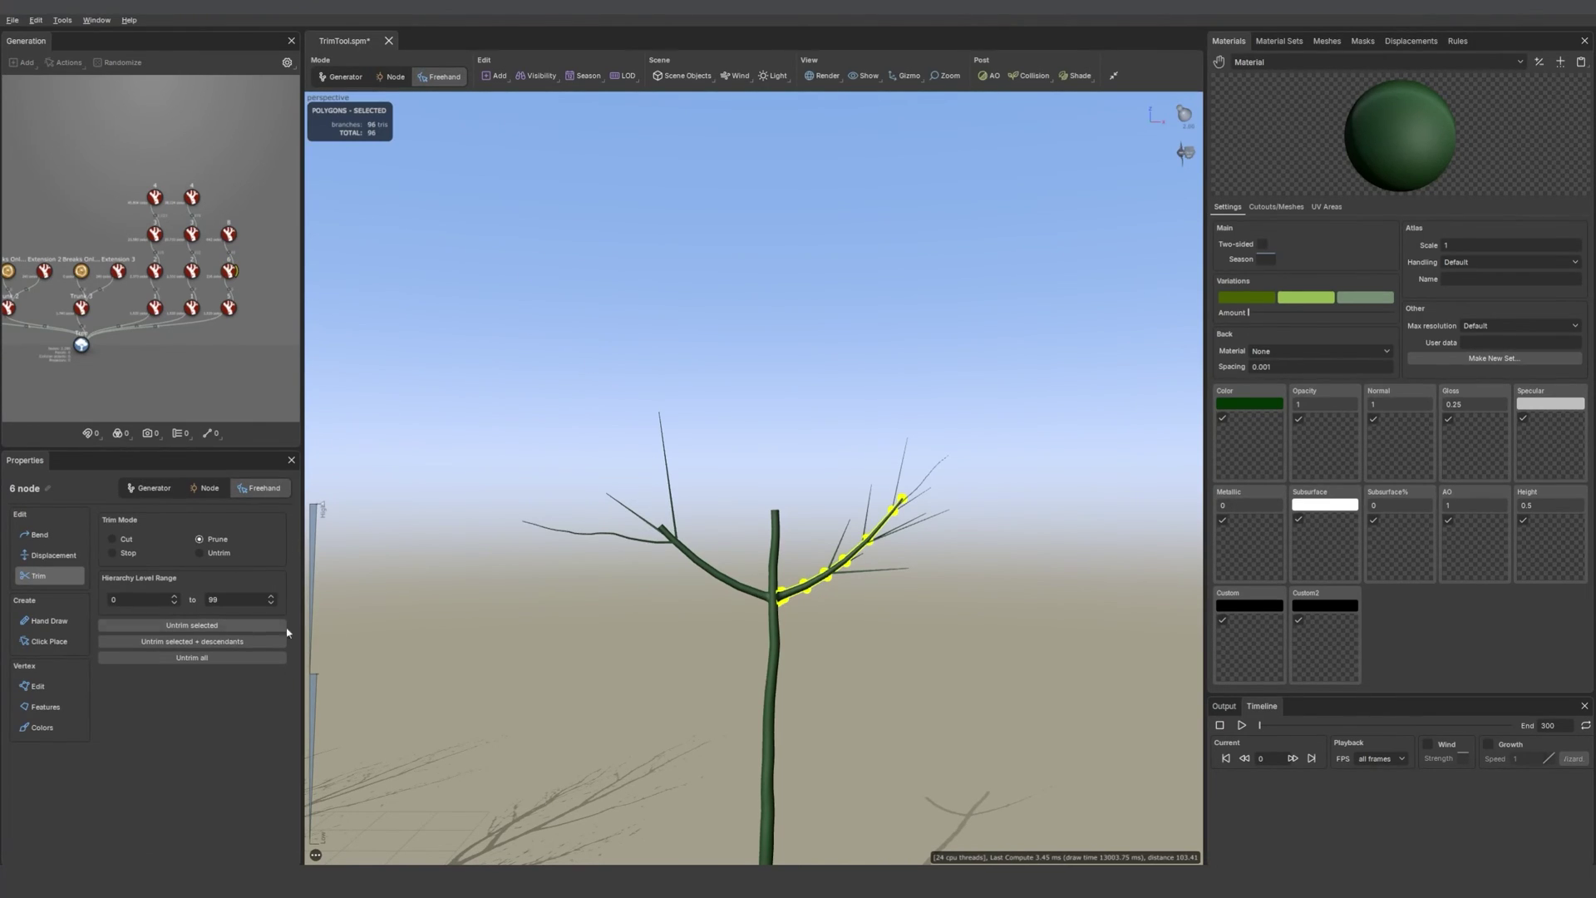
{"action": "left_click", "coordinate": [704, 564]}
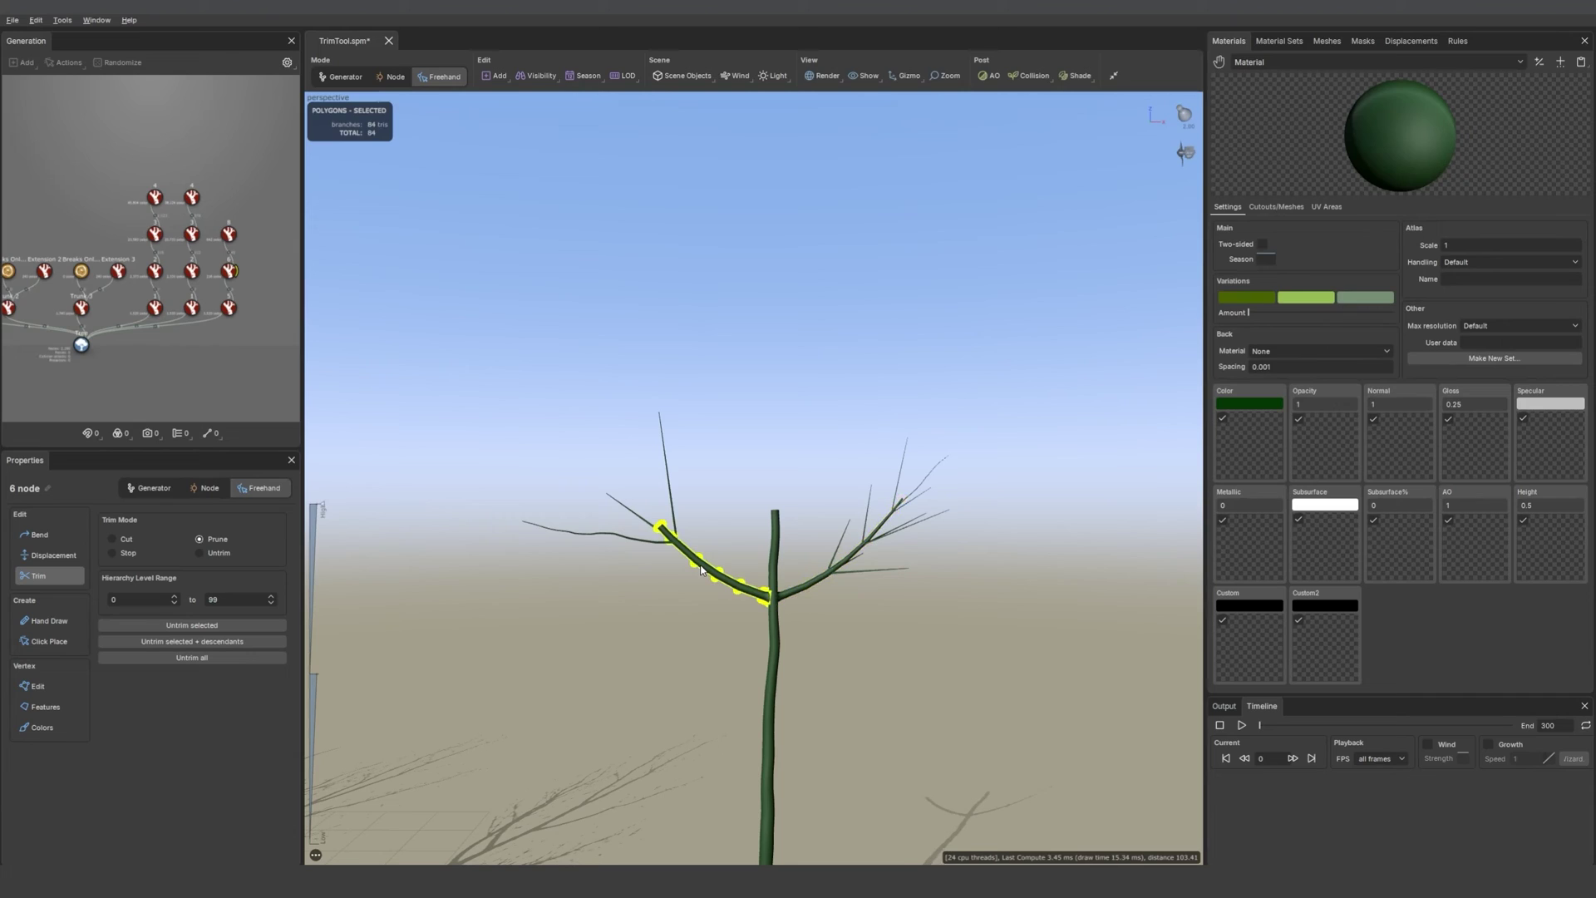
{"action": "left_click", "coordinate": [229, 632]}
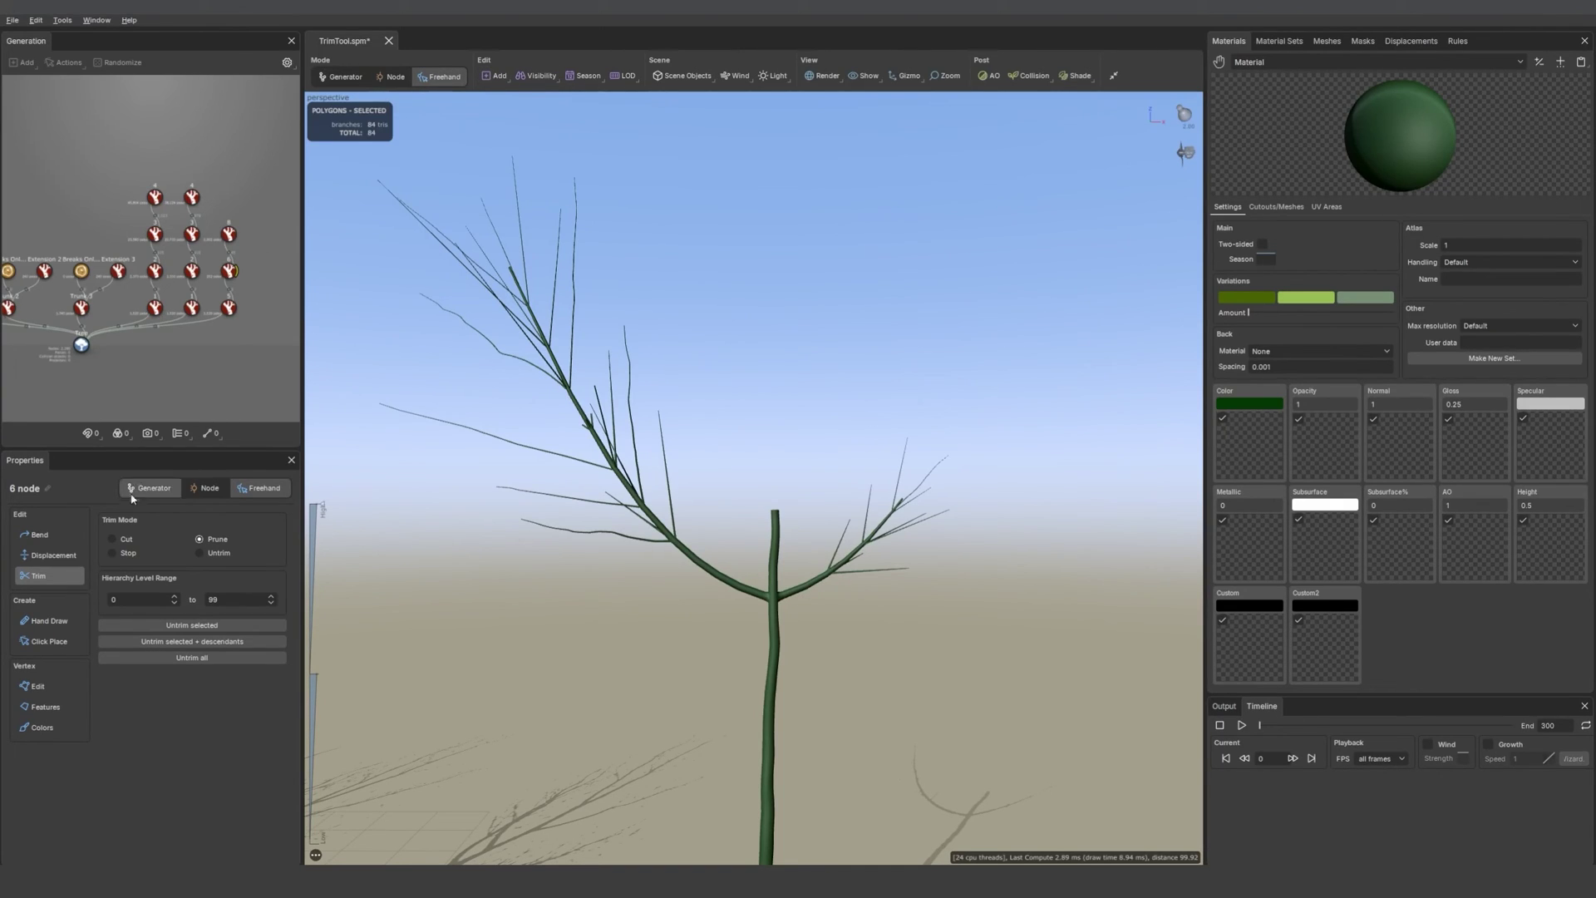
{"action": "left_click", "coordinate": [113, 539]}
{"action": "left_click_drag", "start_coordinate": [666, 433], "coordinate": [583, 563]}
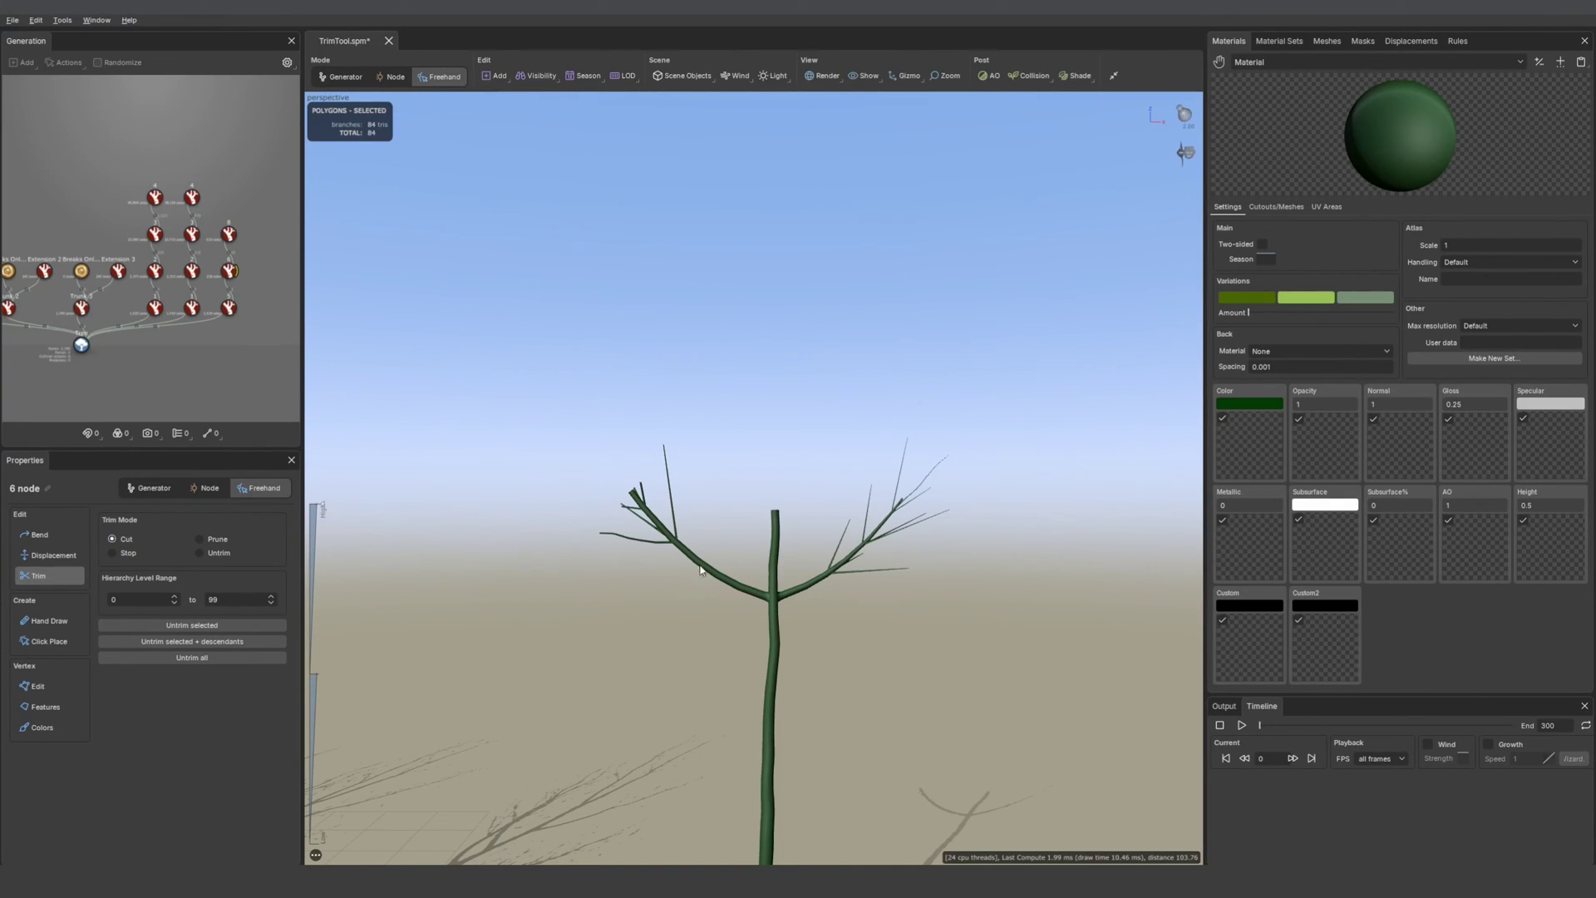
Raise node 6's generation Steps from 1 to 3 so many more branches grow
{"action": "left_click", "coordinate": [316, 73]}
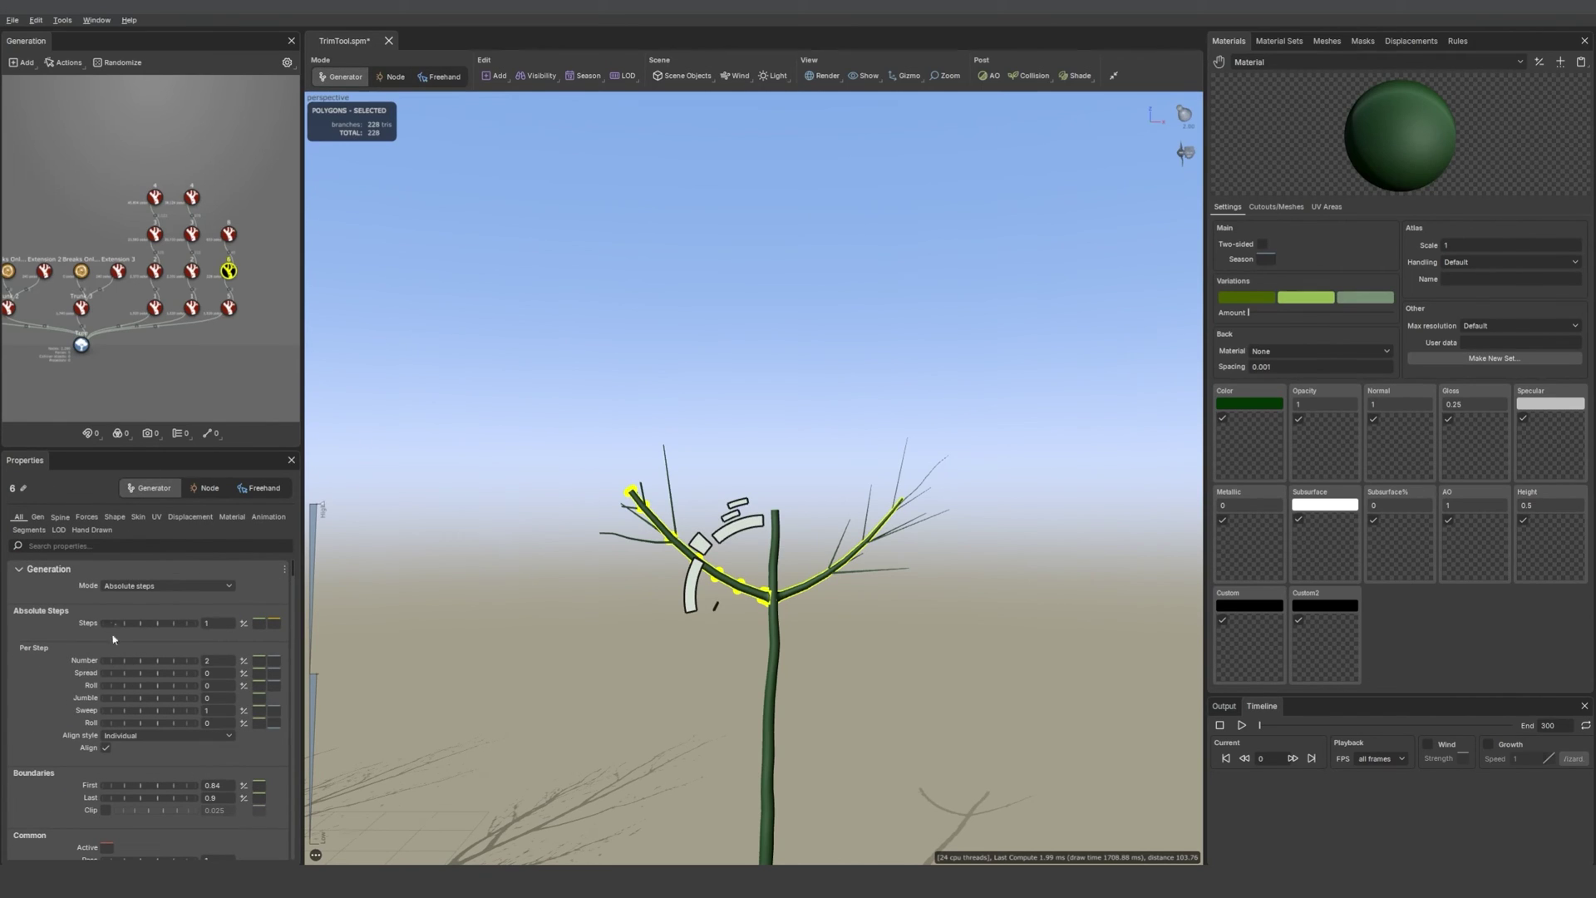
{"action": "left_click_drag", "start_coordinate": [137, 628], "coordinate": [175, 626]}
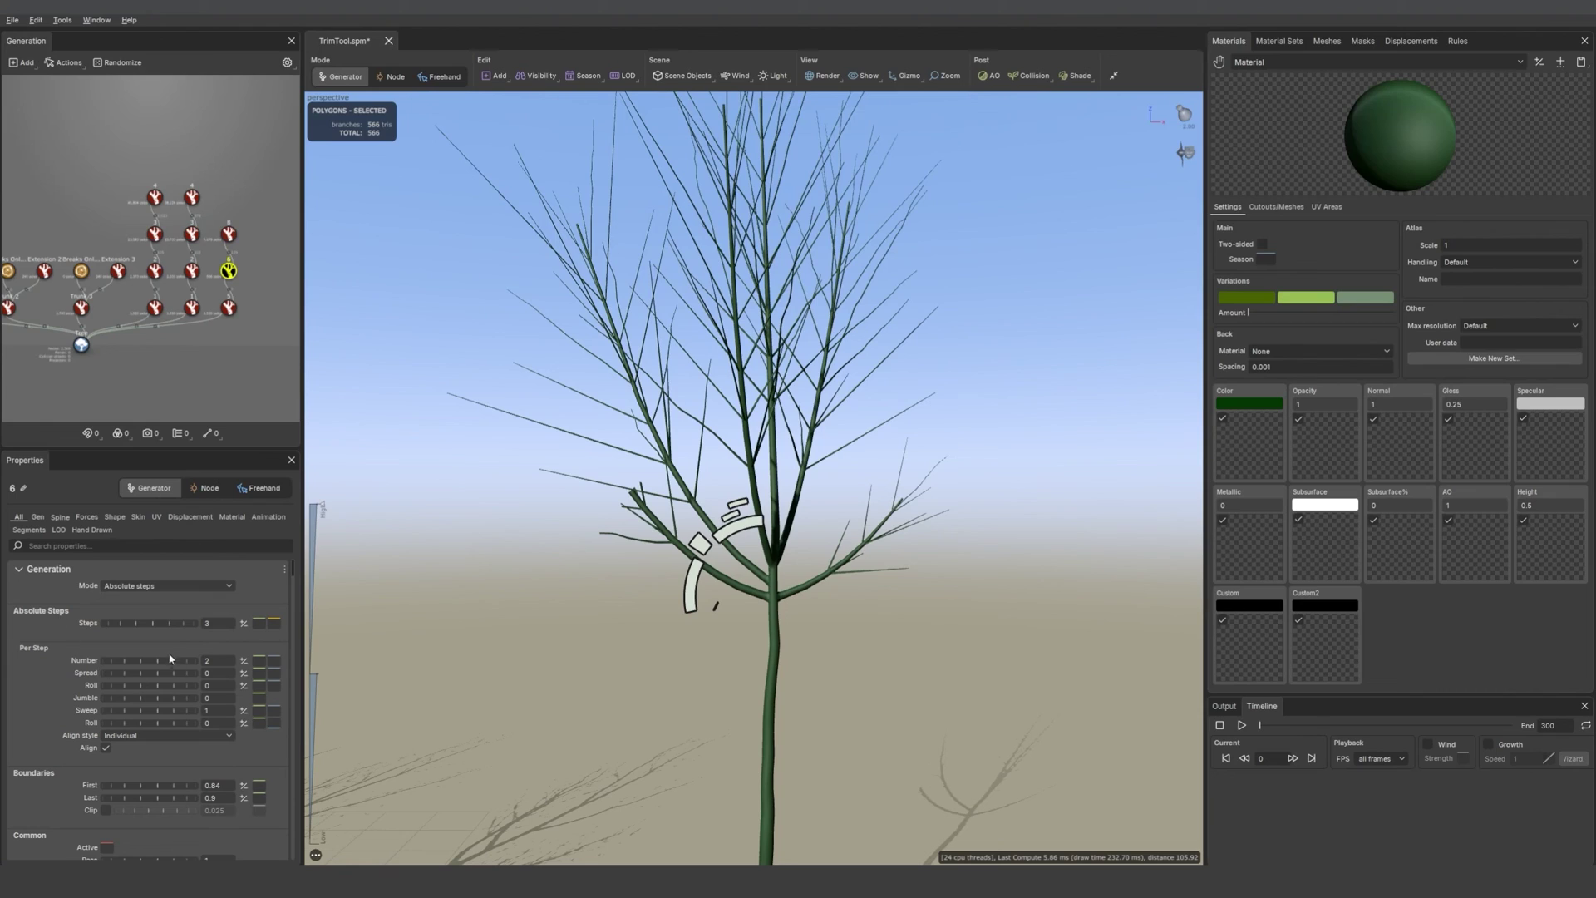
{"action": "mouse_move", "coordinate": [191, 626]}
{"action": "left_mouse_down"}
{"action": "mouse_move", "coordinate": [143, 625]}
{"action": "mouse_move", "coordinate": [185, 623]}
{"action": "left_mouse_up"}
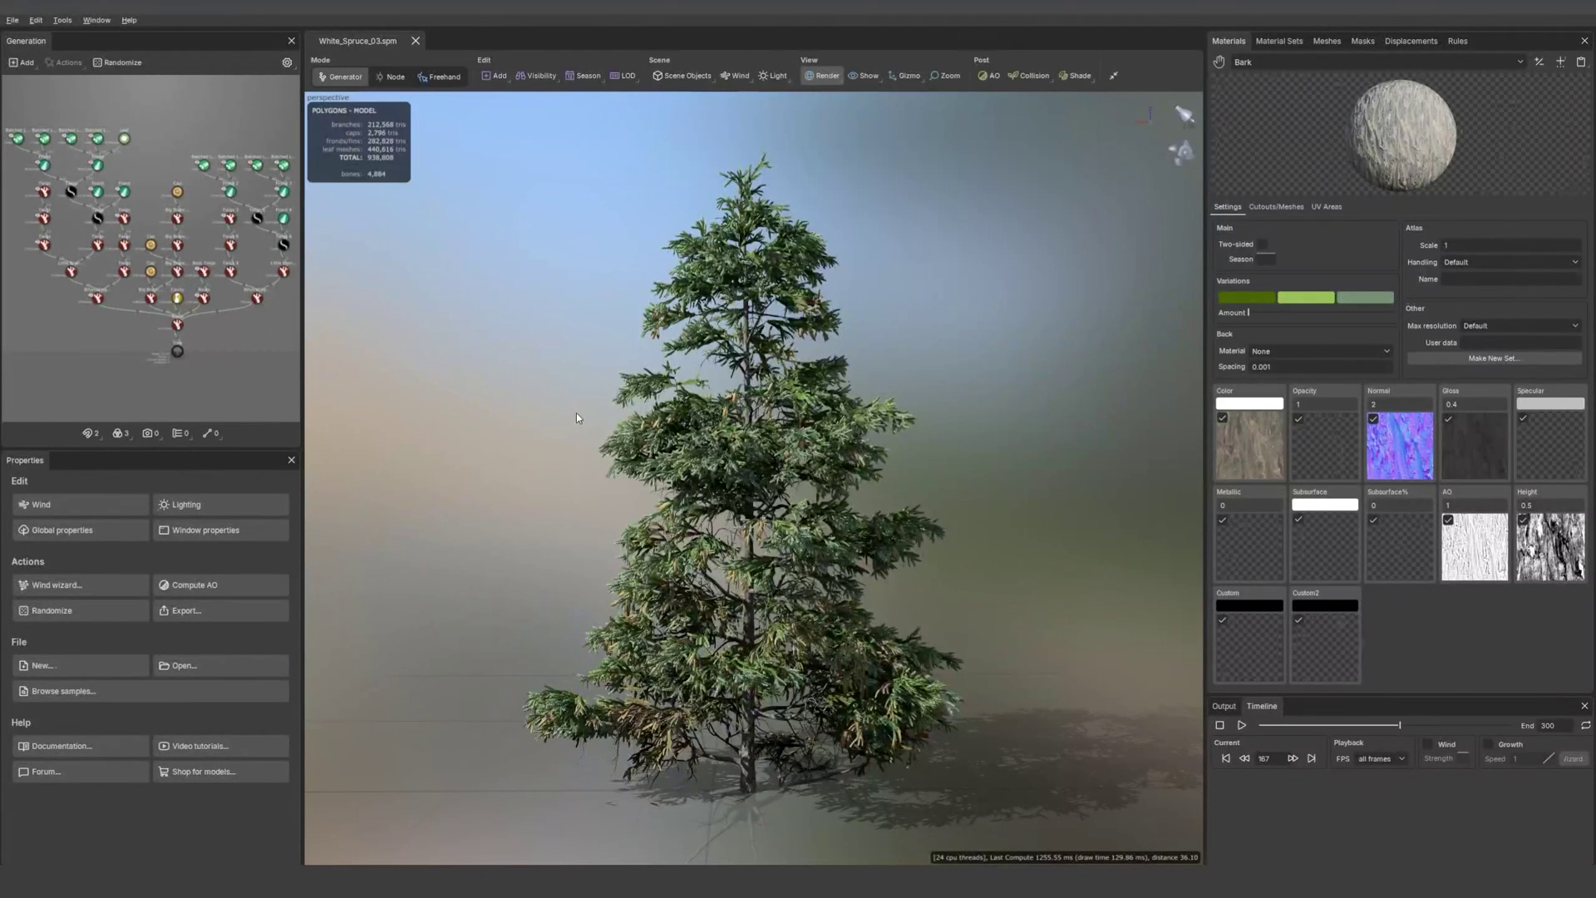
Set up Freehand Trim in Stop mode on the White_Spruce_03 sample
{"action": "left_click", "coordinate": [424, 77]}
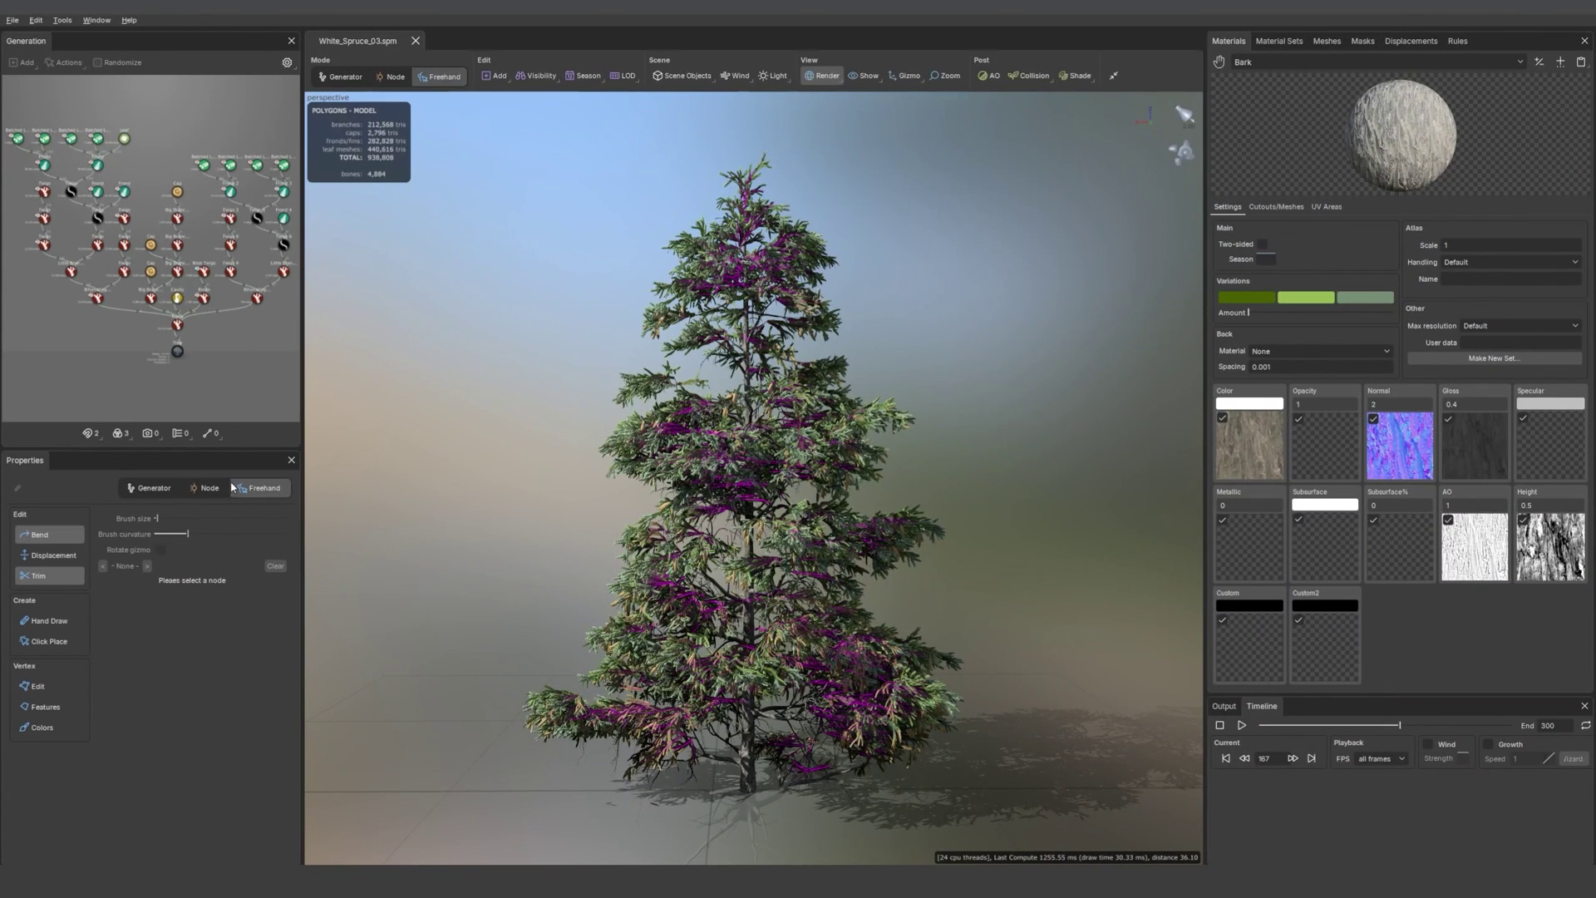
{"action": "left_click", "coordinate": [32, 574]}
{"action": "left_click", "coordinate": [130, 555]}
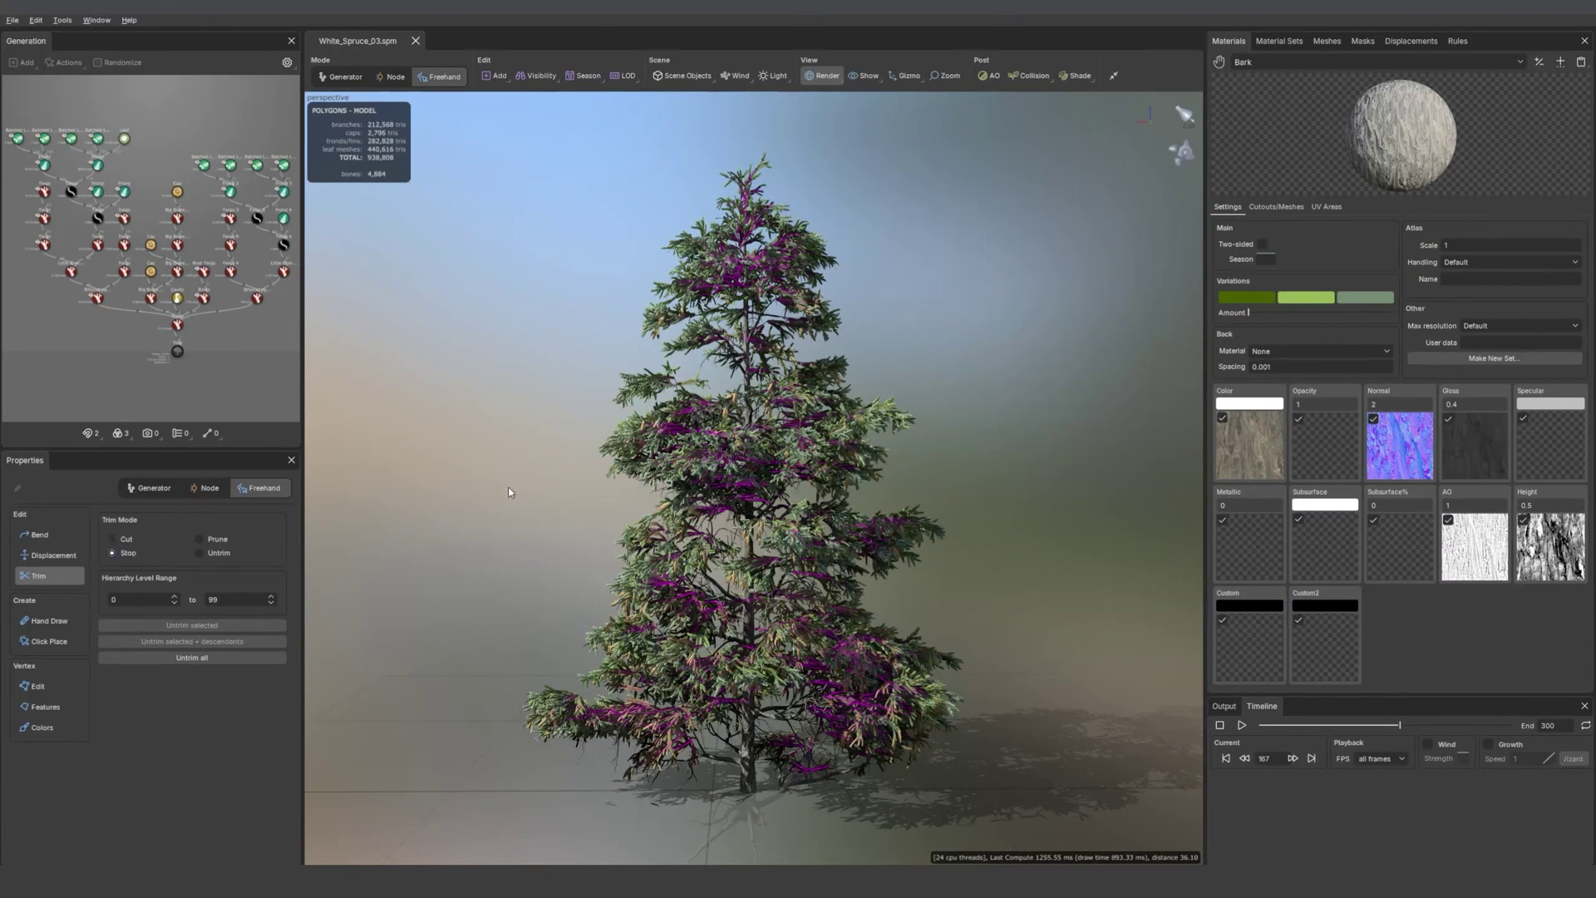
Stop-trim the spruce's lower left branches, then draw a trim stroke through the Mopane canopy
{"action": "mouse_move", "coordinate": [713, 466]}
{"action": "left_mouse_down"}
{"action": "mouse_move", "coordinate": [761, 507]}
{"action": "mouse_move", "coordinate": [935, 548]}
{"action": "left_mouse_up"}
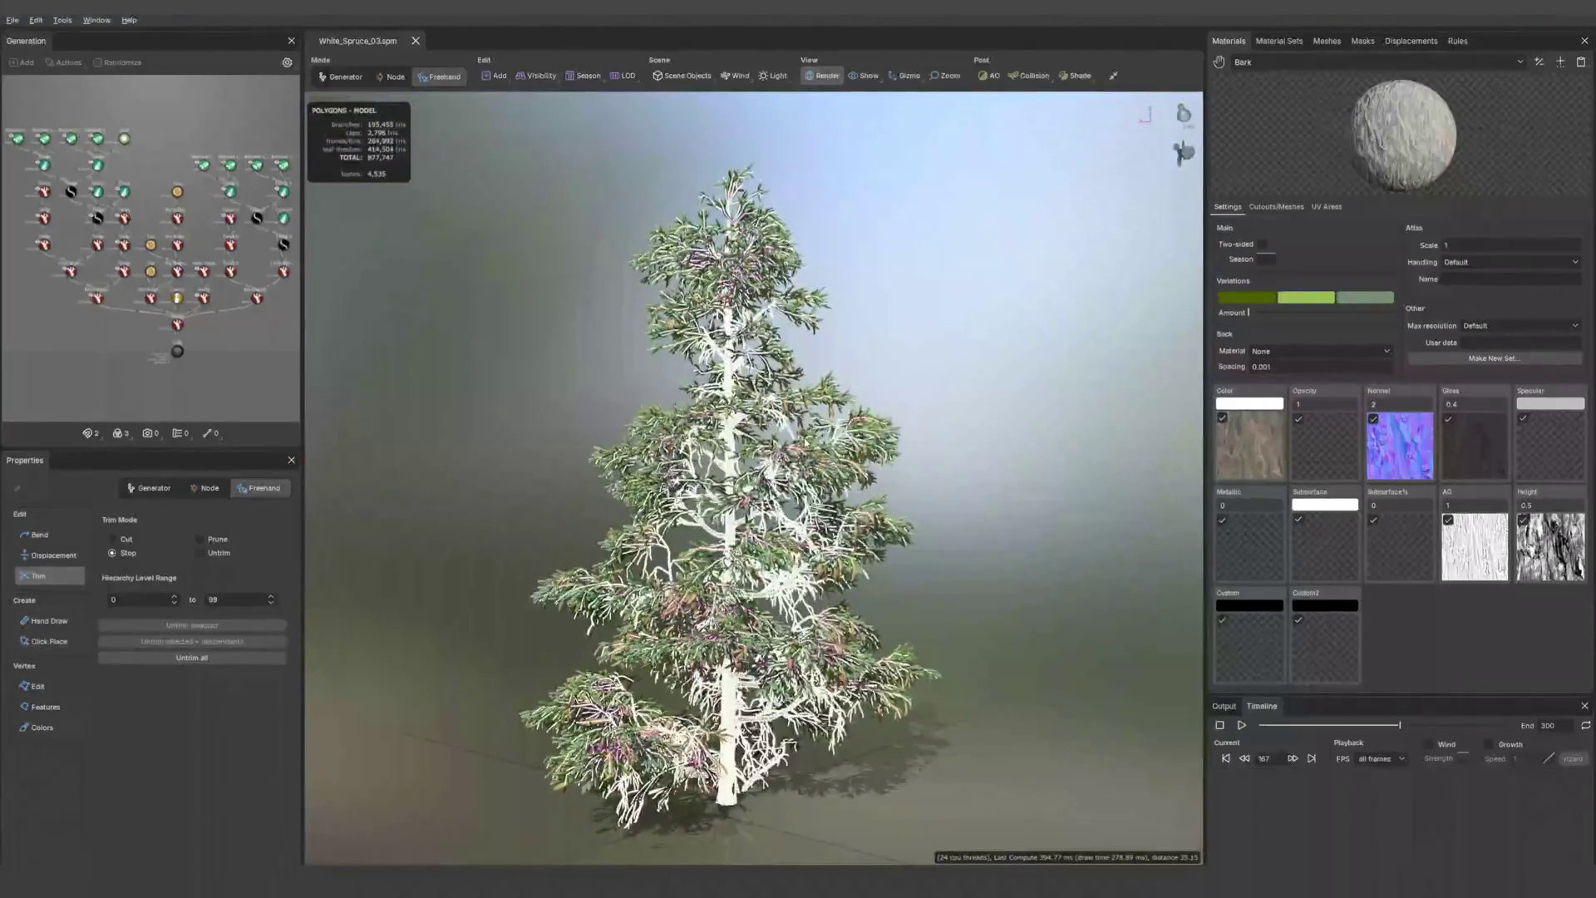
{"action": "left_click_drag", "start_coordinate": [759, 548], "coordinate": [844, 551]}
{"action": "middle_click_drag", "start_coordinate": [844, 551], "coordinate": [916, 570]}
{"action": "left_click_drag", "start_coordinate": [696, 606], "coordinate": [682, 616]}
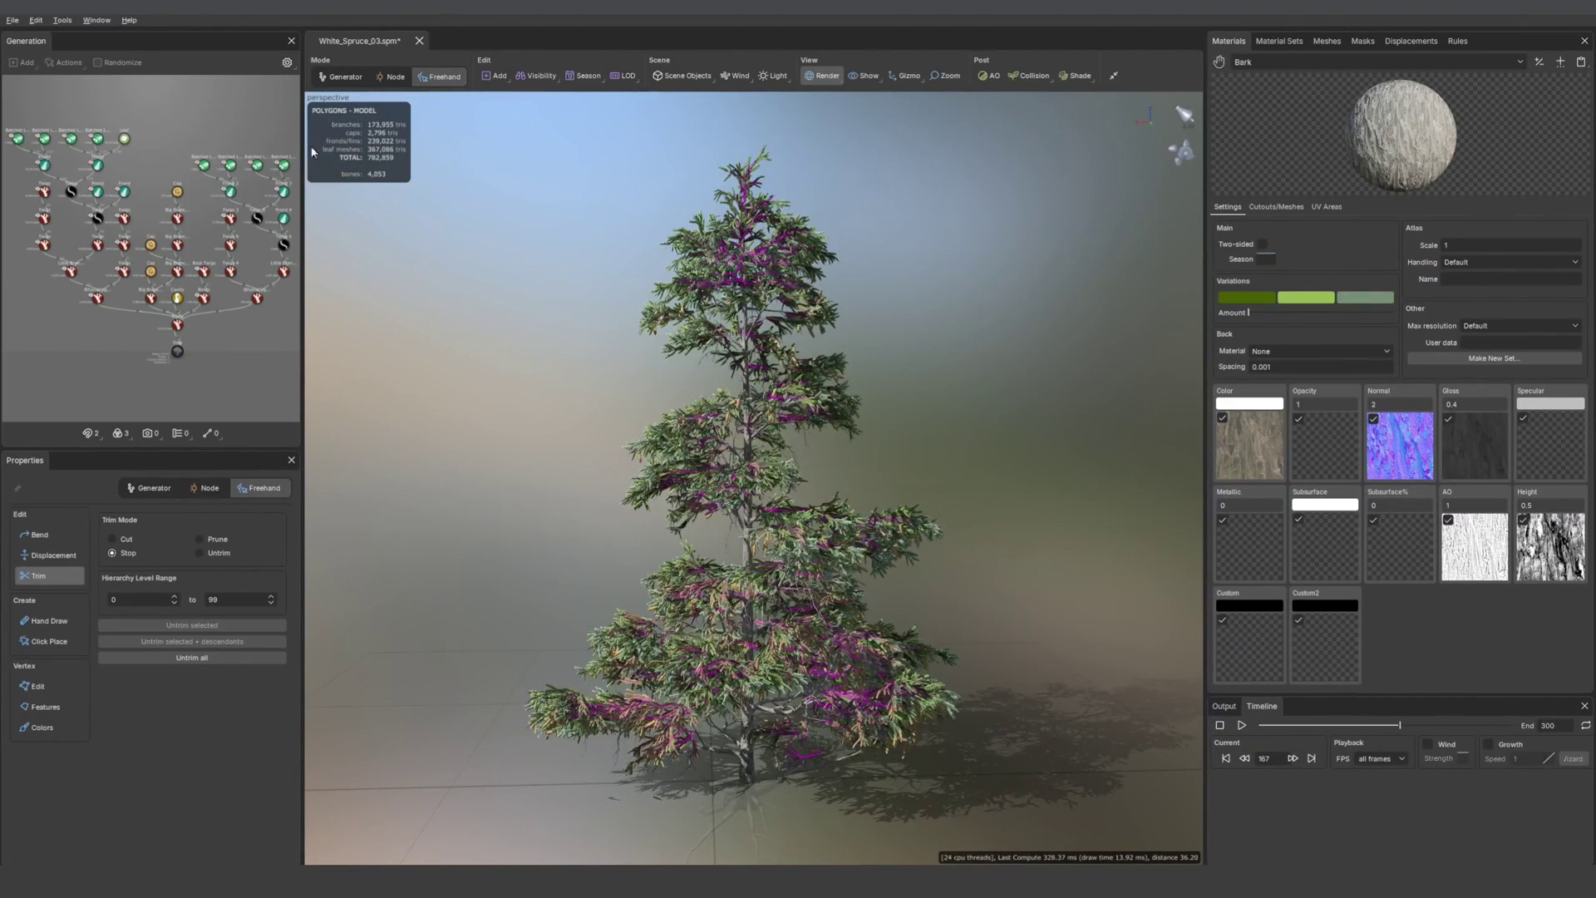
{"action": "left_click", "coordinate": [339, 77]}
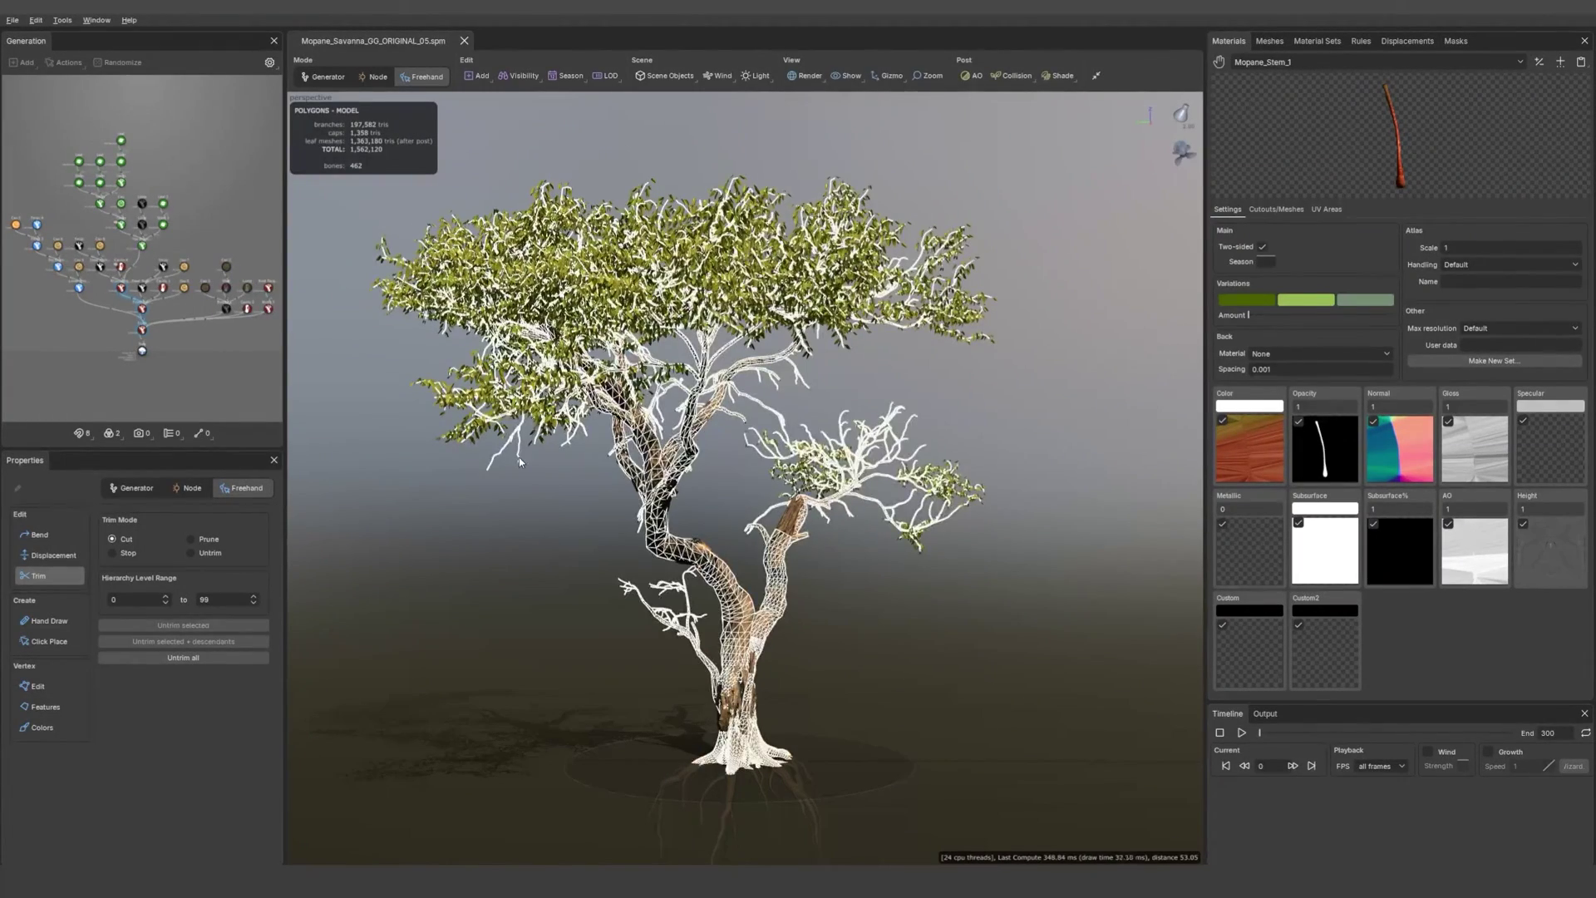
{"action": "mouse_move", "coordinate": [904, 184]}
{"action": "left_mouse_down"}
{"action": "mouse_move", "coordinate": [847, 237]}
{"action": "mouse_move", "coordinate": [857, 275]}
{"action": "left_mouse_up"}
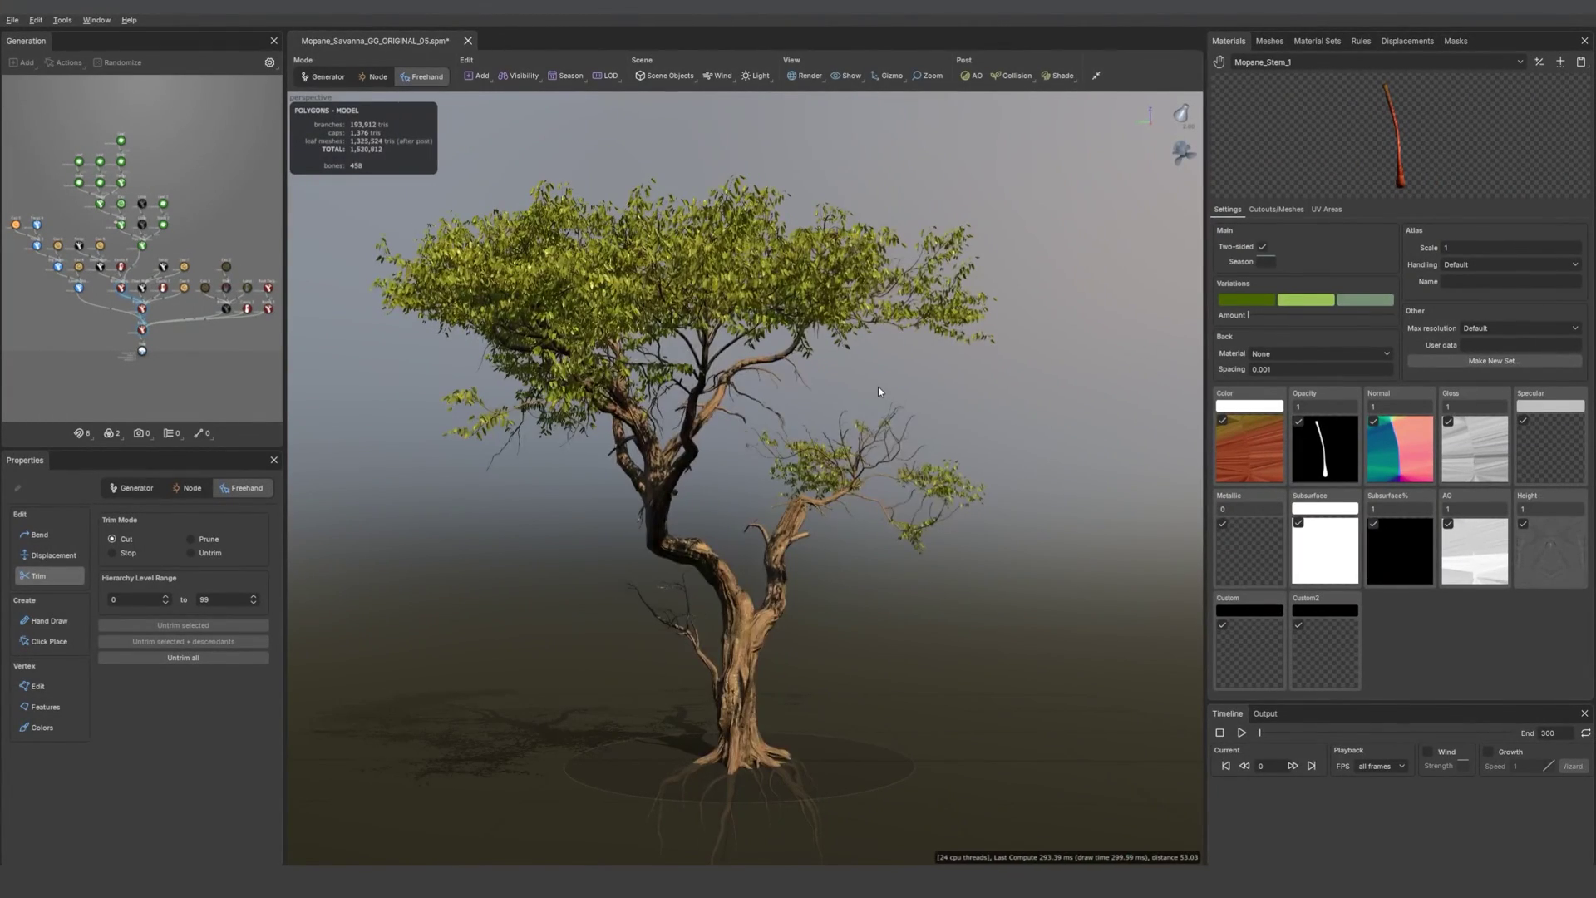